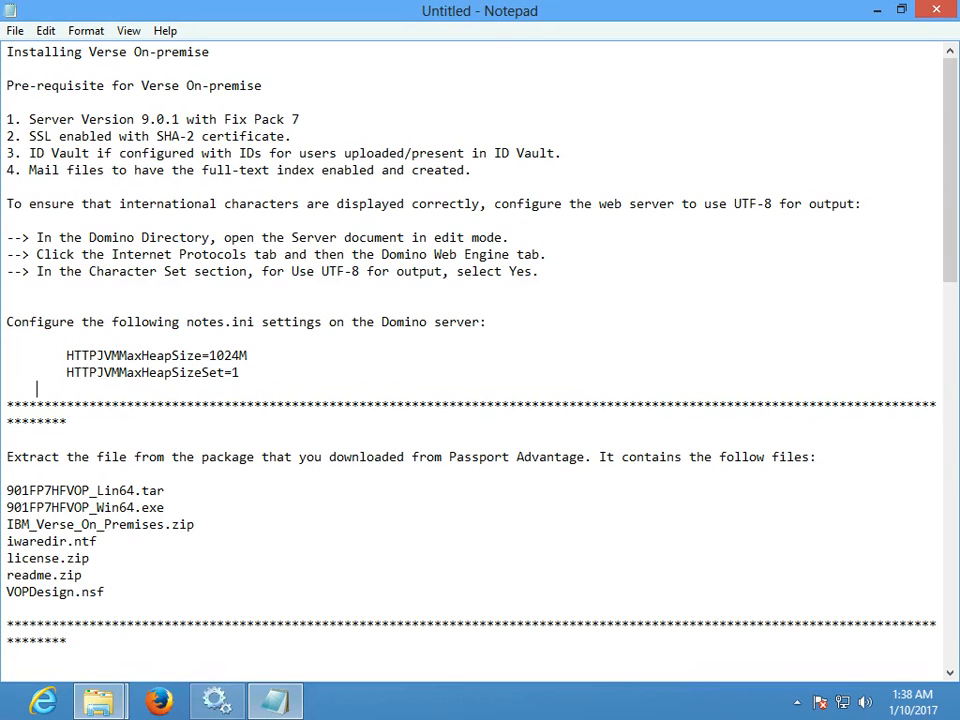
- Bring the Verse package folder beside the notes and select the Win64 hot fix installer
mouse_move(98, 700)
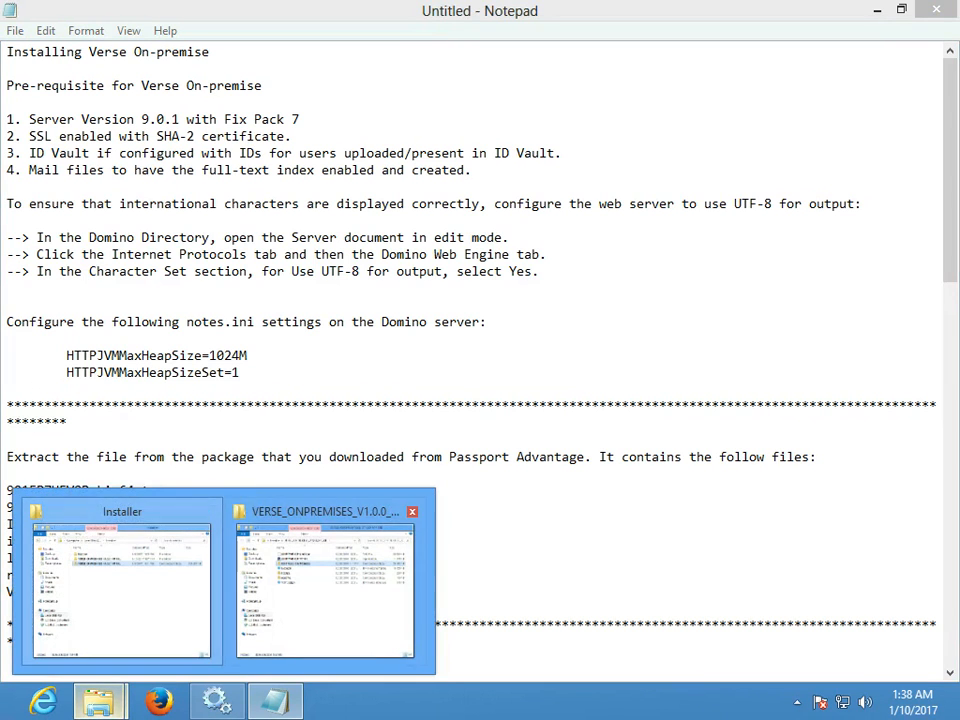
click(325, 580)
drag(386, 133, 571, 128)
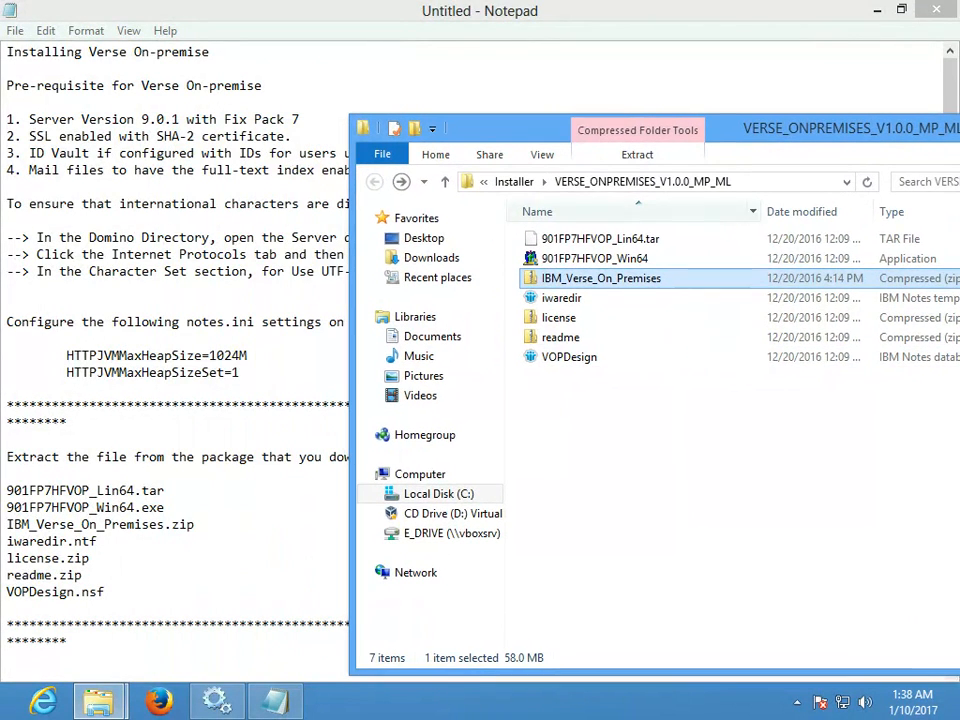
click(595, 258)
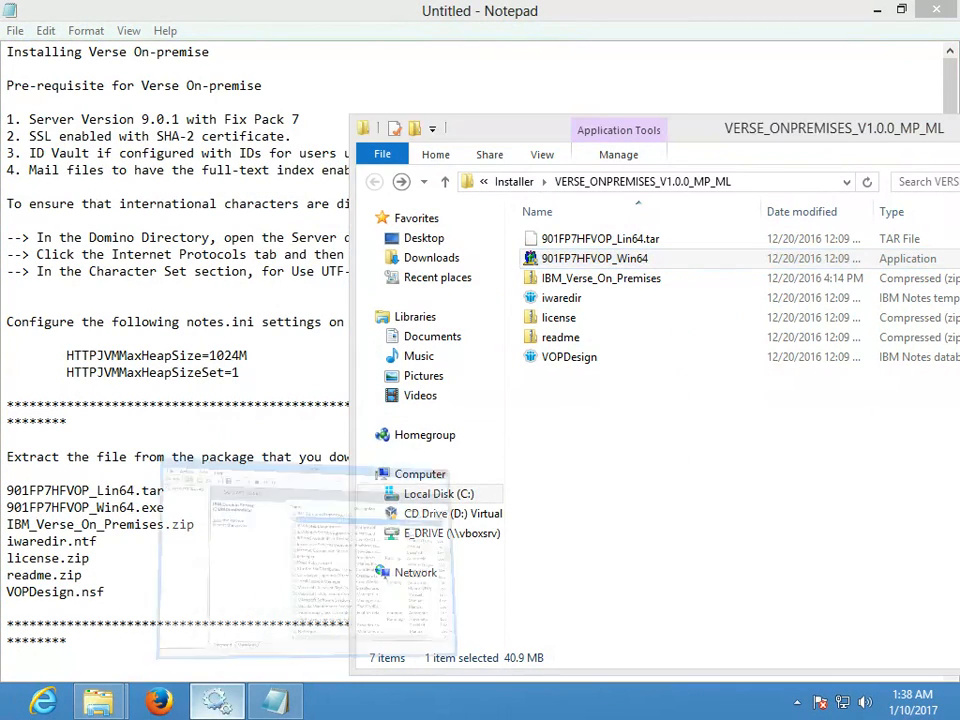
- Stop the IBM Domino Server service in Windows Services, then minimize Services
click(216, 700)
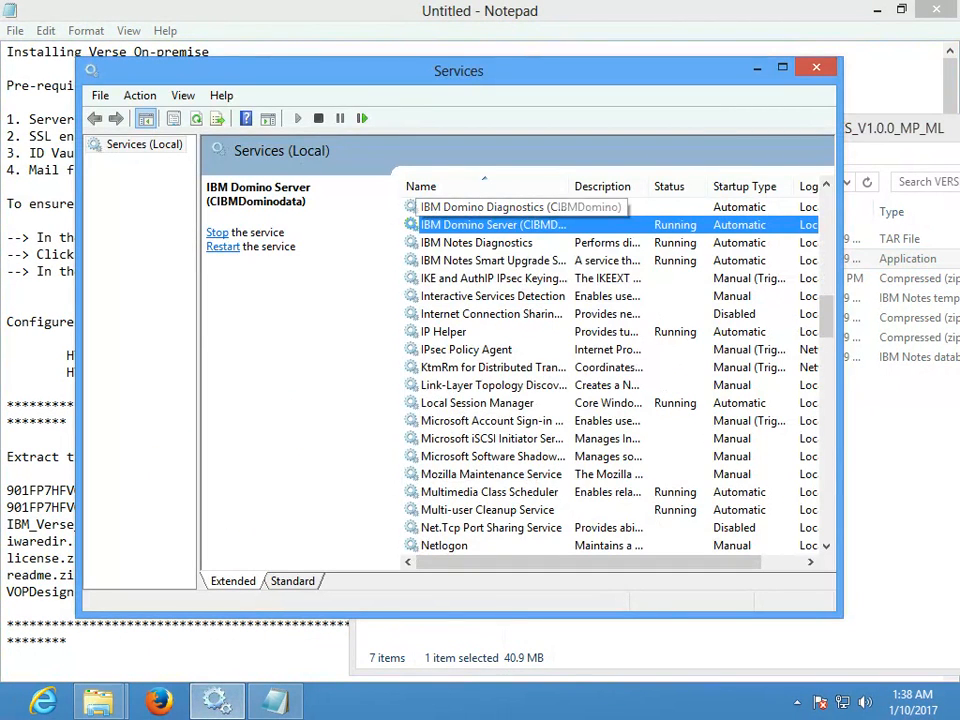
right_click(508, 225)
click(551, 254)
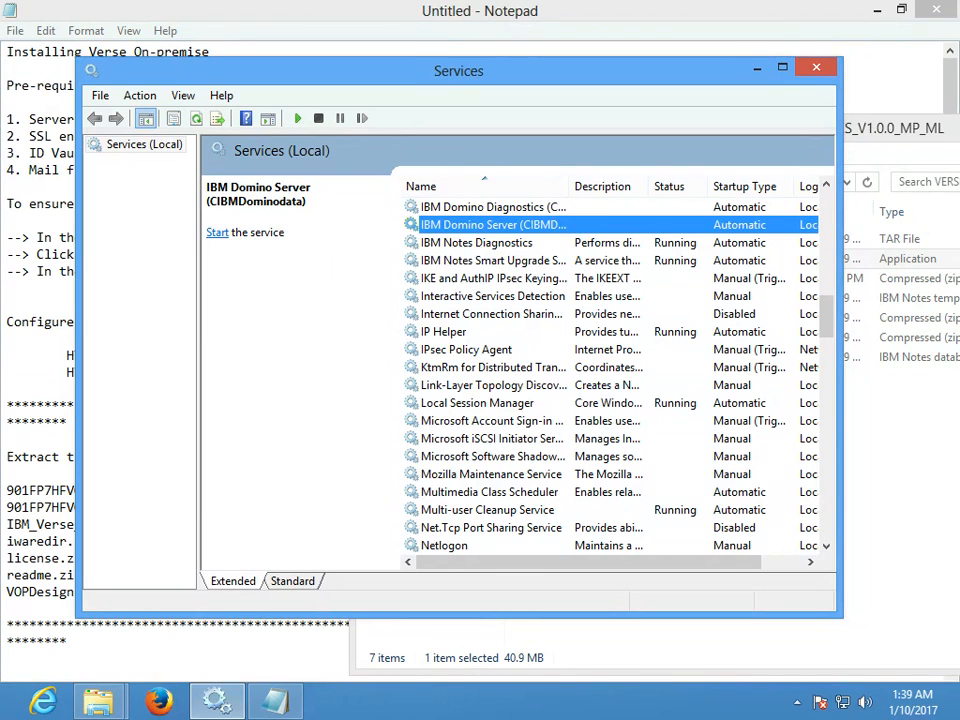
click(757, 68)
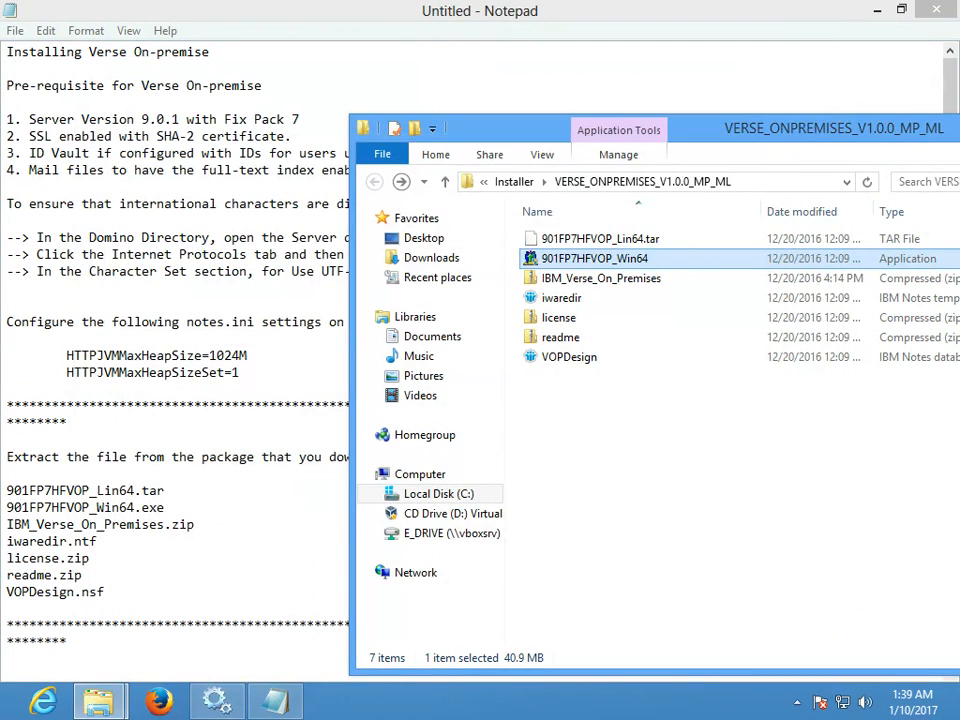
- Run 901FP7HFVOP_Win64 as administrator, accept the licence, and upgrade Domino to 9.0.1FP7 HF372
right_click(633, 260)
click(590, 337)
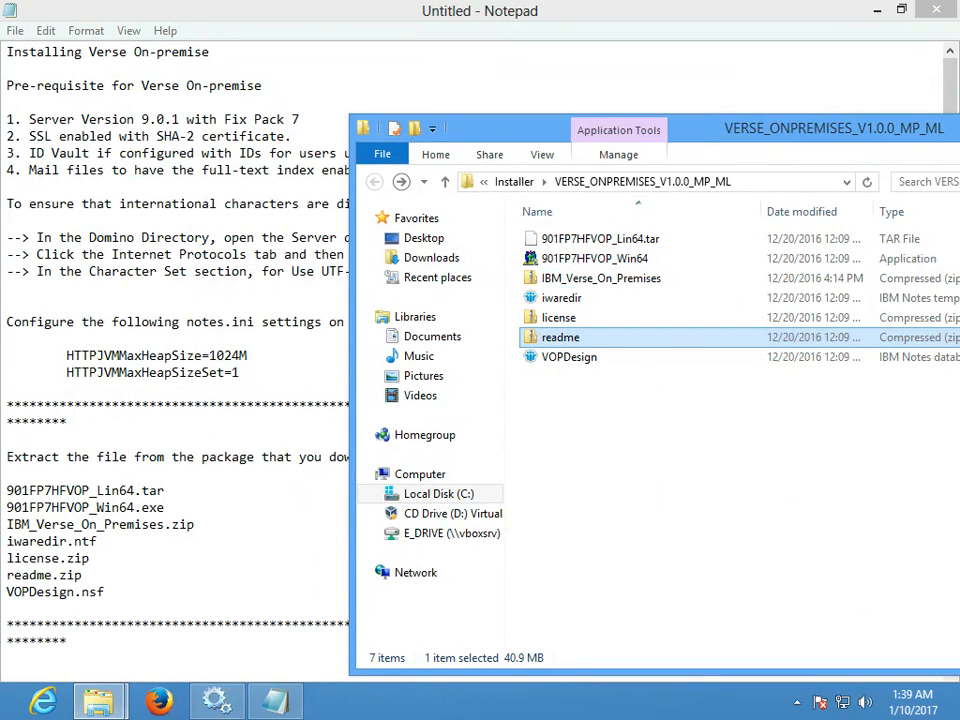
right_click(603, 260)
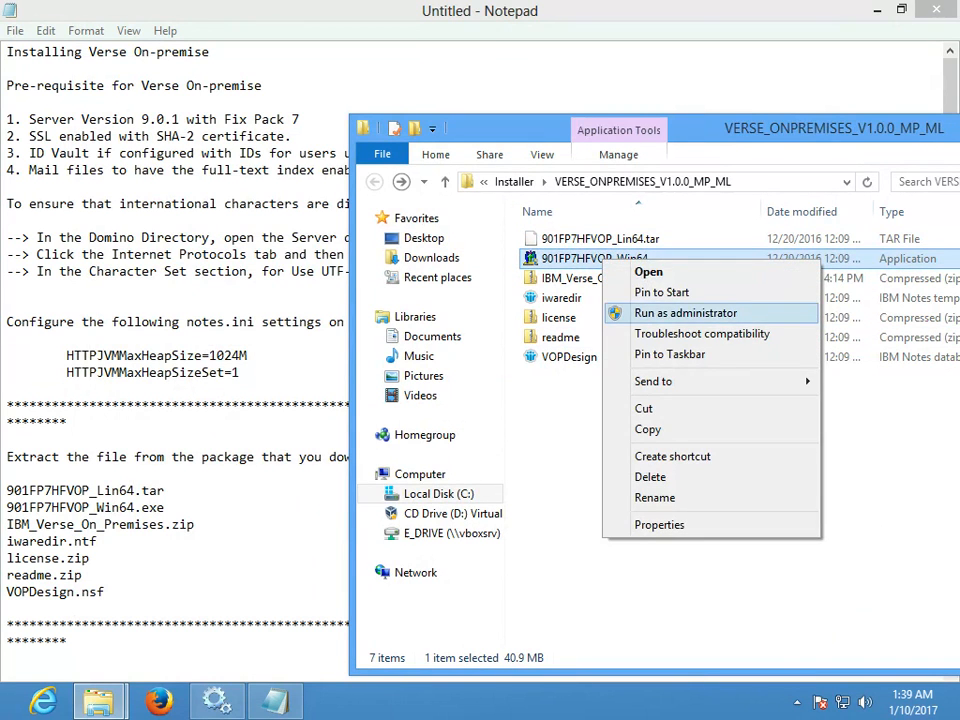
click(686, 313)
click(559, 392)
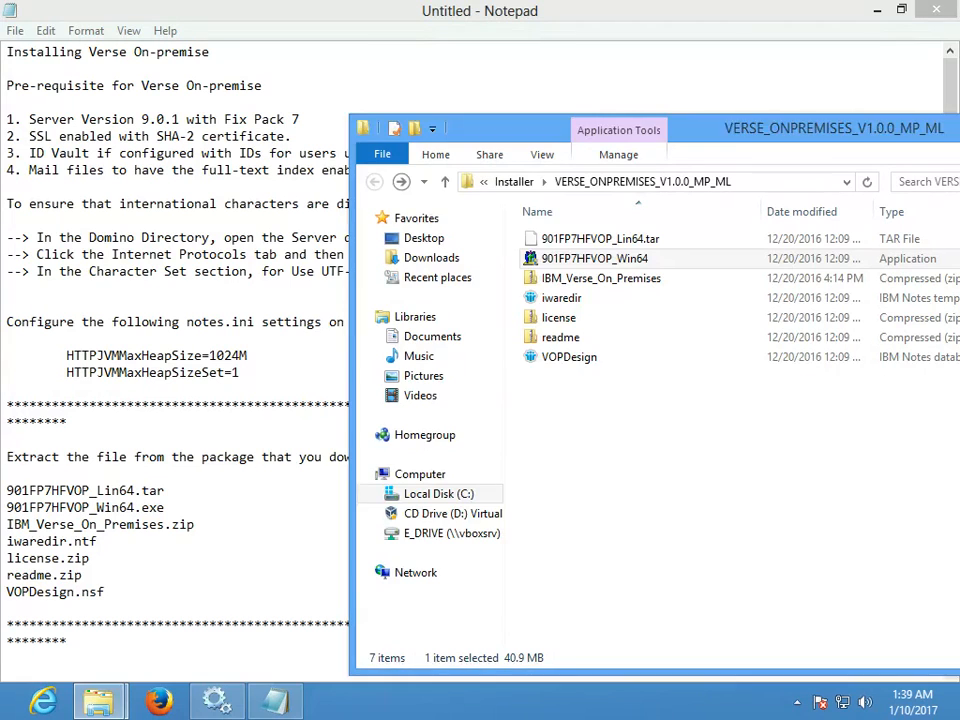
click(419, 487)
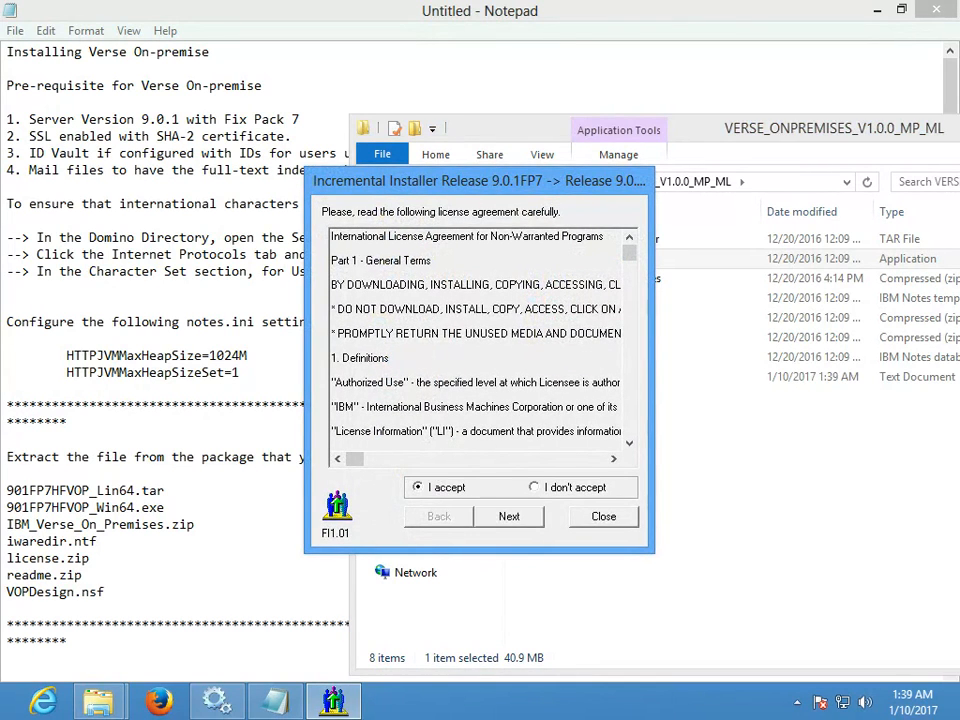
click(509, 516)
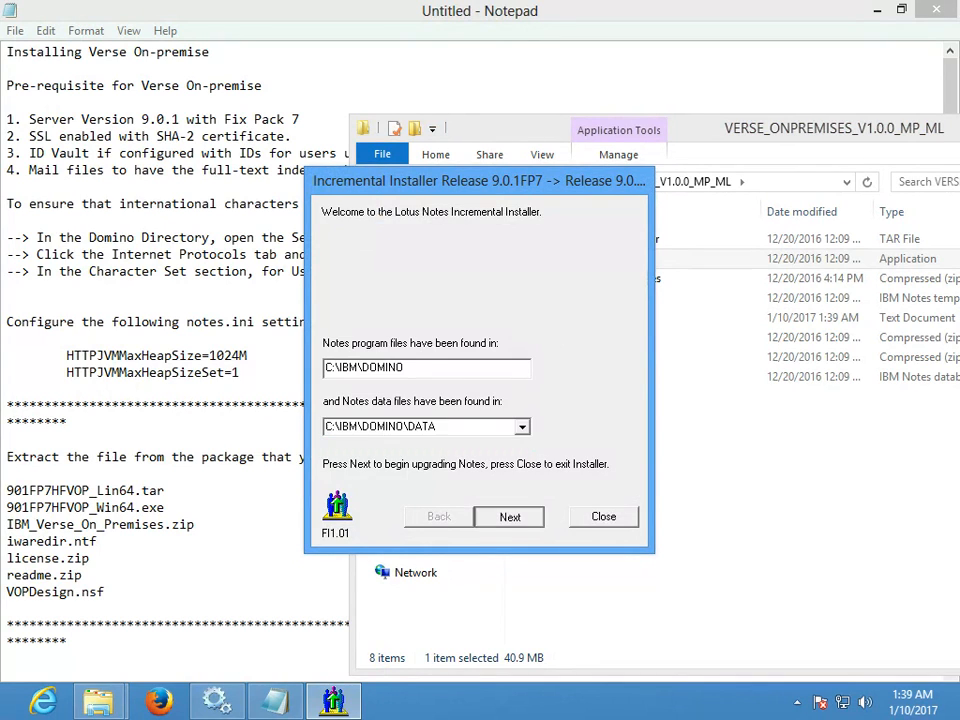
key(Return)
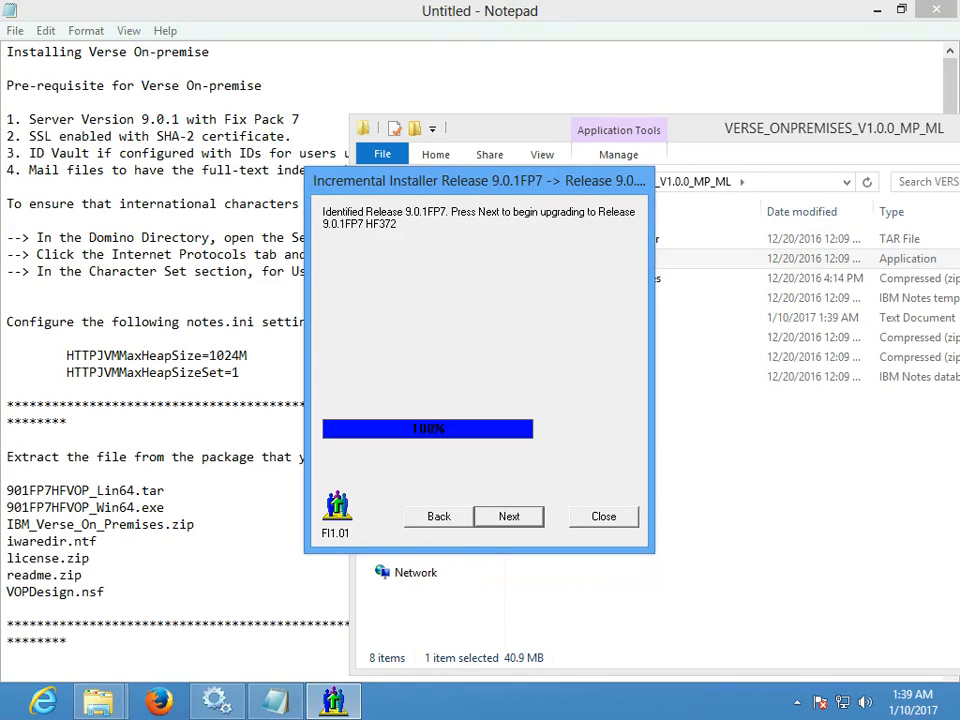
key(Return)
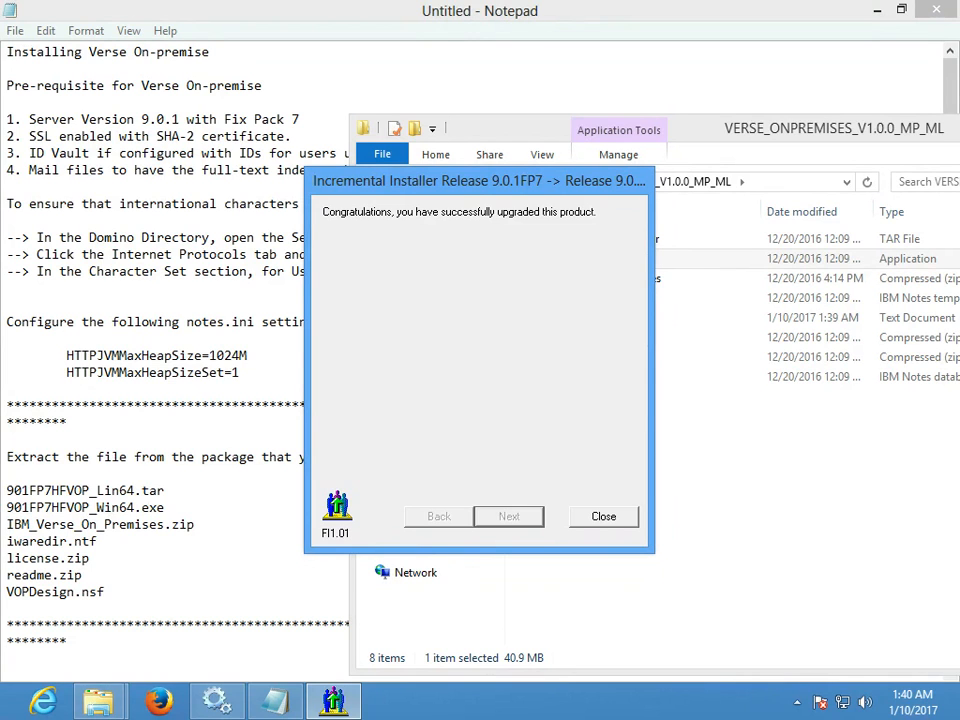
key(Return)
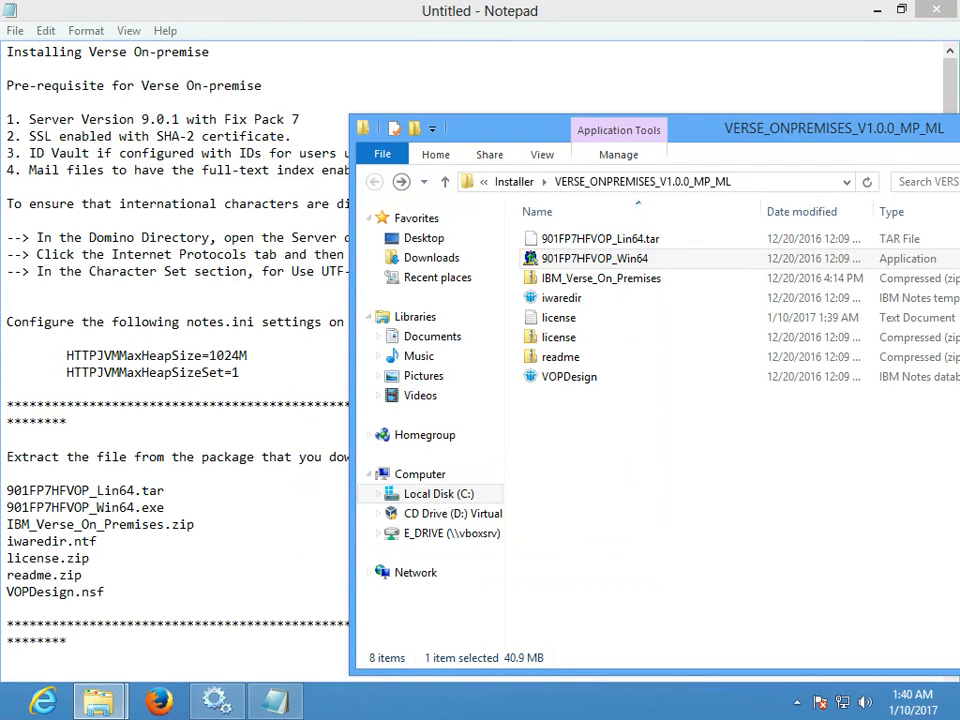
- Review the notes' step on extracting IBM_Verse_On_Premises.zip, then return to the Verse package folder
click(262, 457)
scroll(262, 457, down, 2)
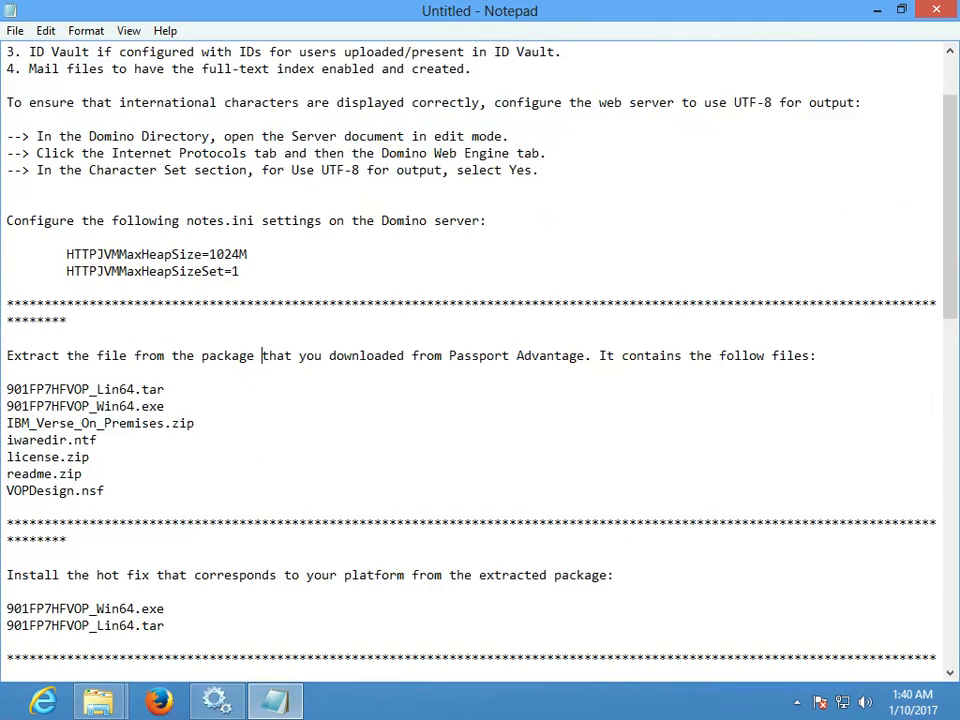
scroll(480, 360, down, 1)
scroll(480, 360, down, 3)
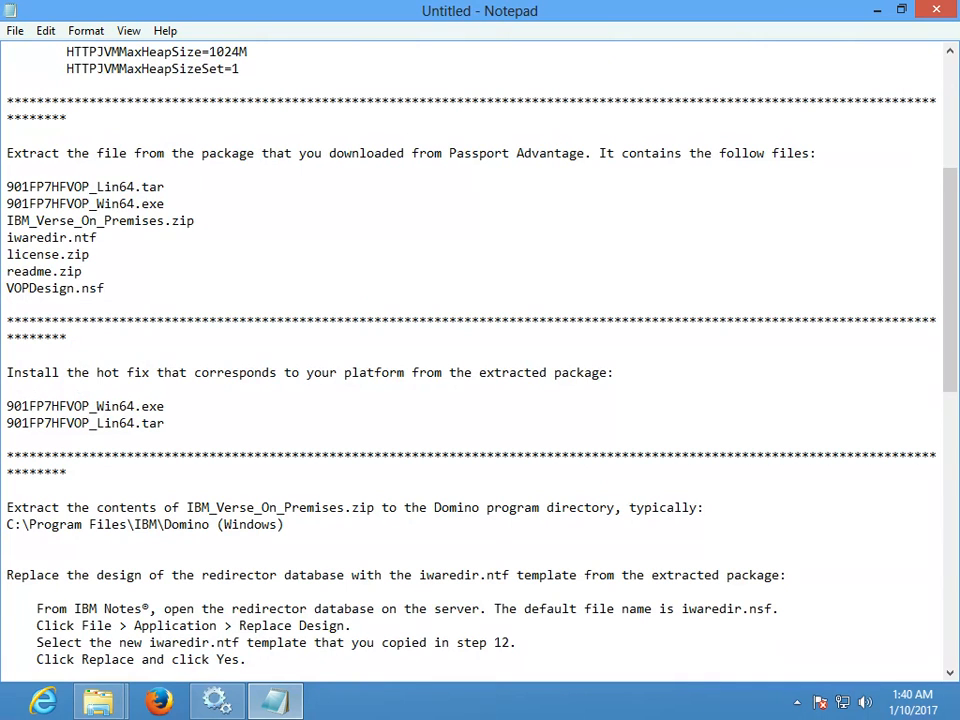
drag(7, 507, 285, 524)
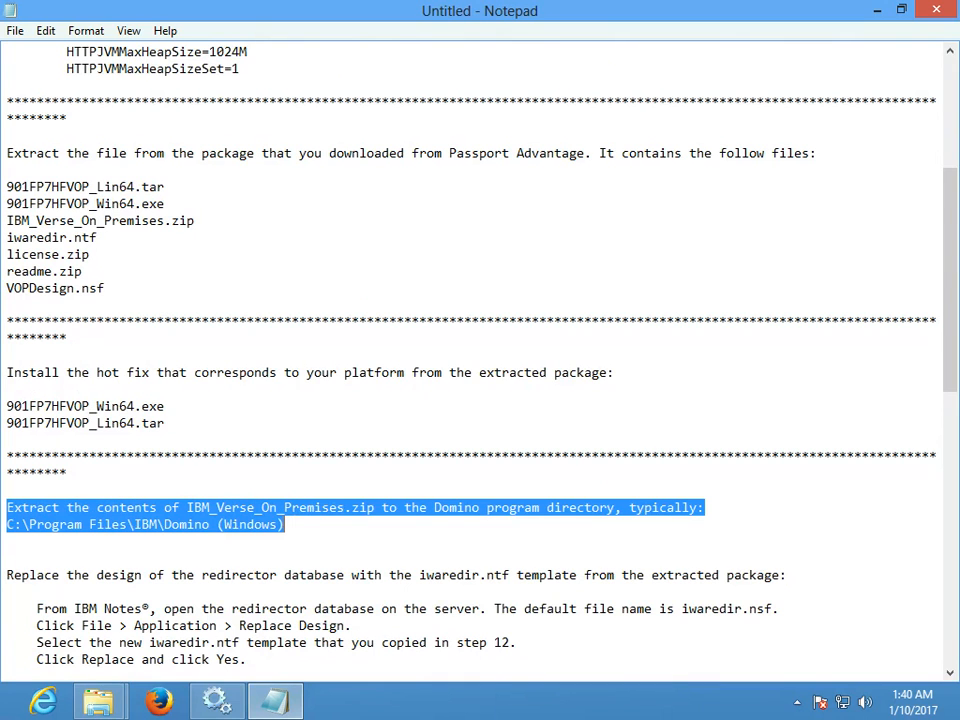
click(286, 525)
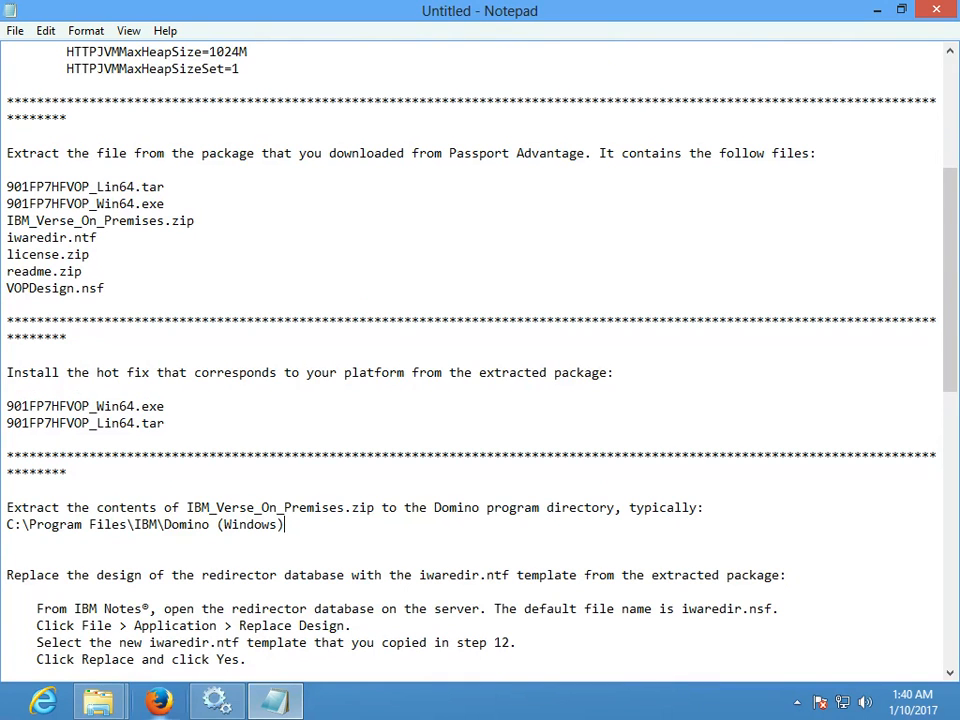
mouse_move(98, 700)
click(320, 585)
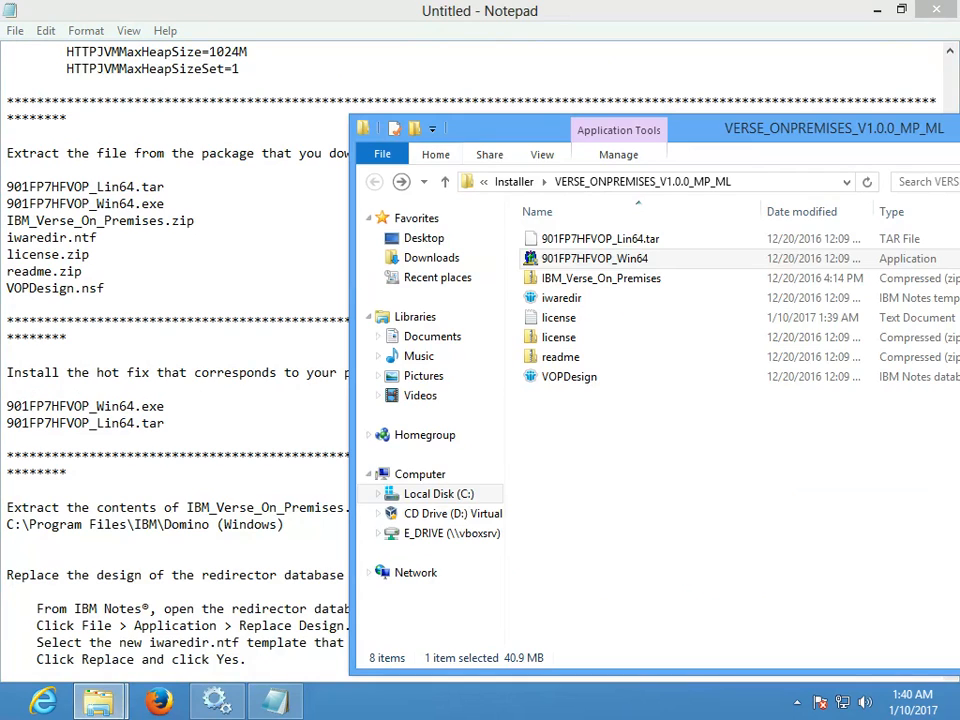
- Open IBM_Verse_On_Premises.zip and copy its osgi folder
click(601, 279)
double_click(601, 279)
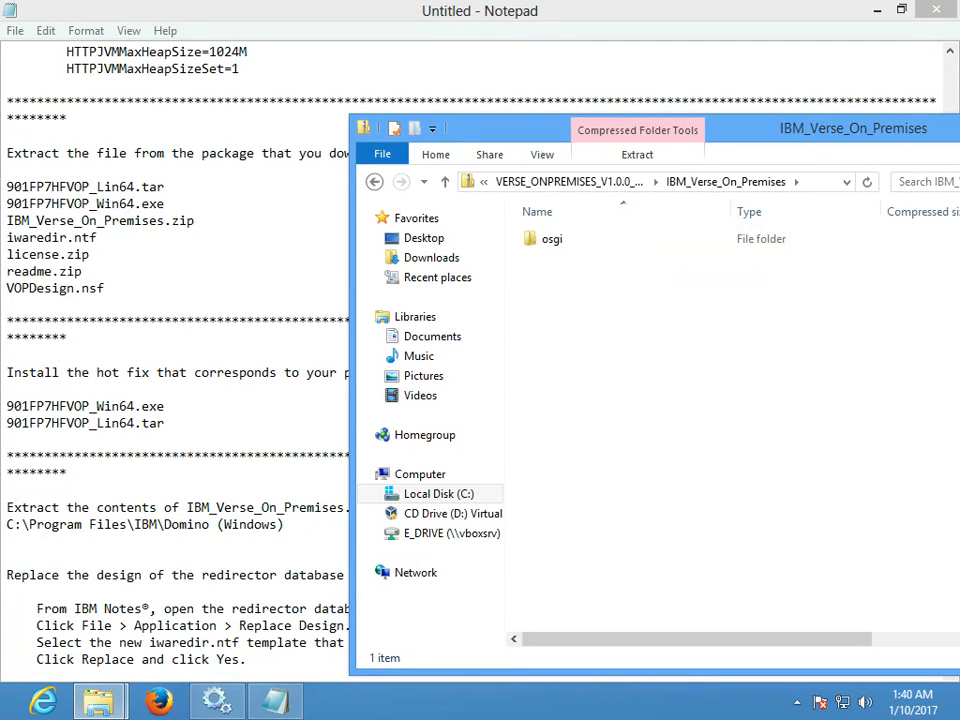
right_click(558, 243)
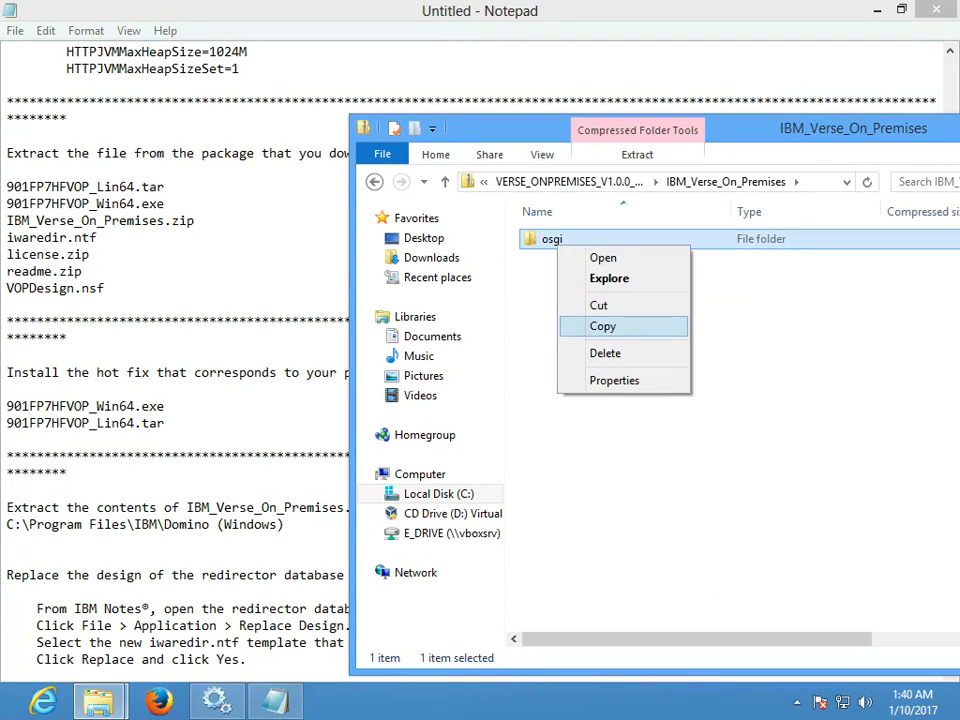
click(603, 326)
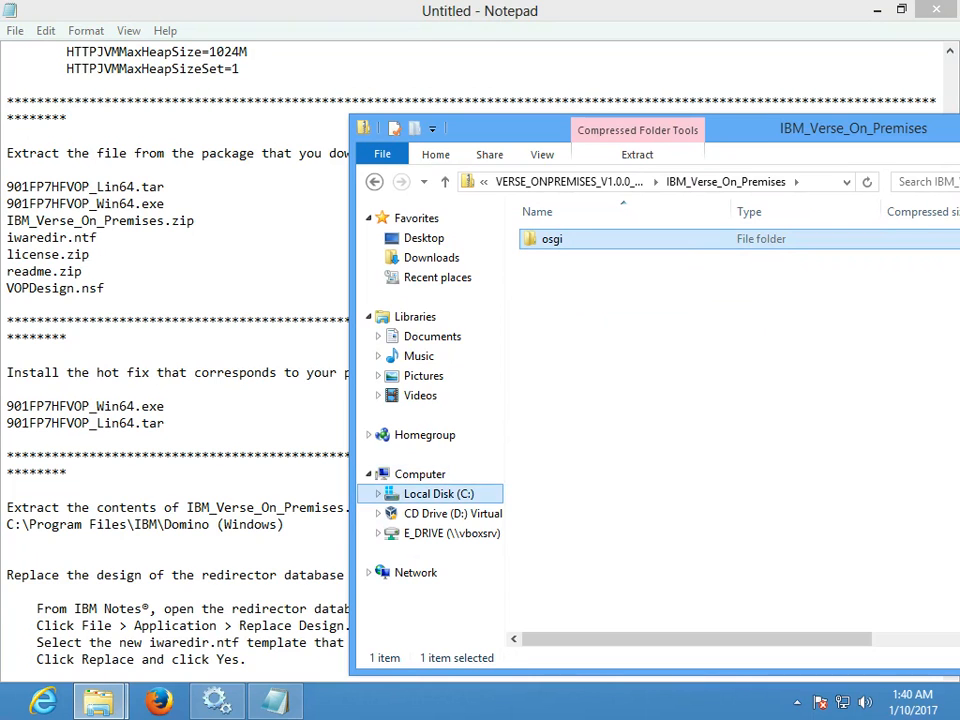
- Paste the osgi folder into C:\IBM\Domino and return to the installation notes
click(438, 493)
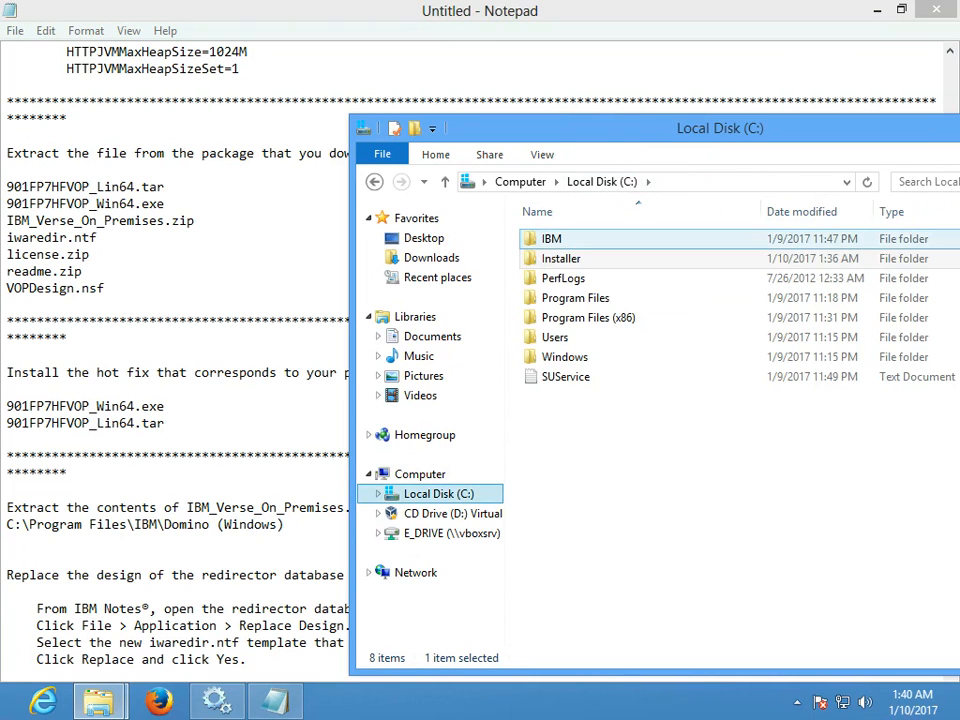
double_click(551, 238)
double_click(555, 238)
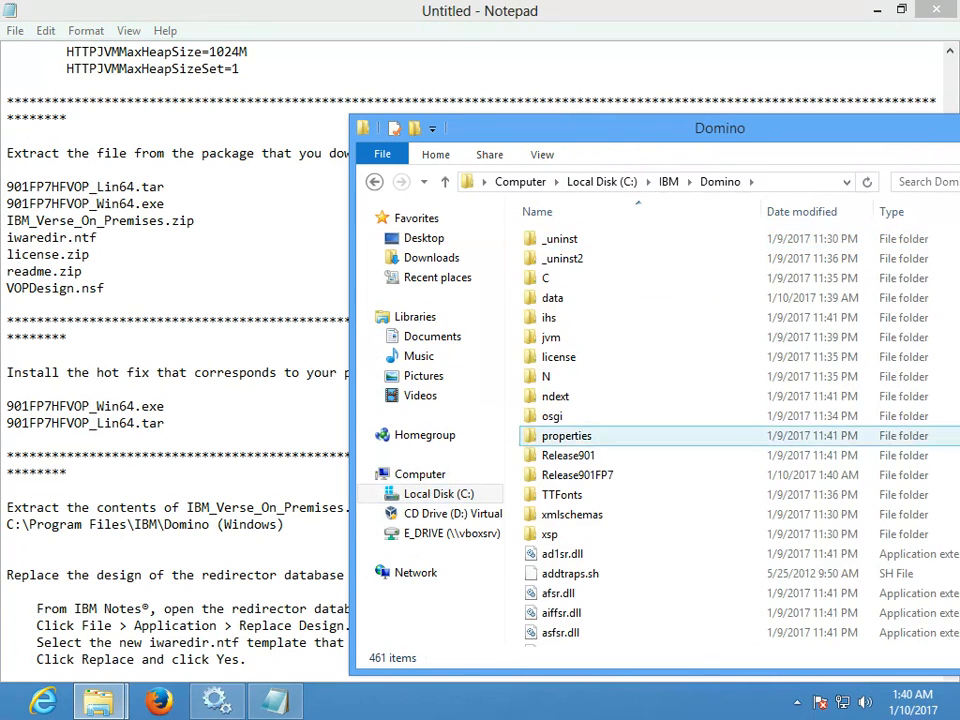
right_click(751, 448)
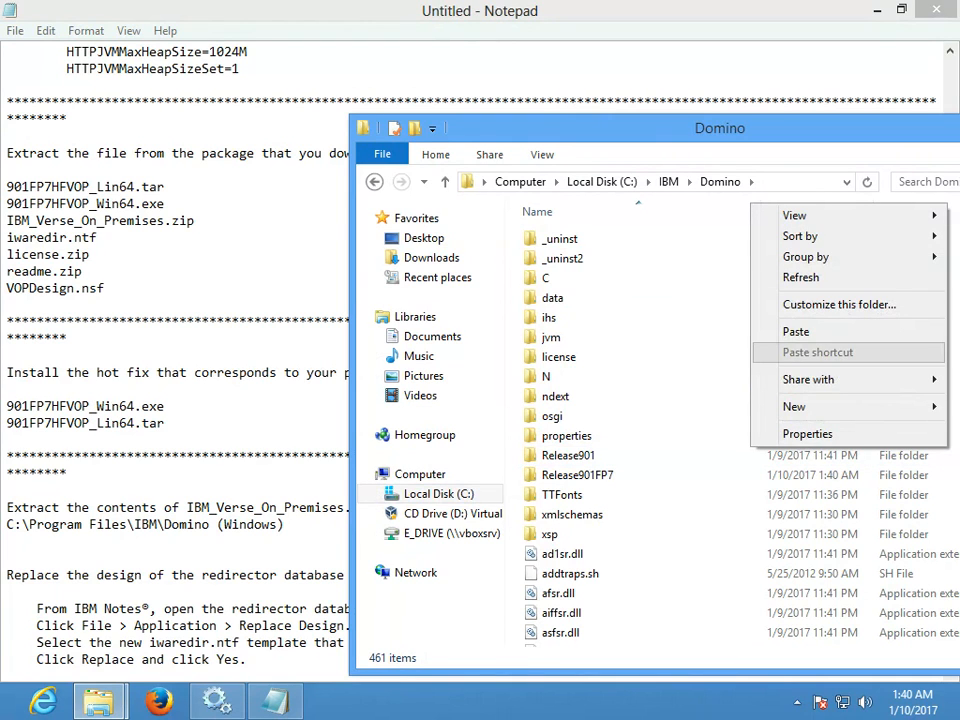
click(796, 331)
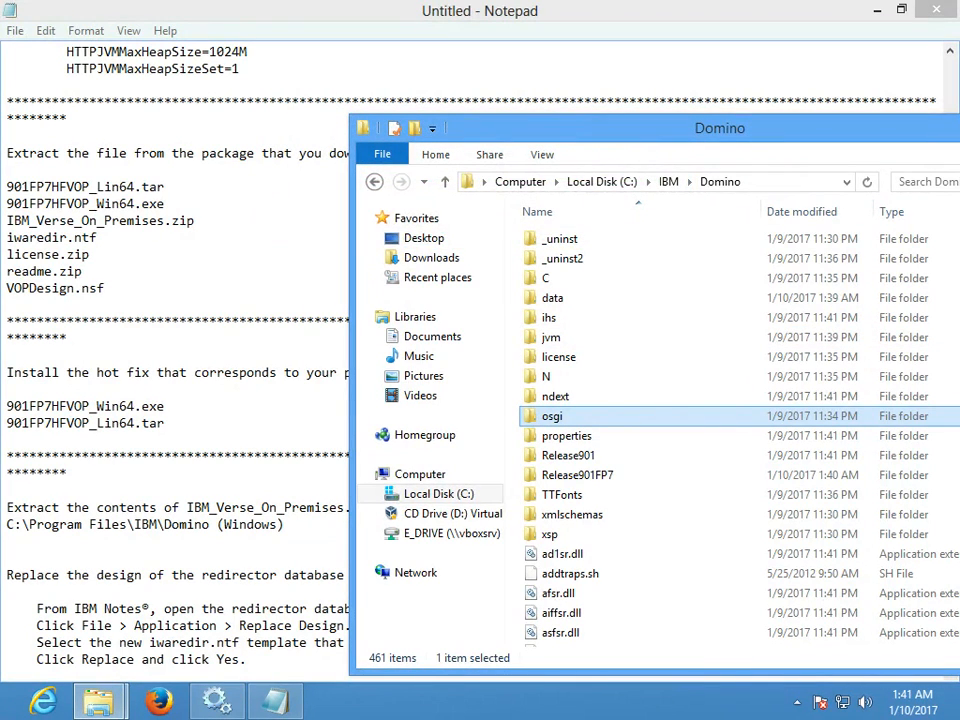
click(180, 558)
scroll(470, 360, down, 1)
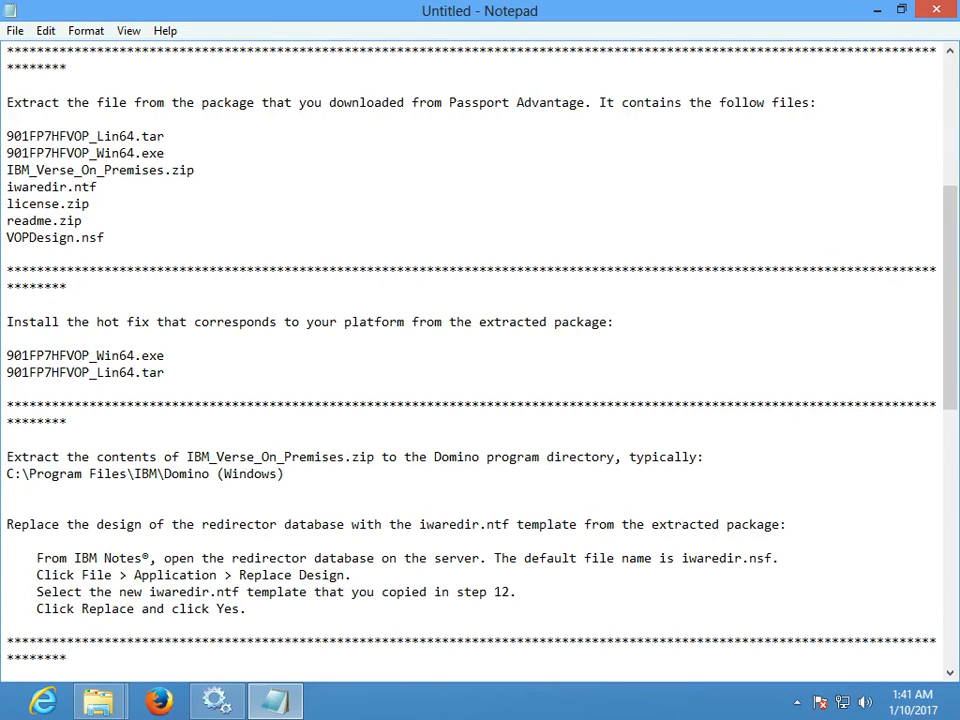
- Read the redirector design steps, then open VERSE_ONPREMISES_V1.0.0_MP_ML in the Installer window
drag(7, 524, 247, 608)
click(247, 608)
mouse_move(98, 700)
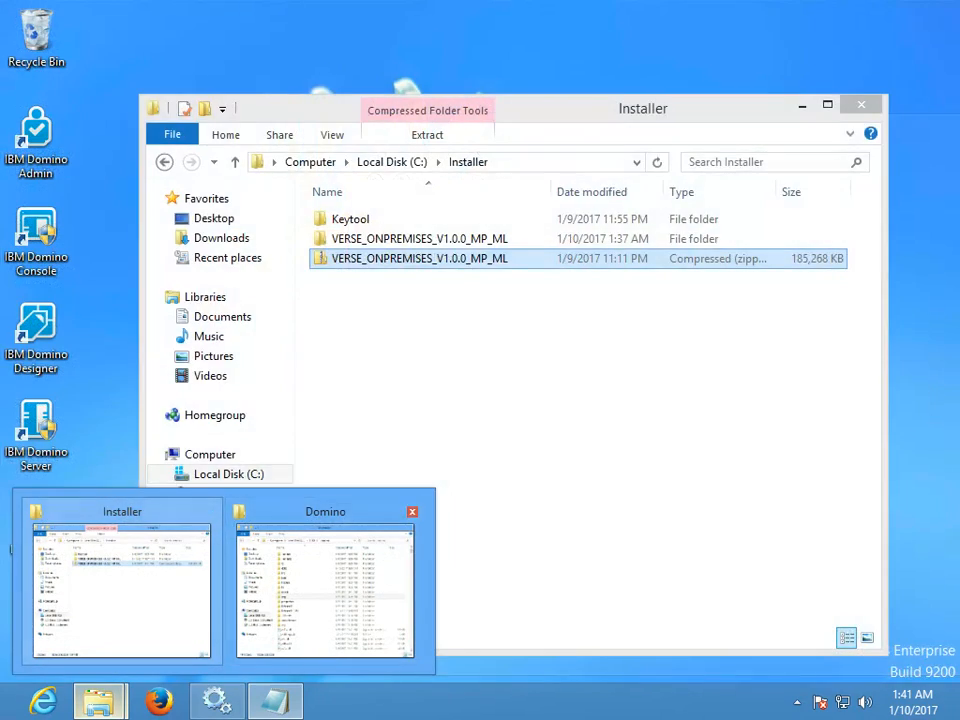
click(325, 585)
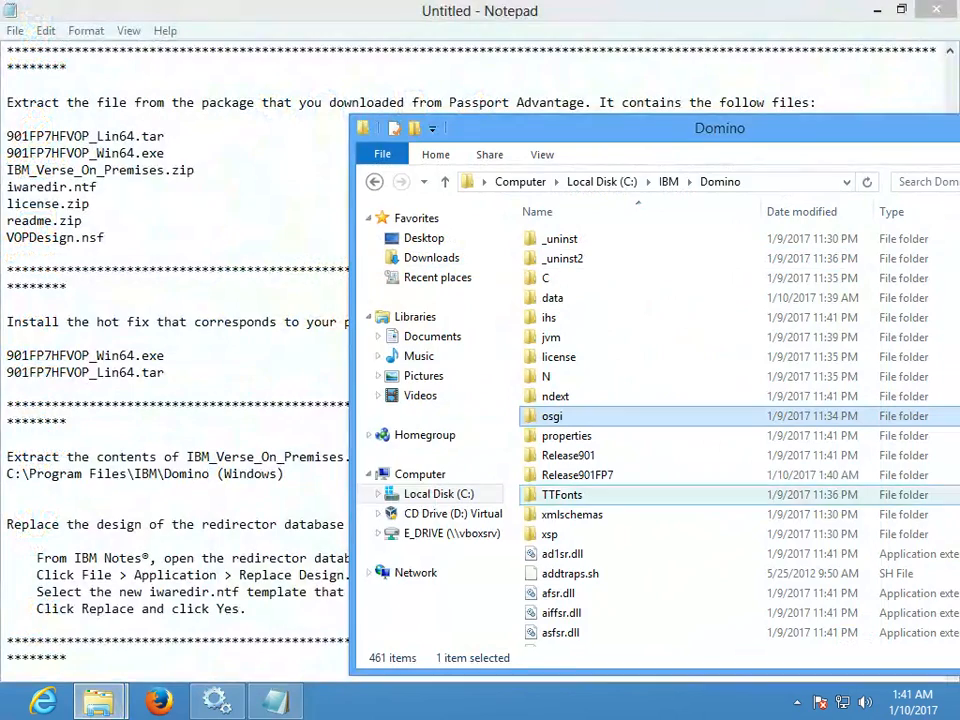
mouse_move(98, 700)
click(122, 585)
double_click(420, 238)
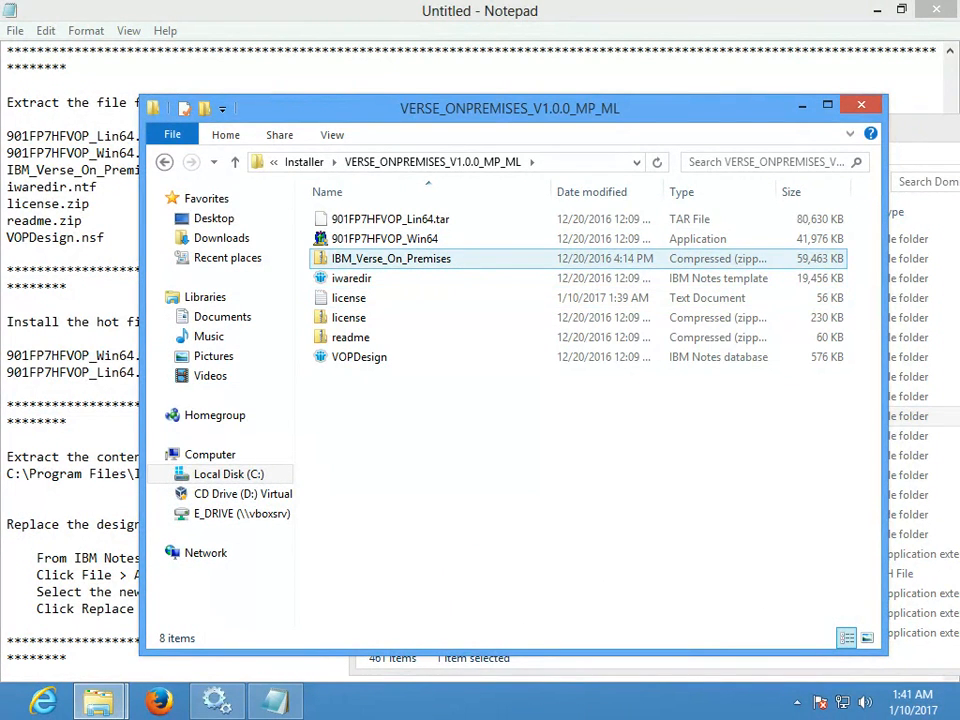
- Copy the new iwaredir template from the Verse package folder
right_click(384, 262)
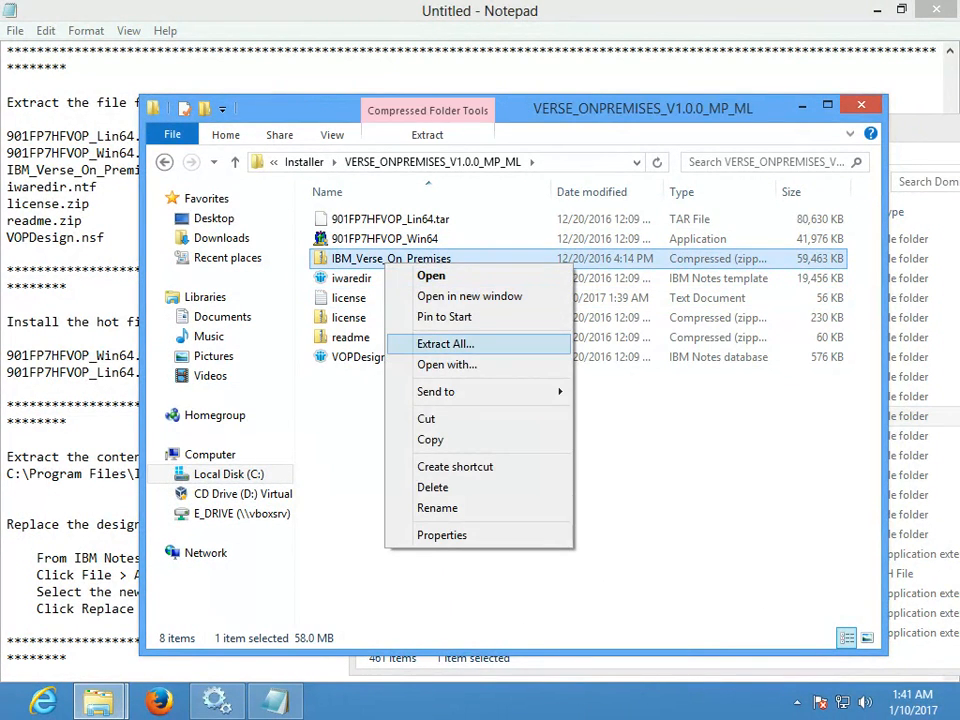
click(350, 278)
right_click(372, 276)
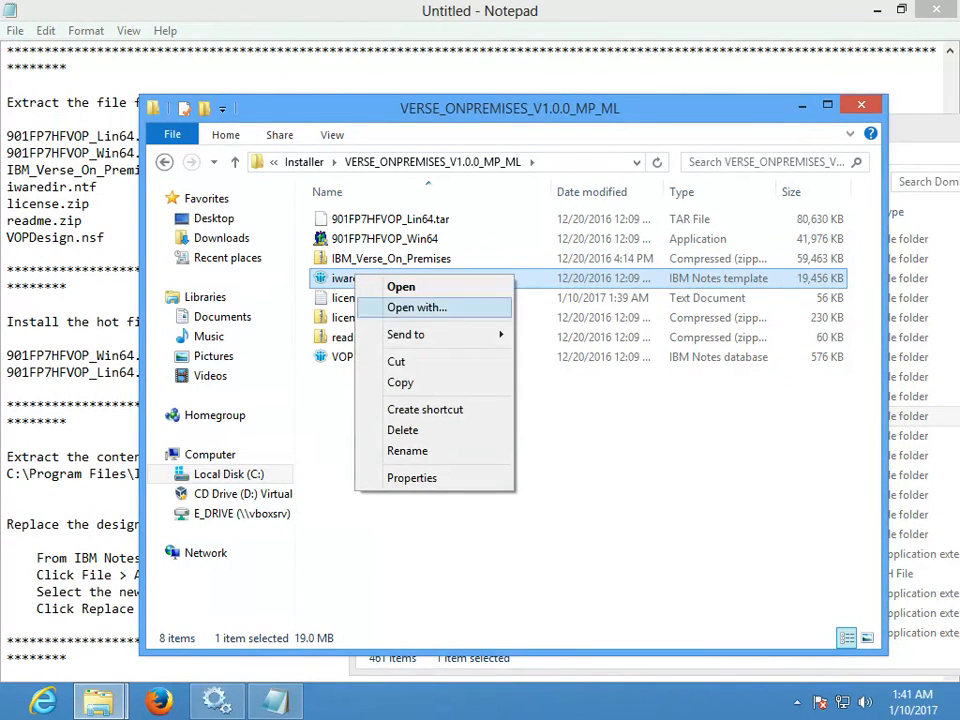
click(399, 382)
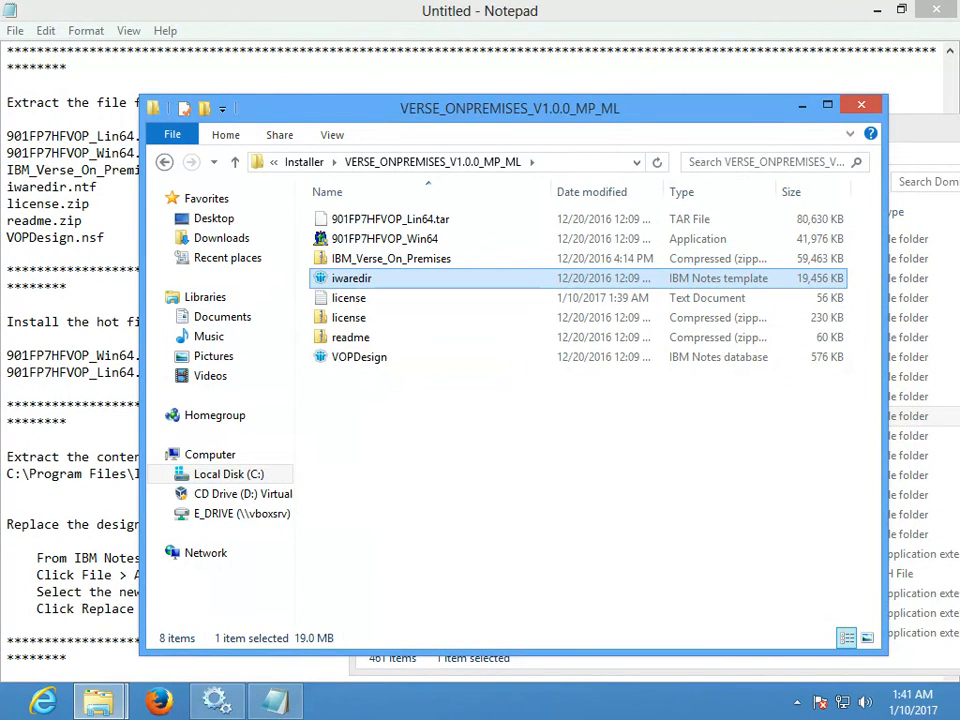
- Rename the existing iwaredir template in C:\IBM\Domino\data to iwaredirold
mouse_move(98, 700)
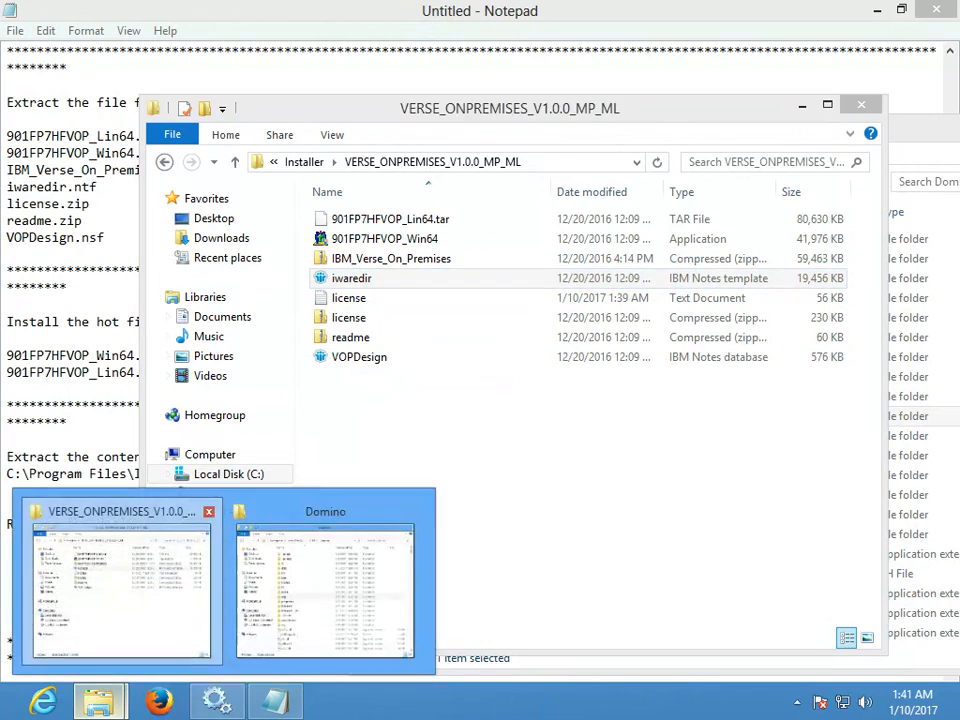
click(245, 436)
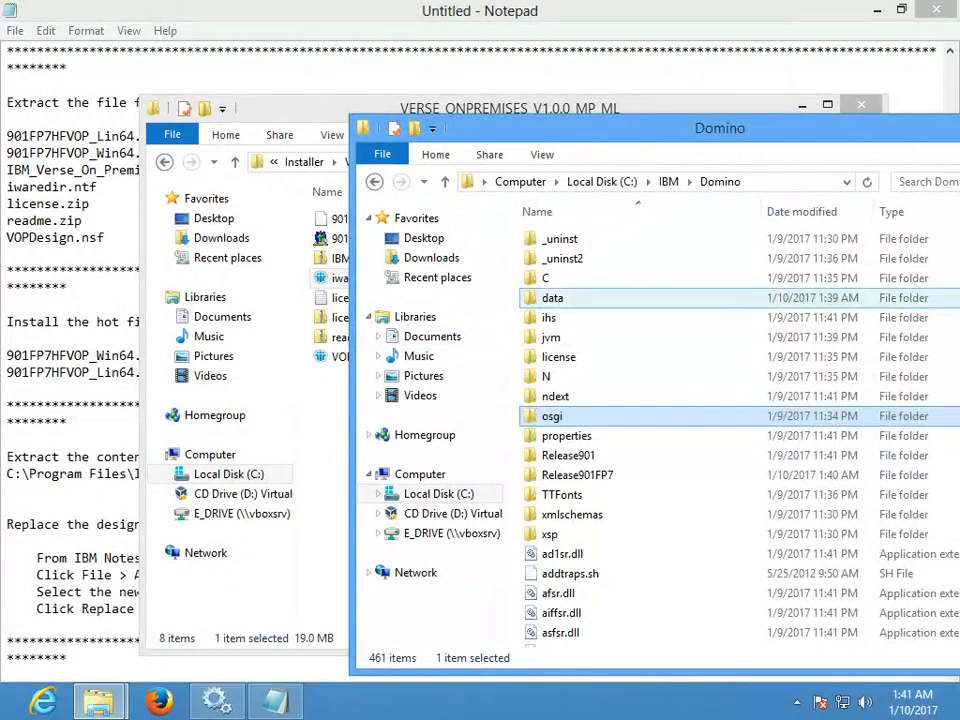
double_click(552, 298)
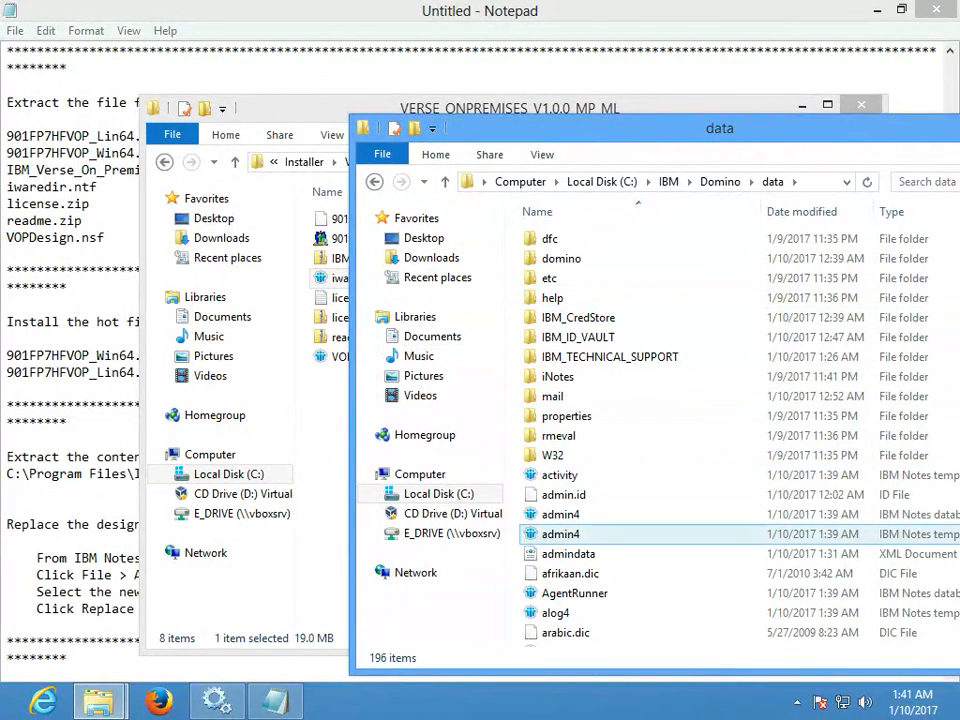
click(561, 533)
text(iw)
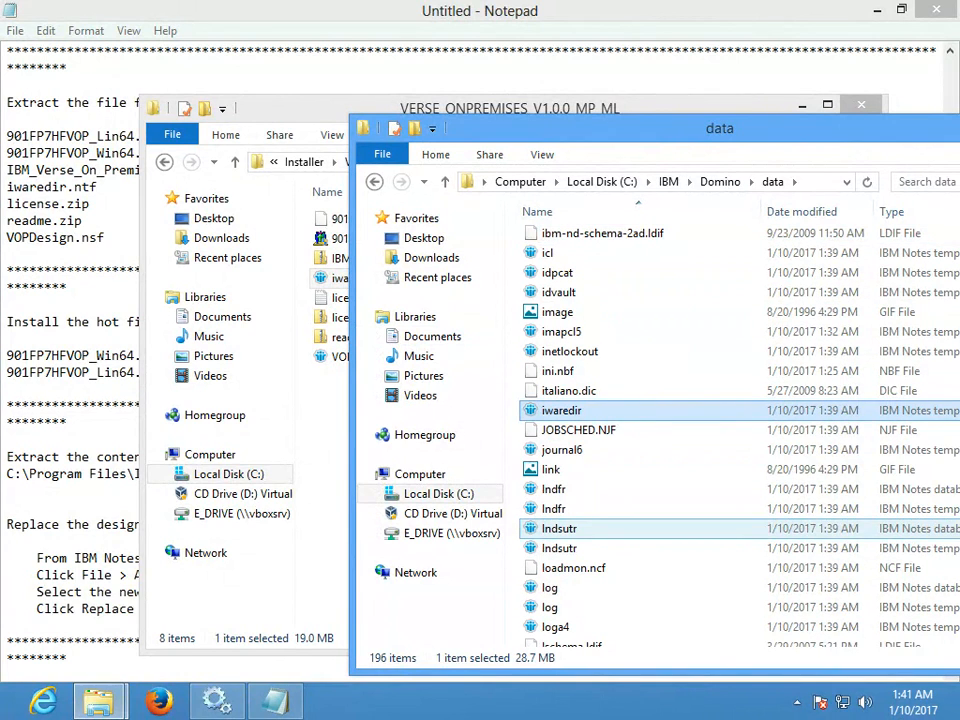
key(F2)
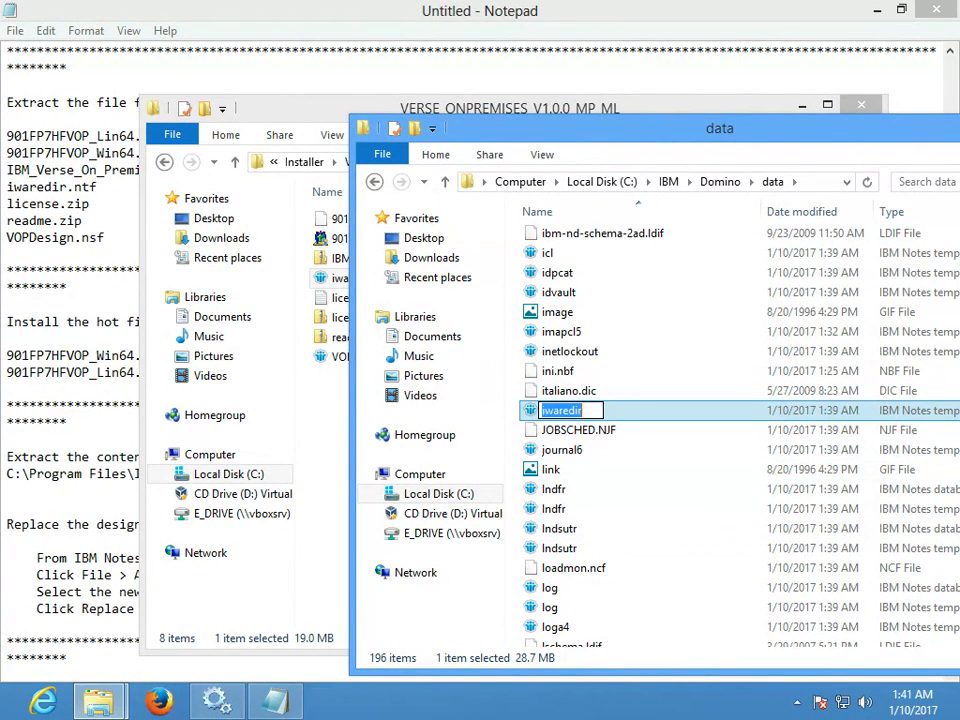
text(old)
key(Return)
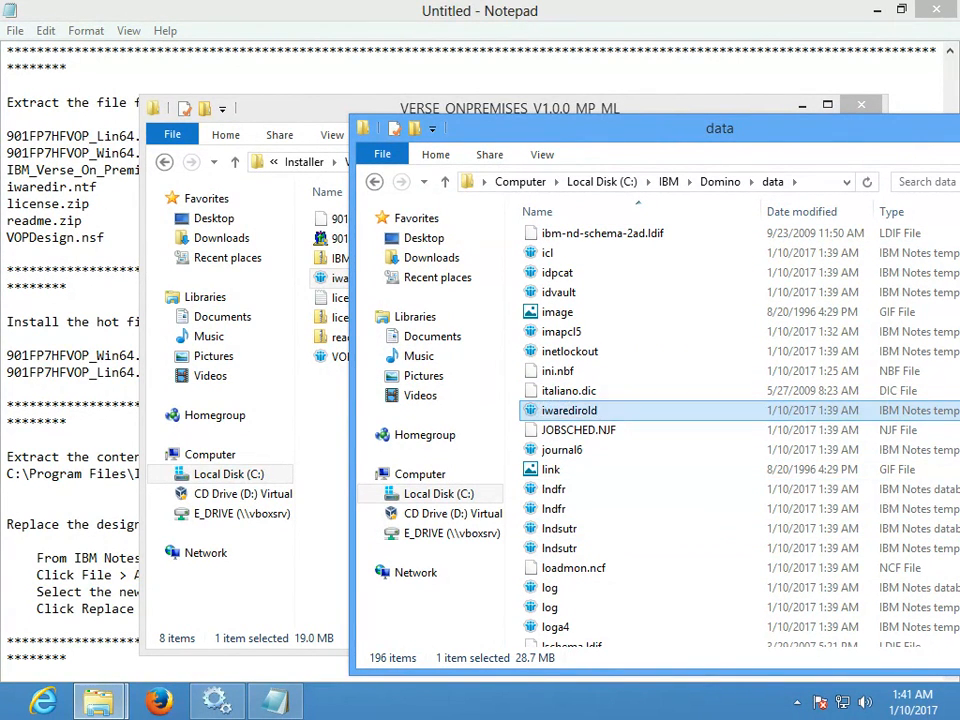
- Paste the new iwaredir template into the data folder and return to the setup notes
right_click(680, 385)
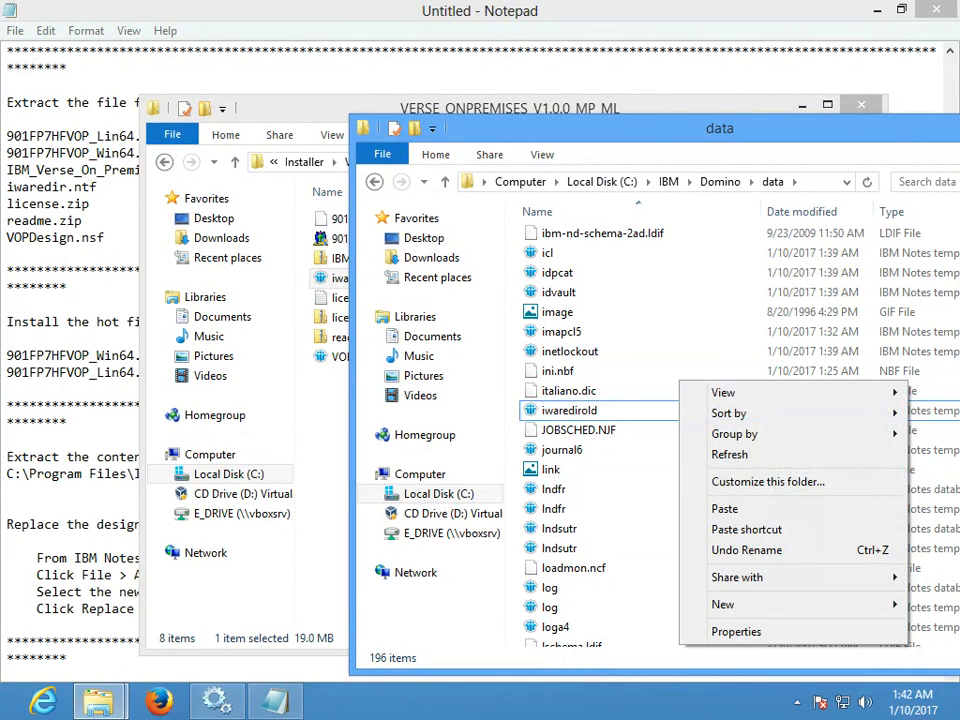
click(724, 509)
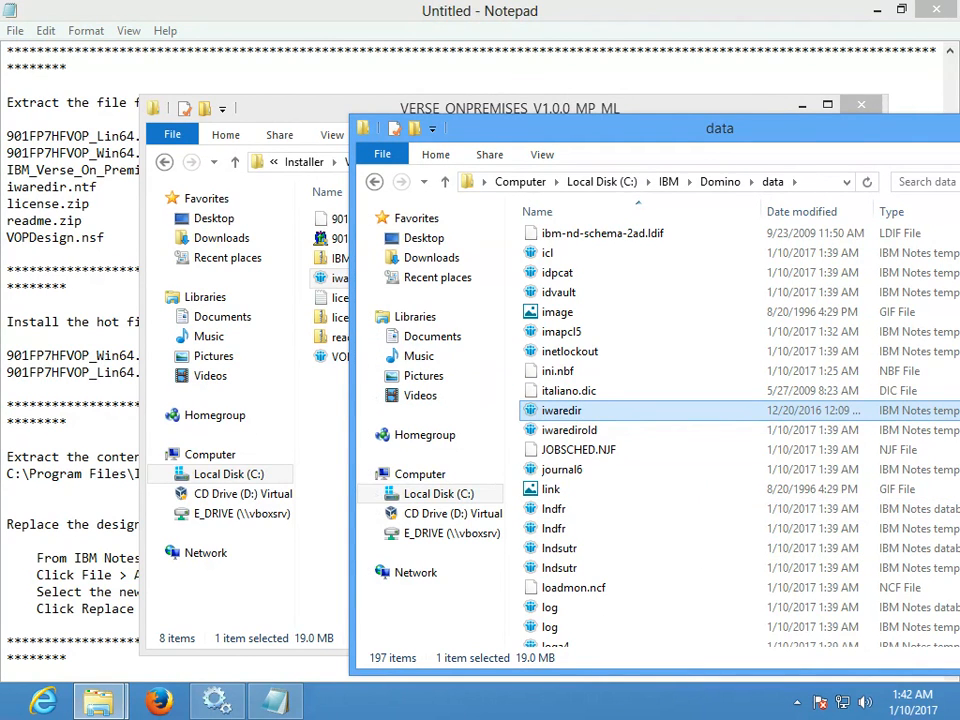
click(324, 455)
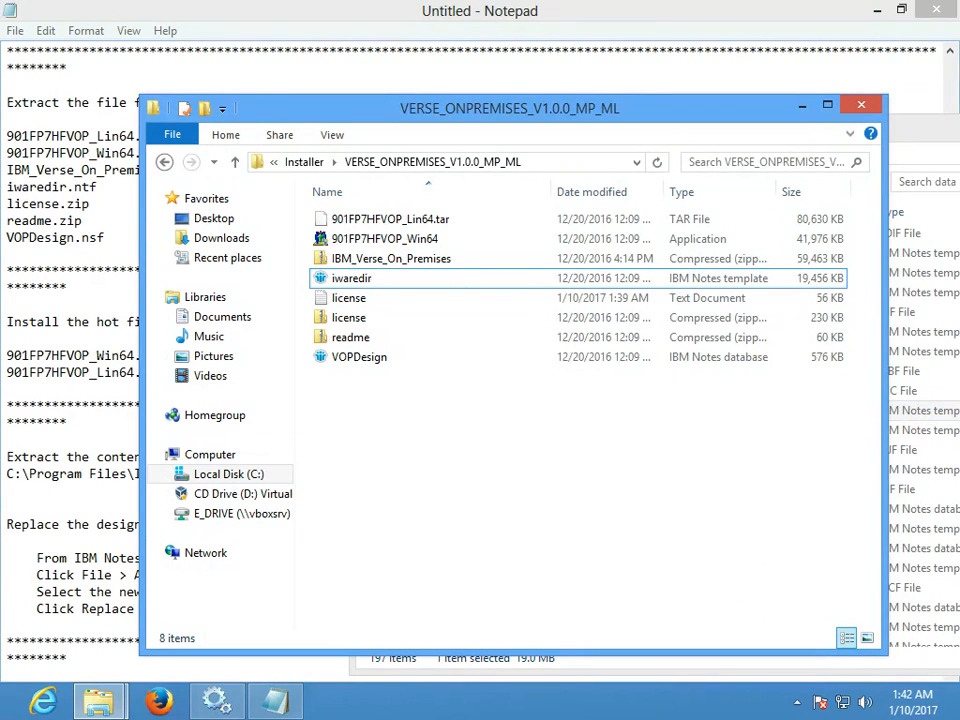
click(71, 575)
scroll(71, 575, down, 2)
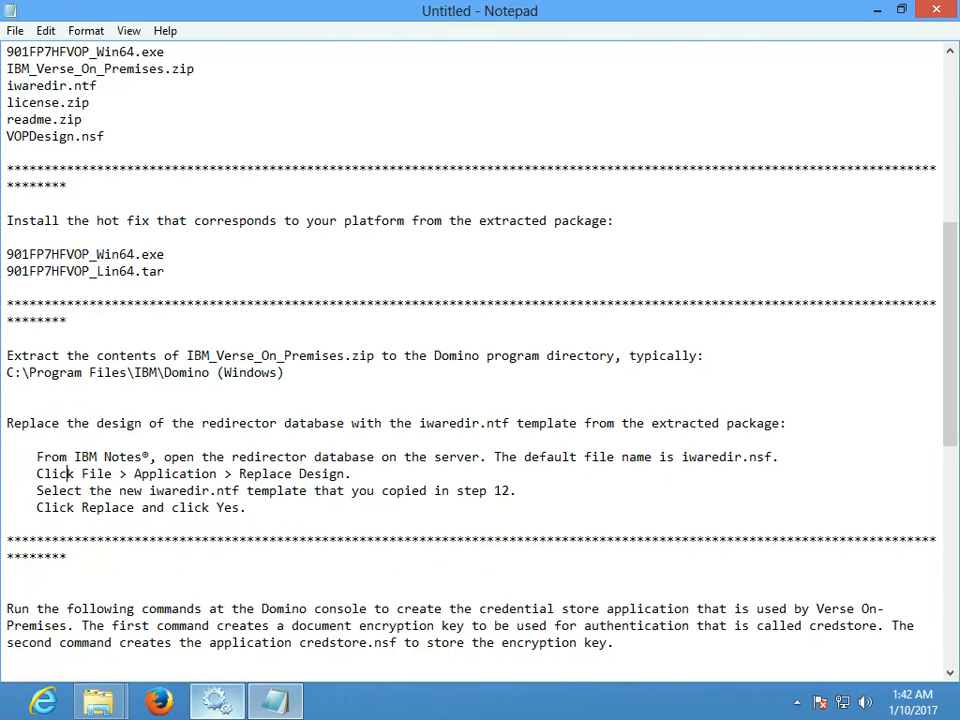
- Start the IBM Domino Server (CIBMDominodata) service and minimize Notepad and Services
click(216, 700)
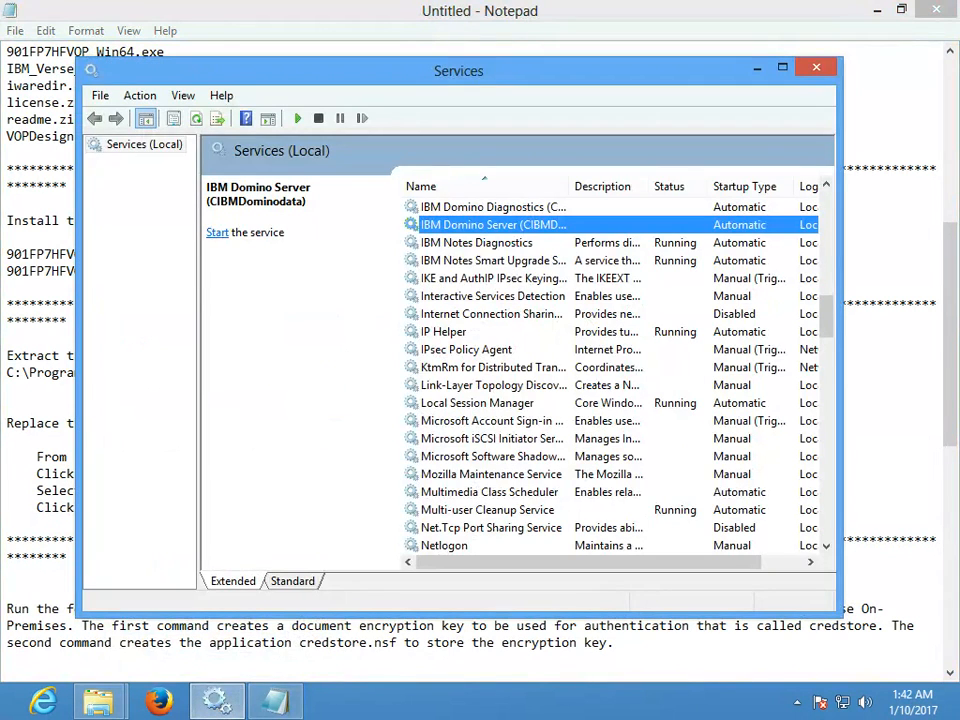
right_click(521, 230)
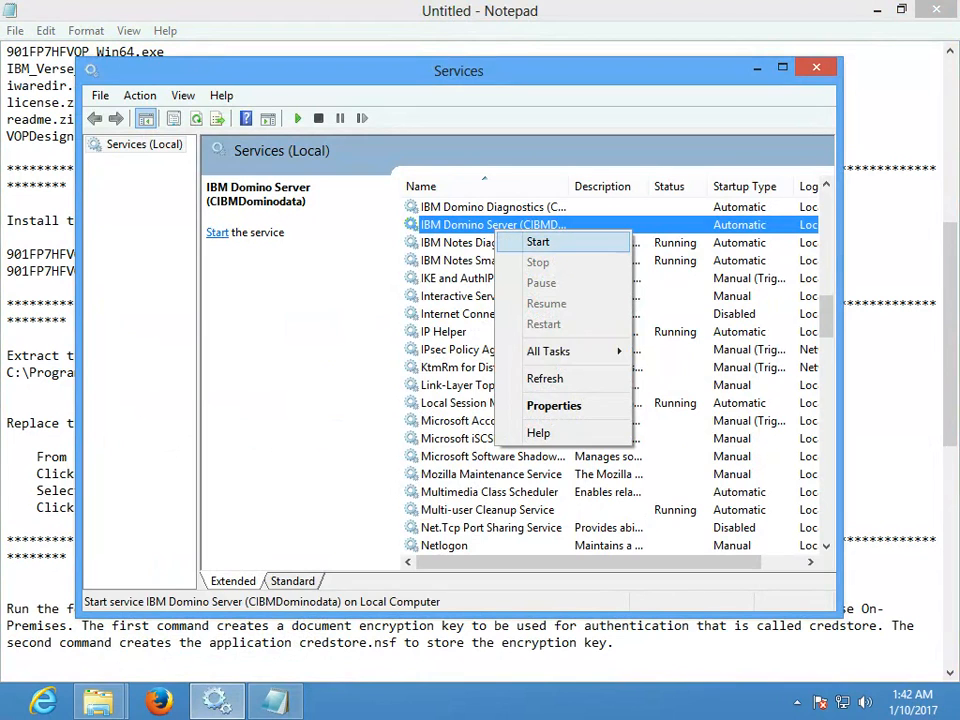
click(538, 242)
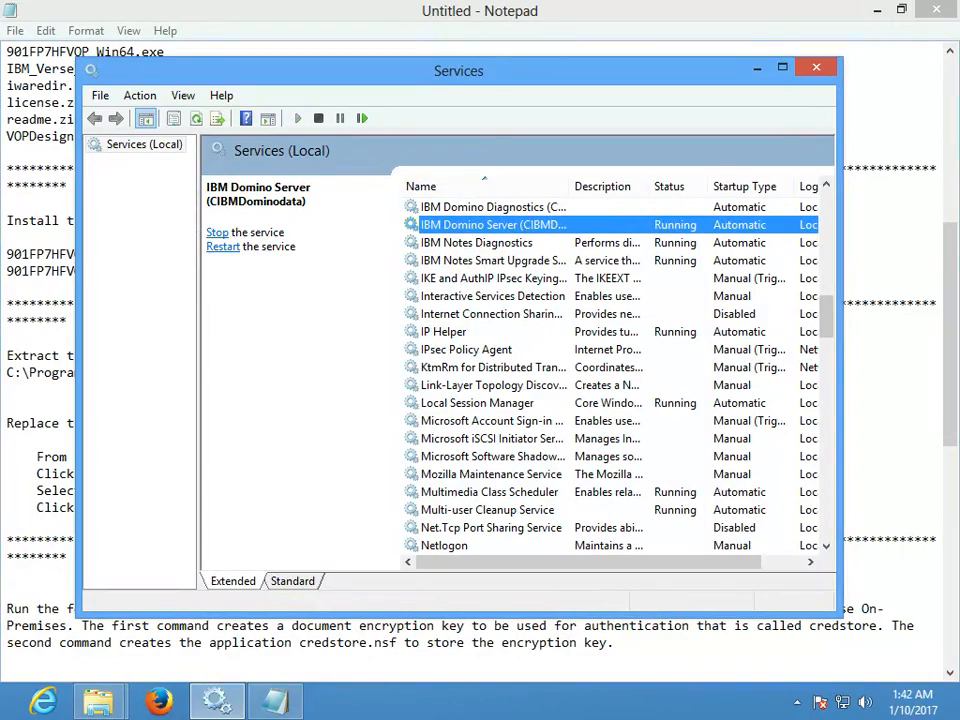
click(877, 10)
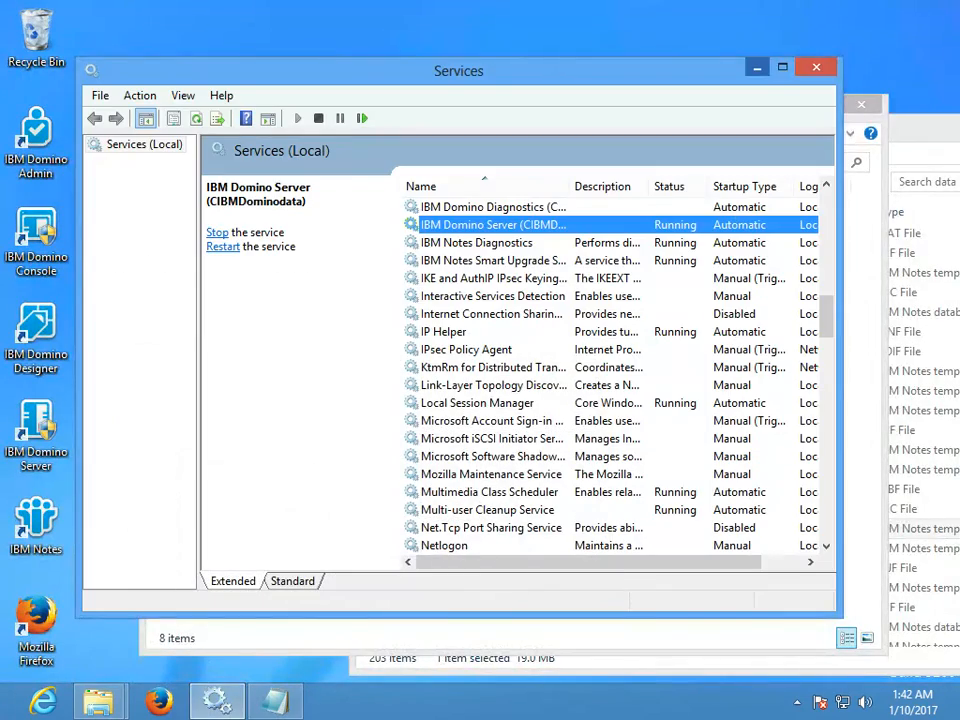
click(757, 68)
- Log in to IBM Notes with the user's password and launch Domino Administrator
double_click(36, 523)
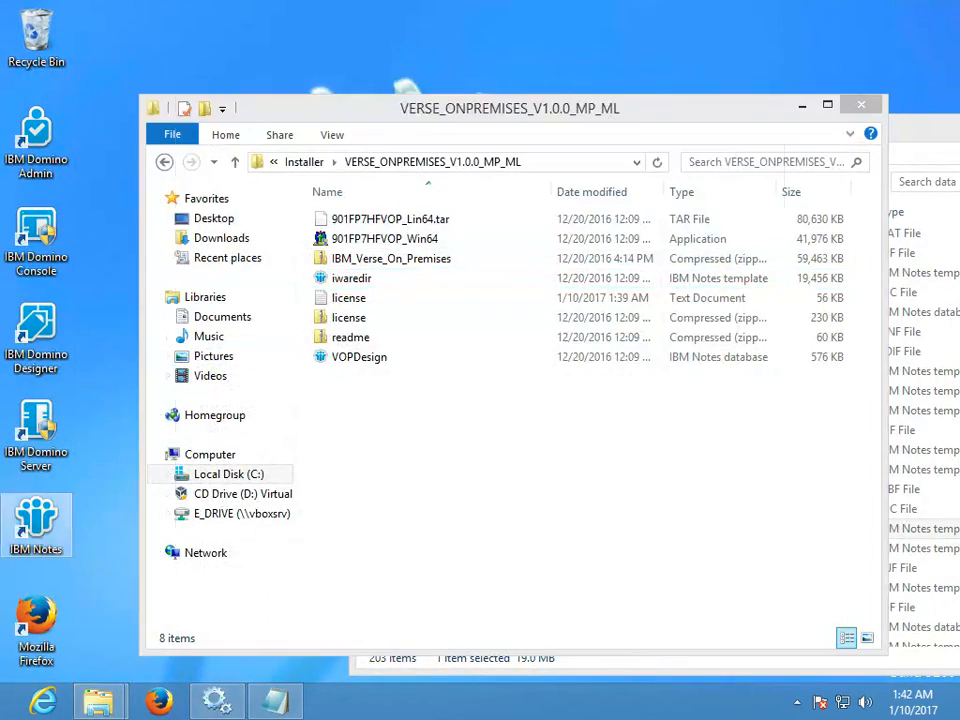
text(XXXXXXXXXXXXXXXXXXXX)
key(Return)
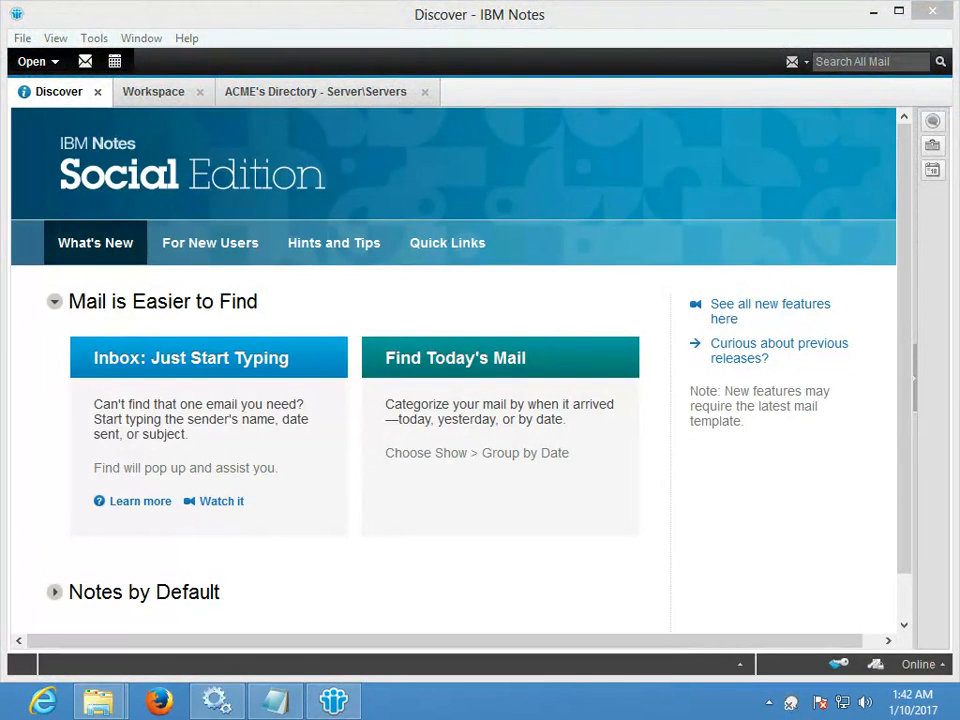
click(32, 61)
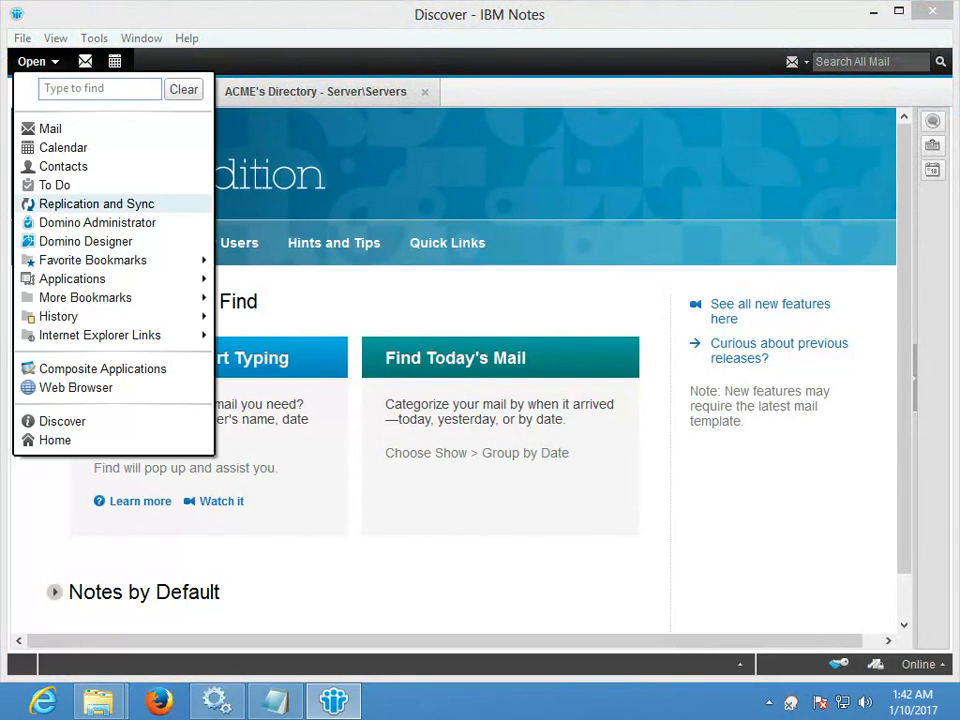
click(97, 222)
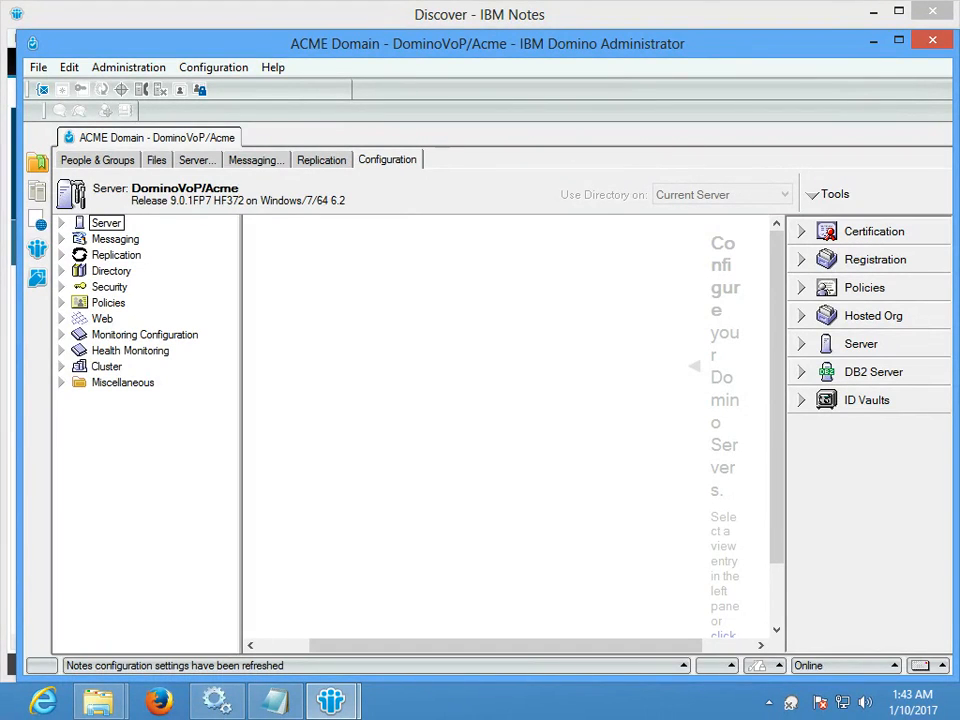
- Run 'sh ser' in the DominoVoP/Acme live console, pausing output to check it shows HF372
click(197, 160)
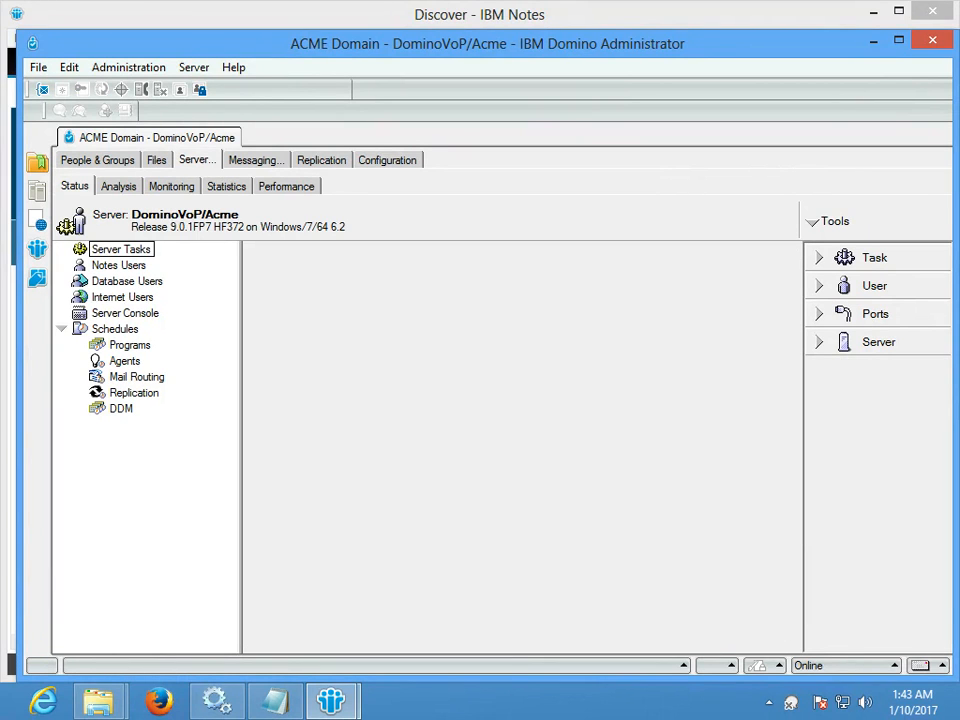
click(125, 313)
click(894, 221)
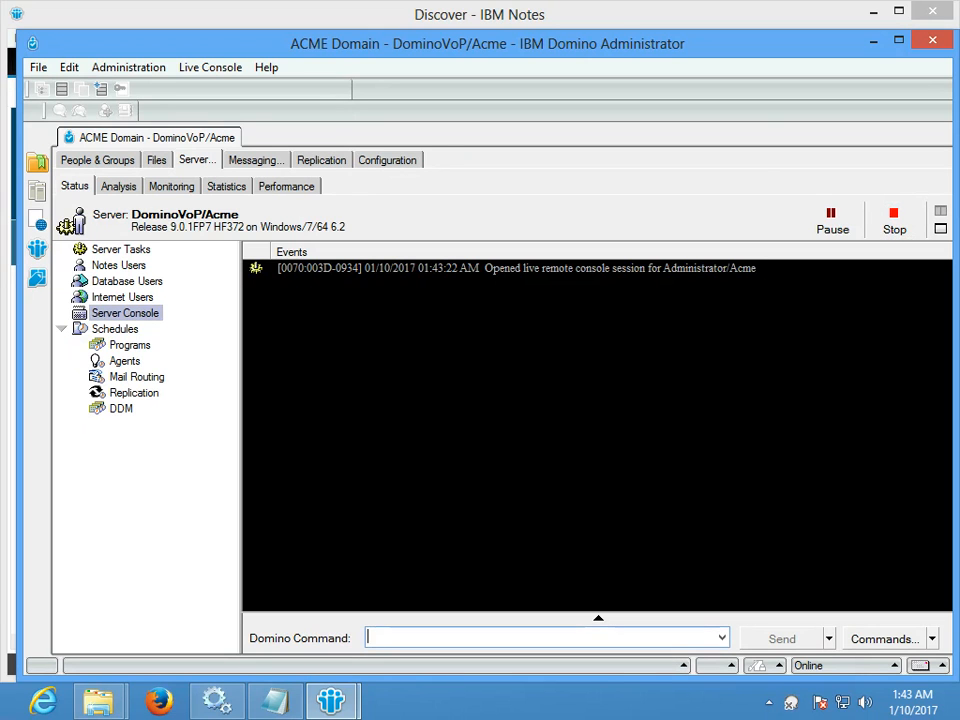
text(sh ser)
key(Return)
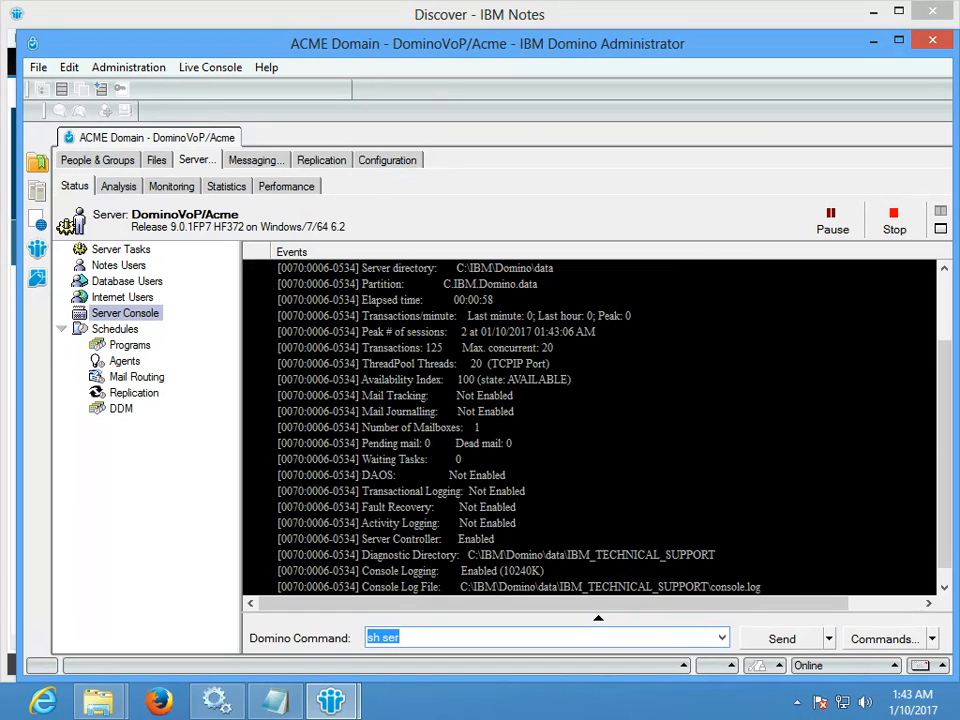
drag(951, 453, 946, 329)
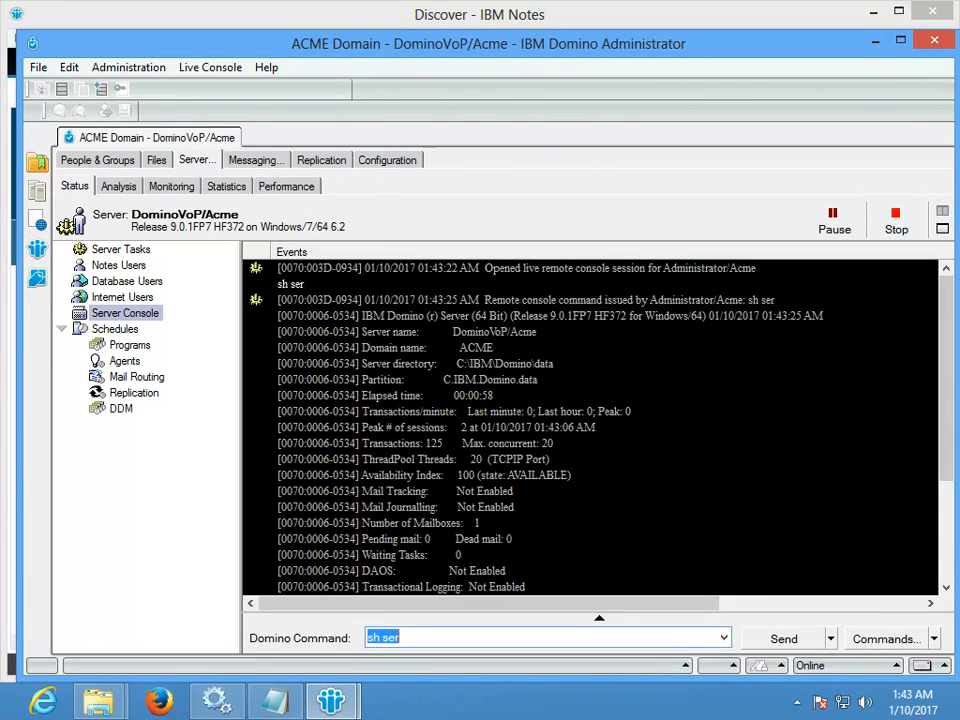
click(460, 476)
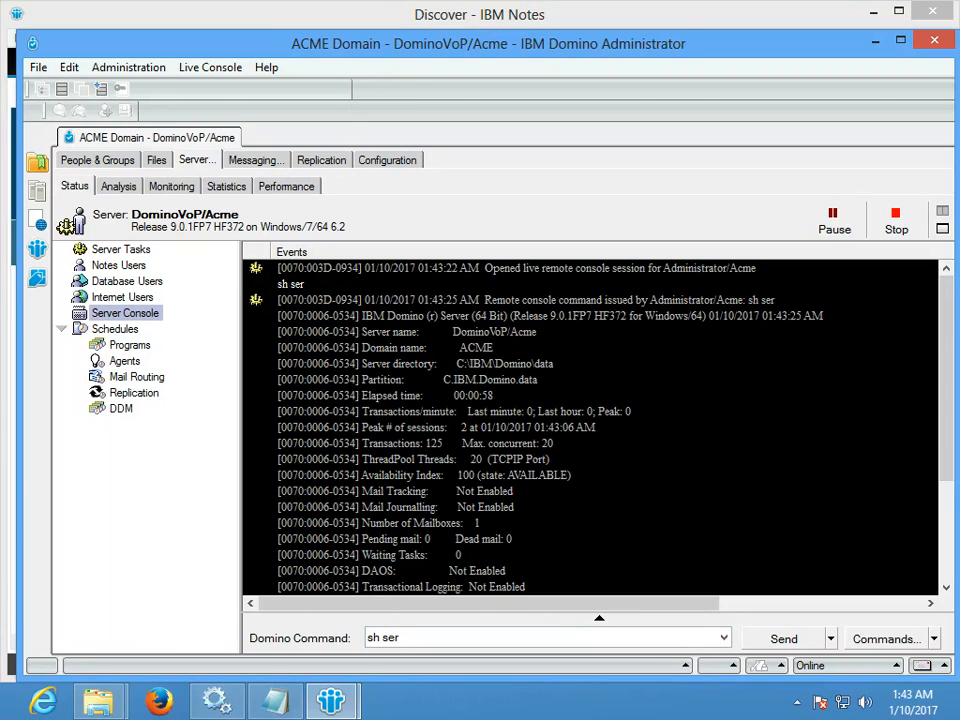
click(834, 221)
click(560, 316)
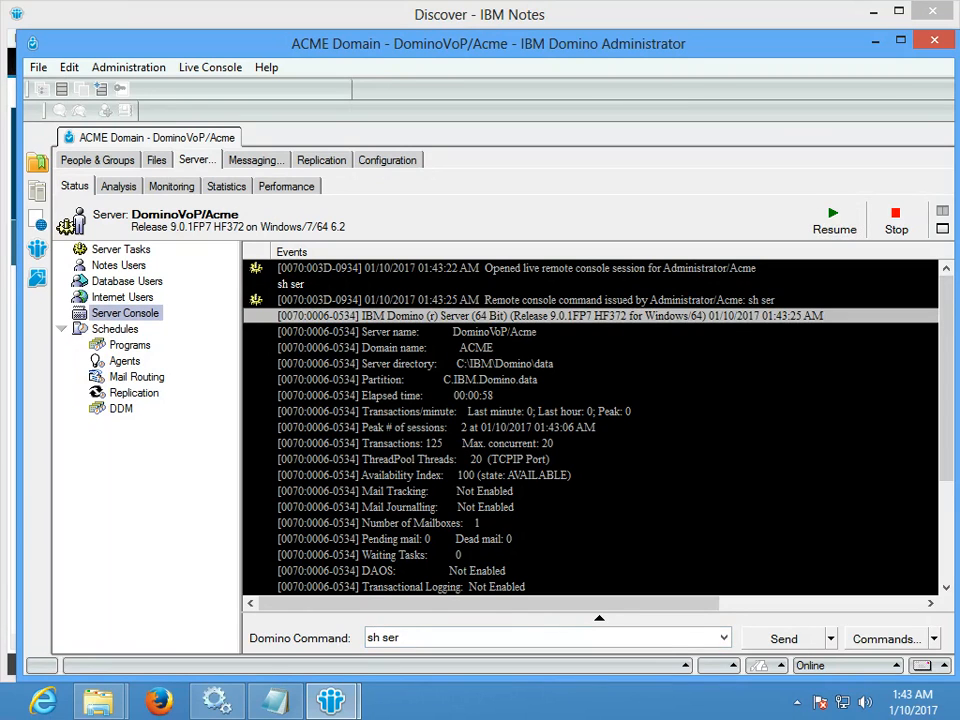
click(834, 221)
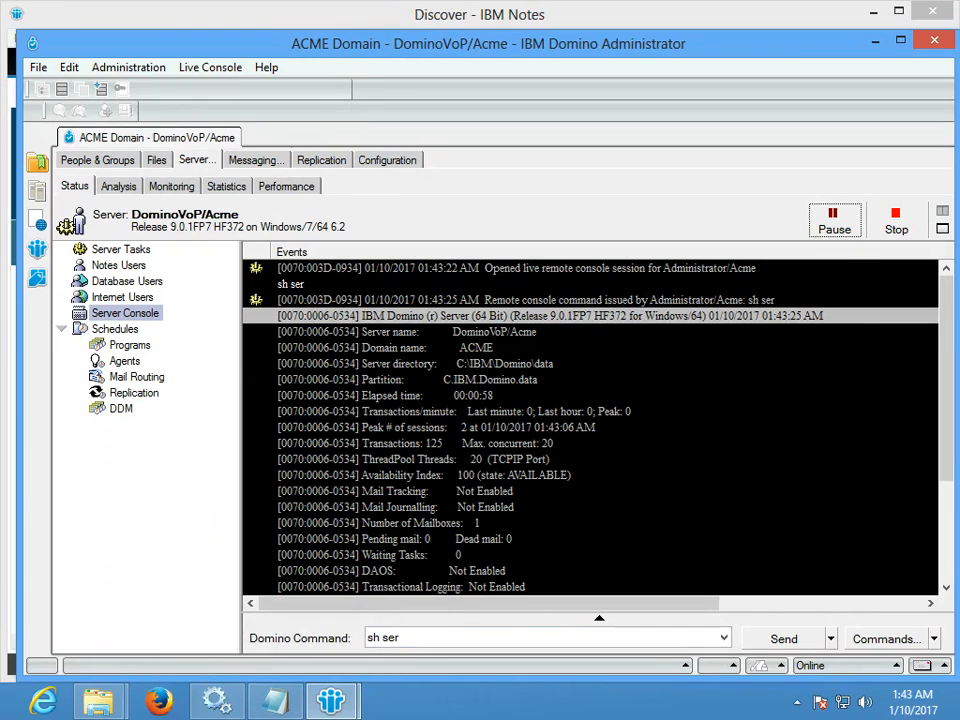
click(97, 160)
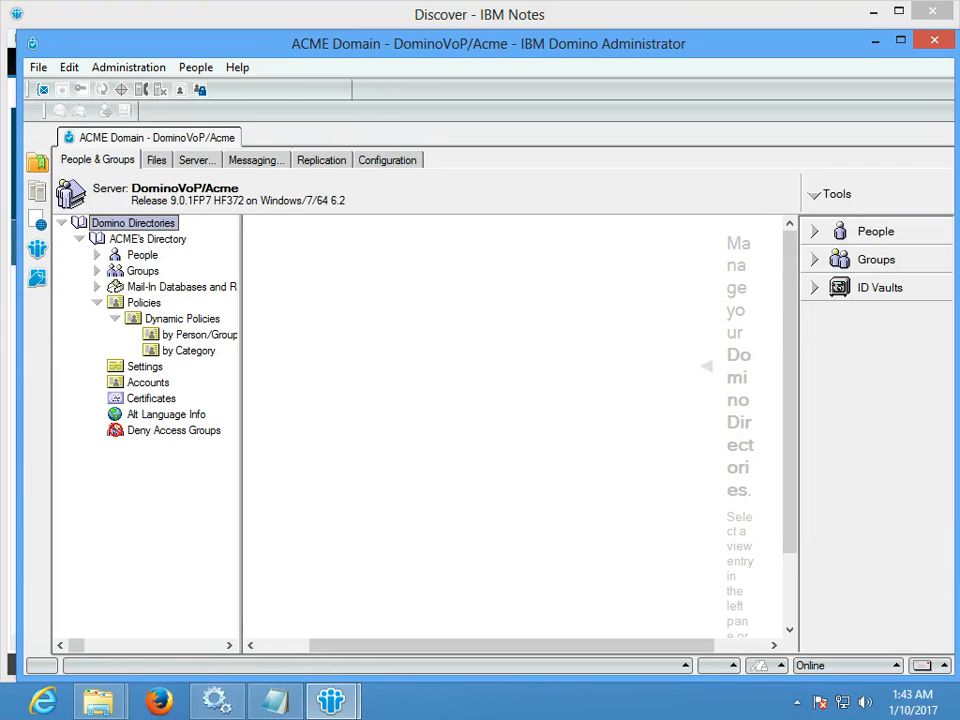
- Open the DominoVoP/Acme server document, review its HTTP protocol settings, and close it
click(387, 160)
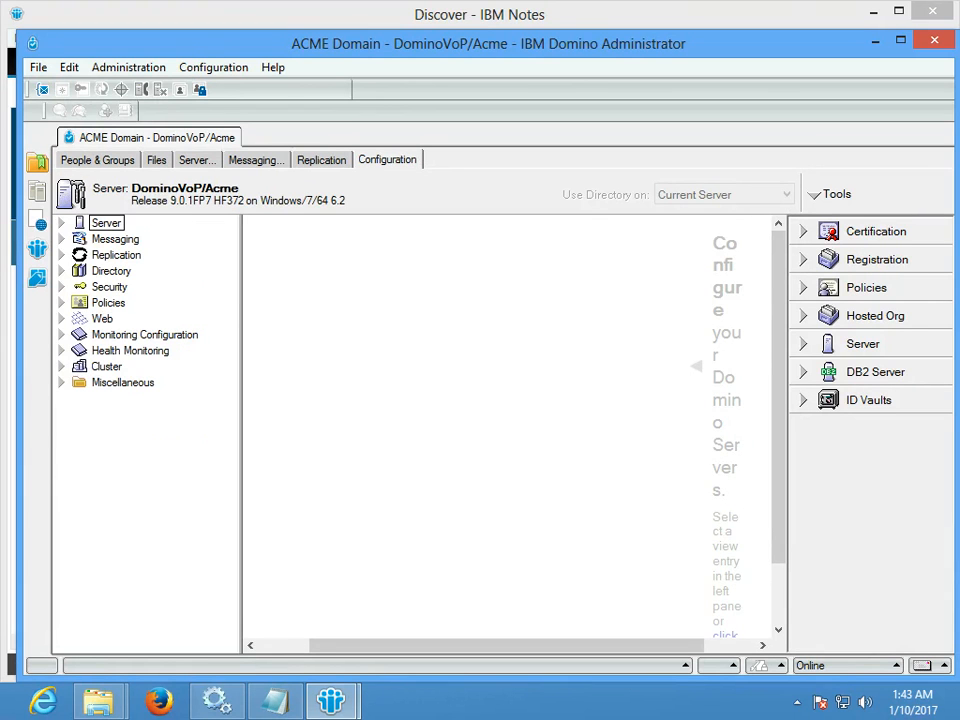
click(62, 223)
click(157, 255)
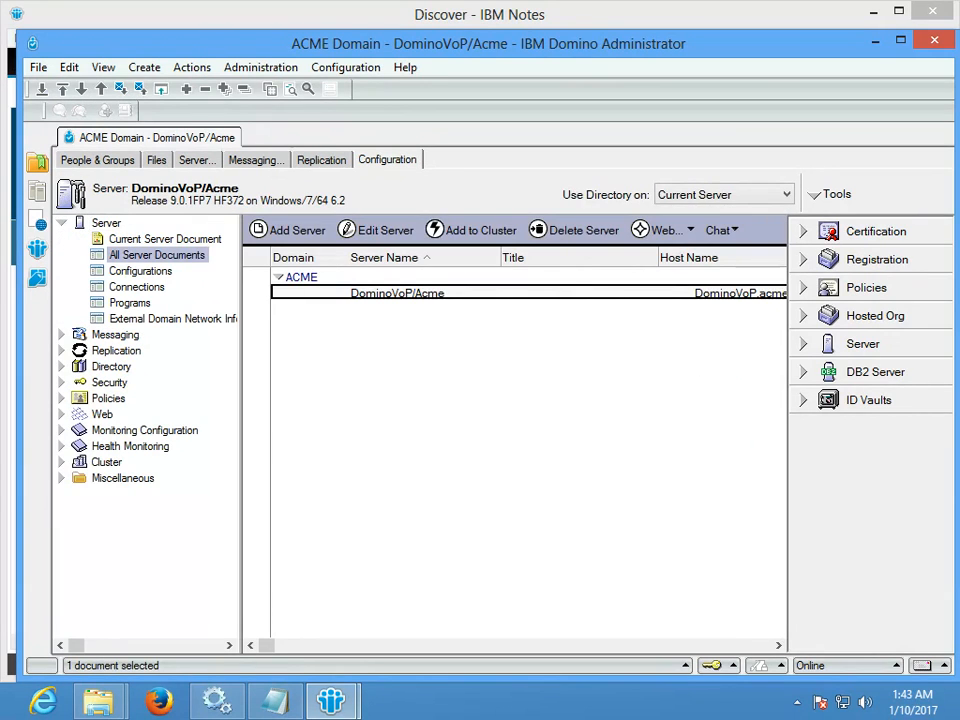
double_click(397, 293)
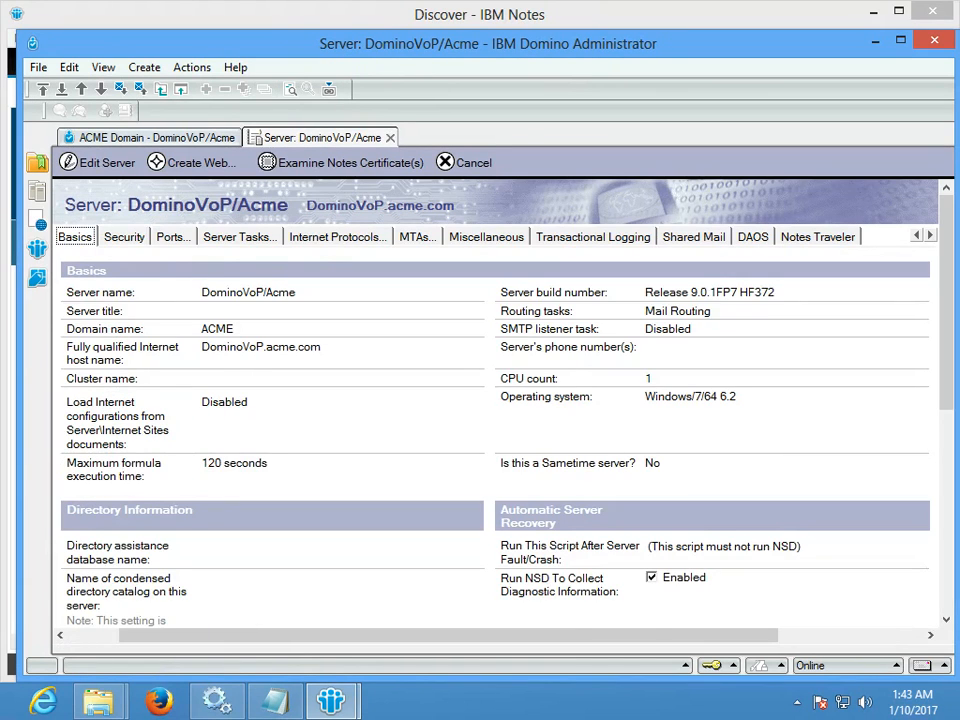
click(316, 240)
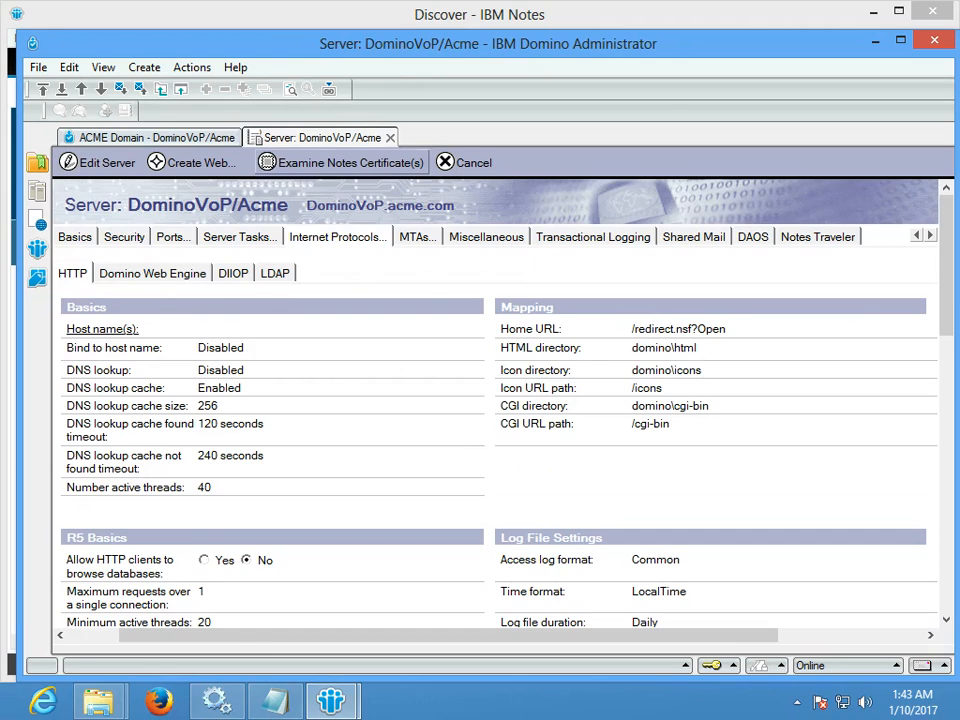
click(390, 138)
click(331, 701)
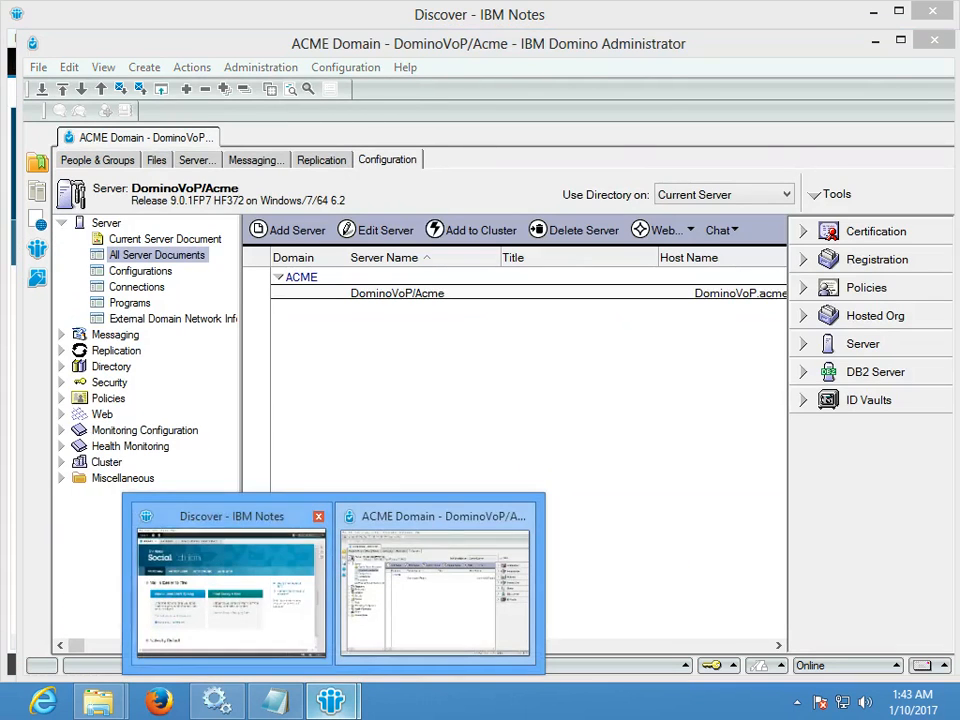
click(231, 590)
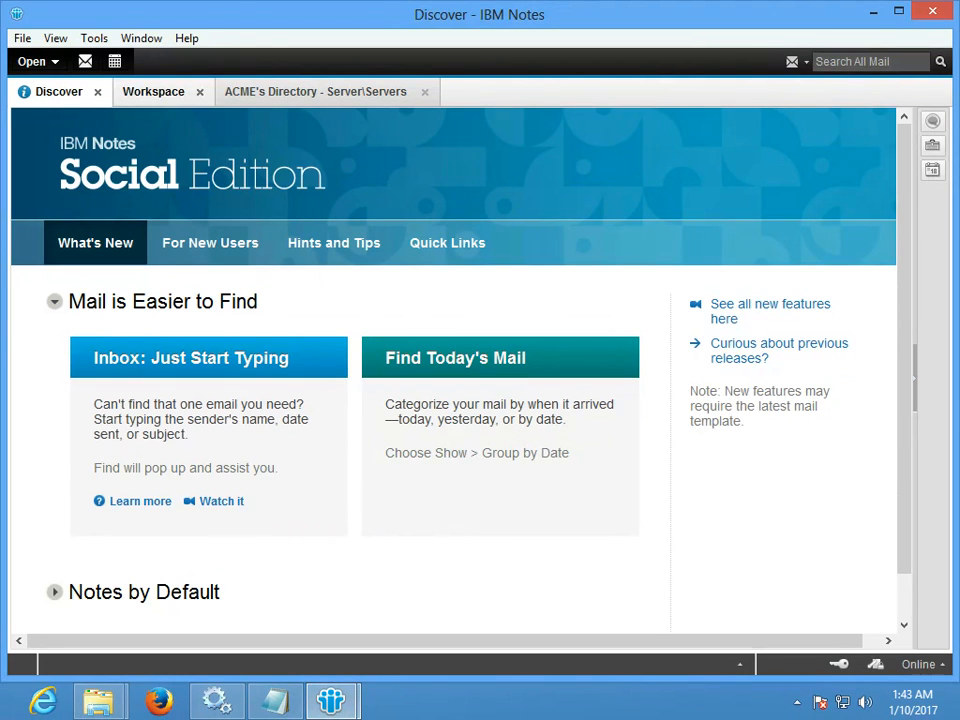
- View and close the Web Redirect database's properties on the Workspace
click(154, 92)
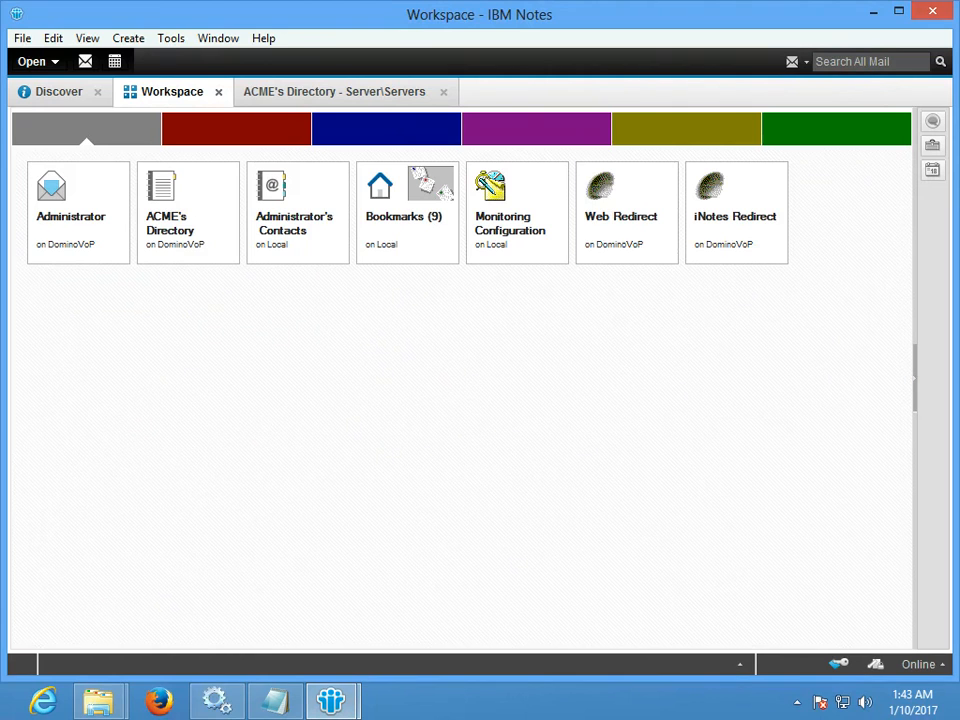
right_click(605, 204)
mouse_move(665, 302)
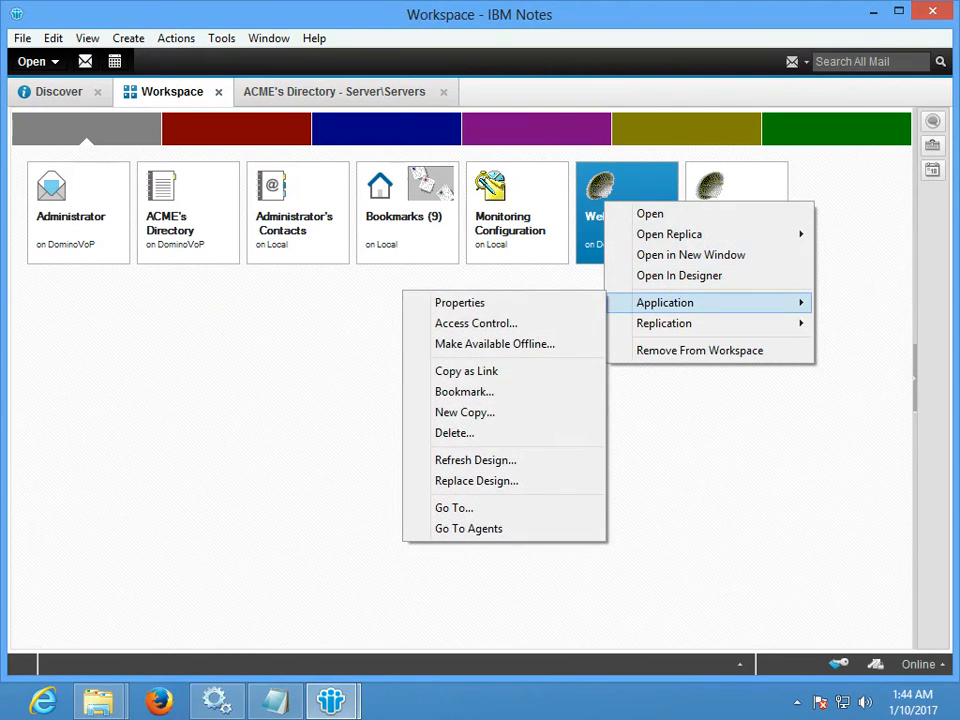
click(460, 302)
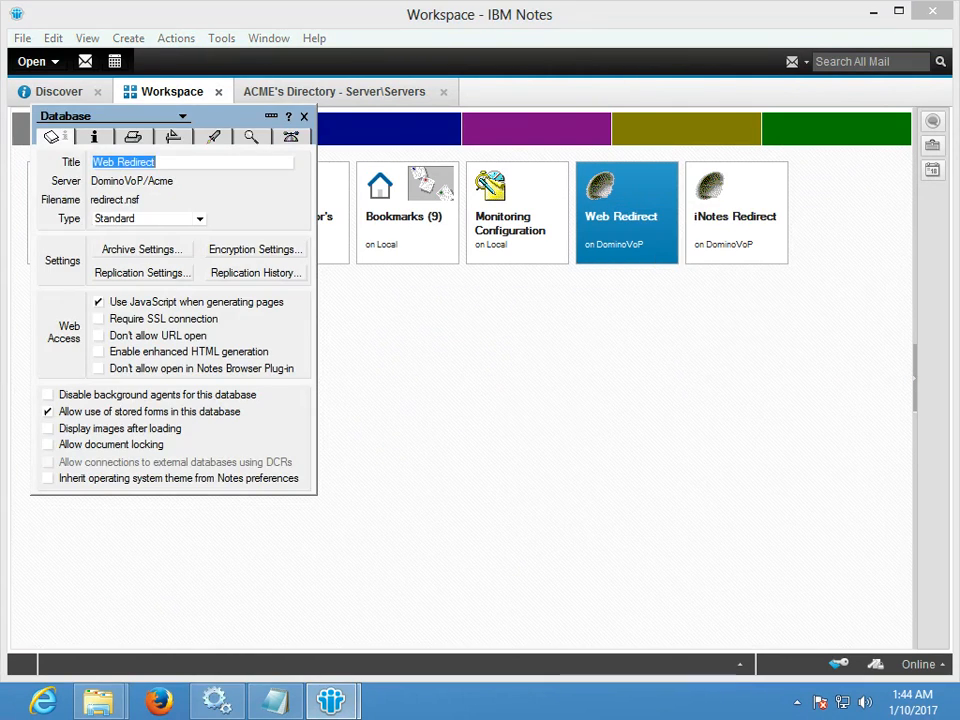
click(305, 117)
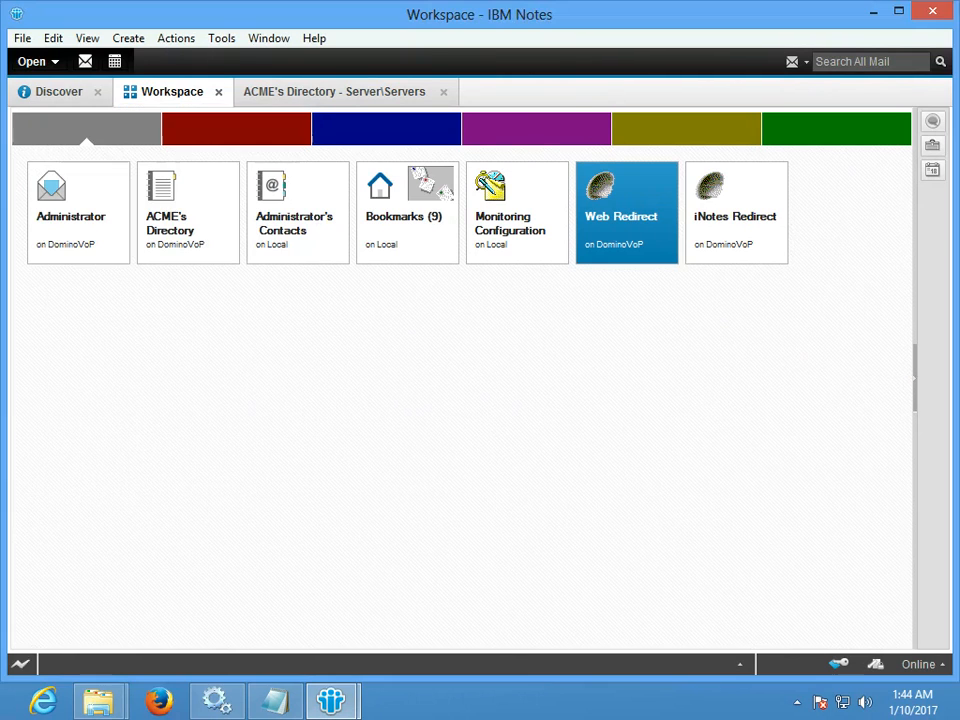
- Replace the Web Redirect design with IBM iNotes Redirect (iwaredir.ntf) from DominoVoP/Acme, in English
right_click(602, 233)
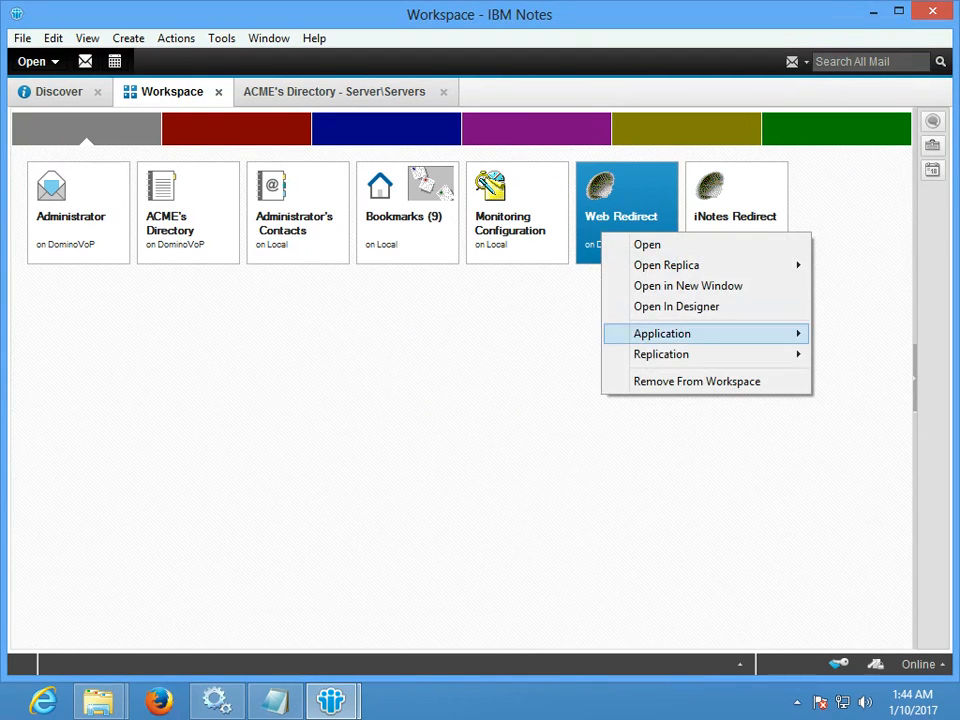
mouse_move(662, 333)
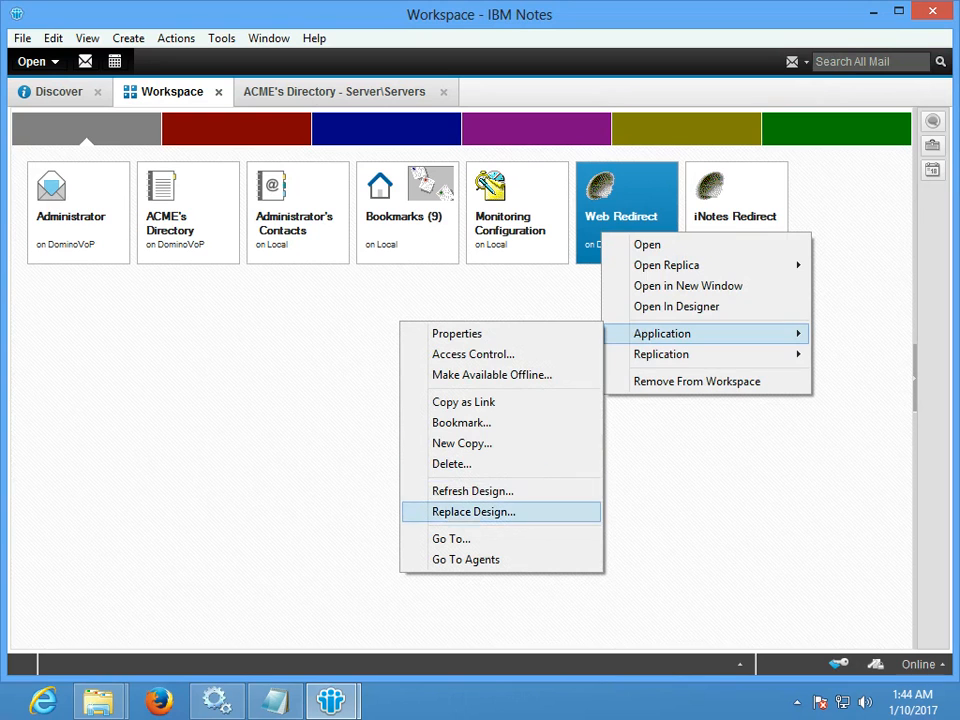
click(474, 512)
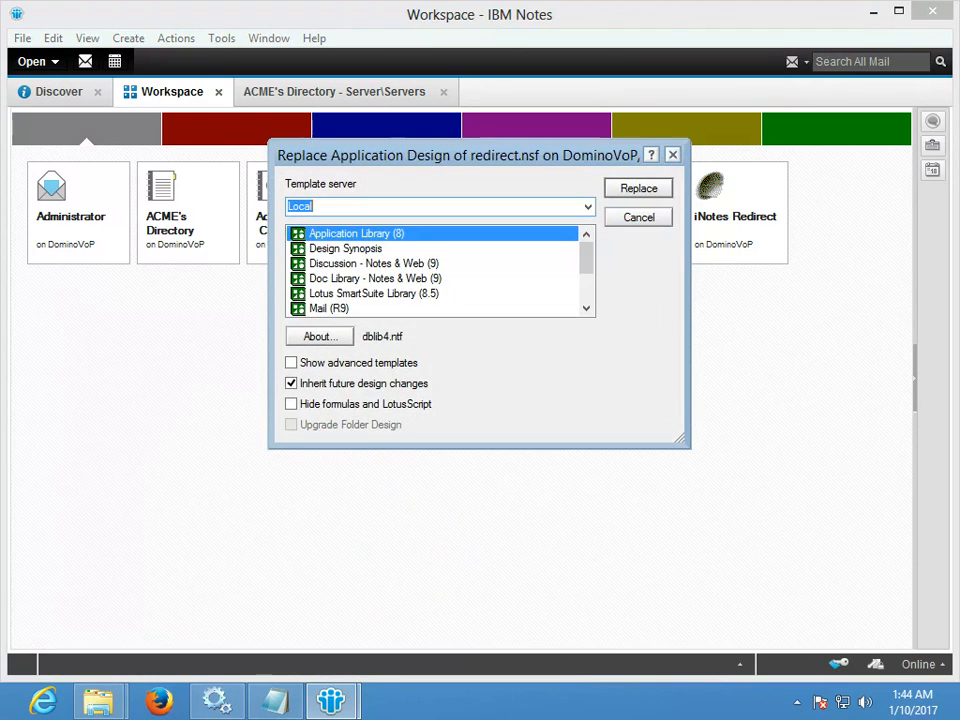
click(588, 207)
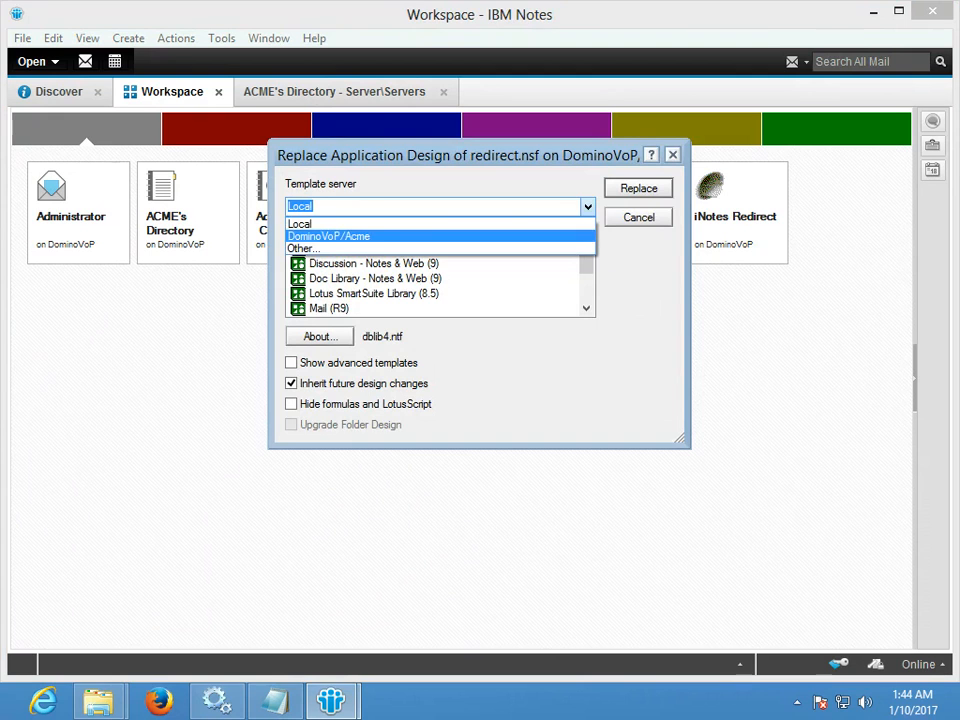
click(340, 237)
click(291, 363)
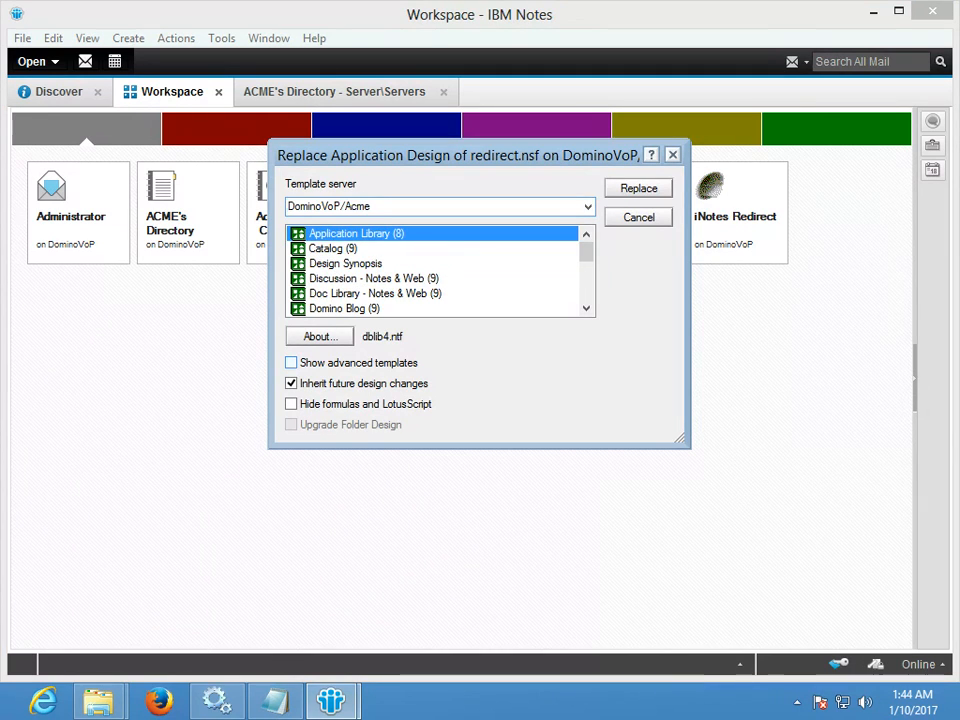
click(339, 279)
text(ino)
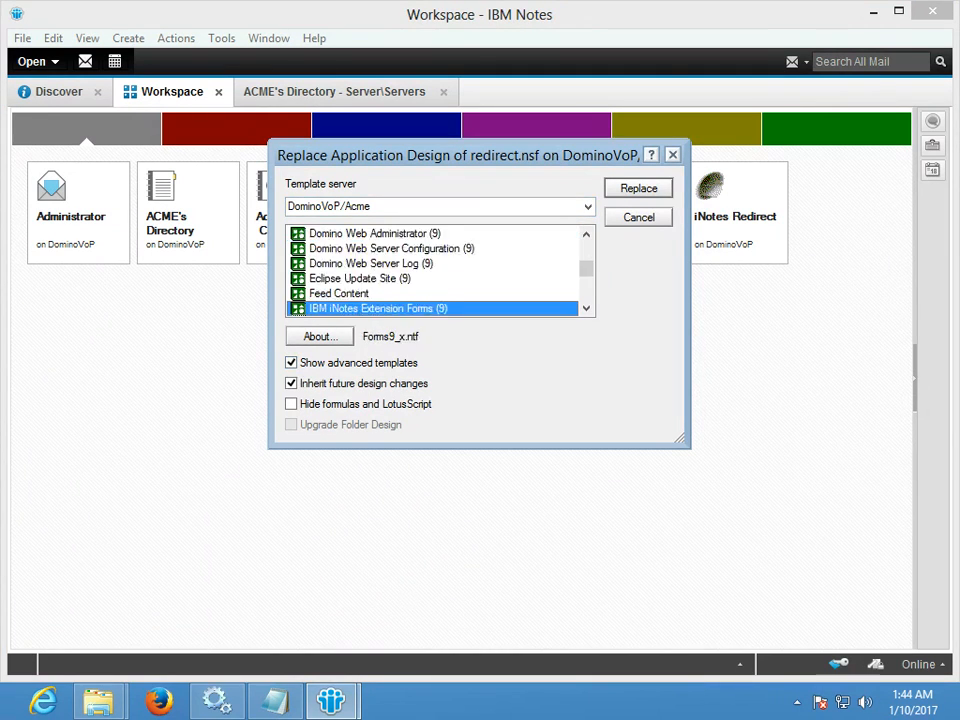
text(i)
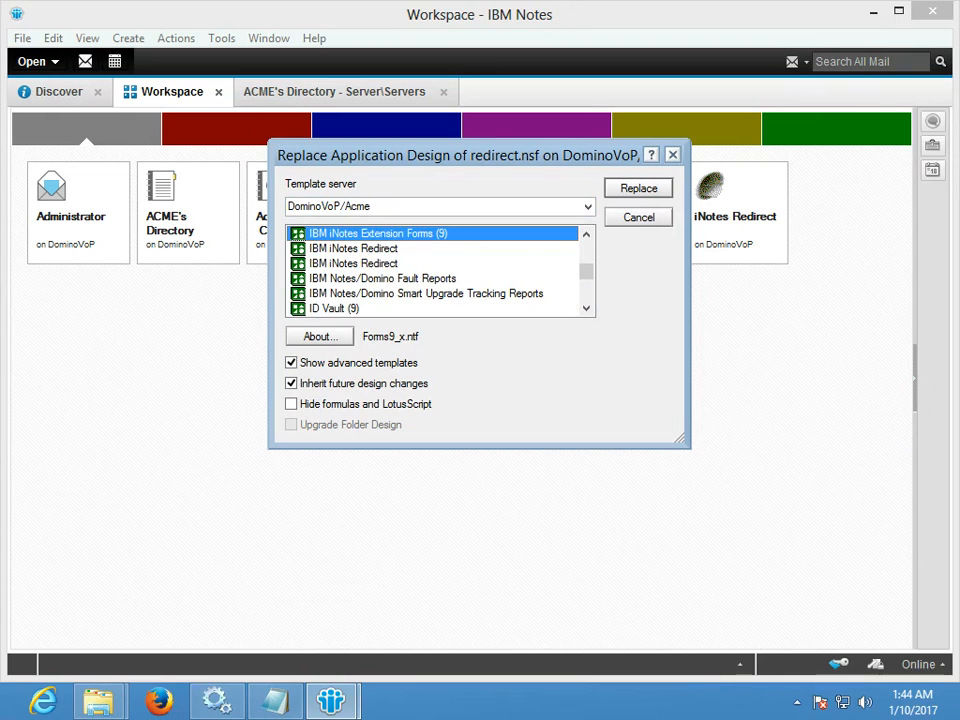
click(353, 263)
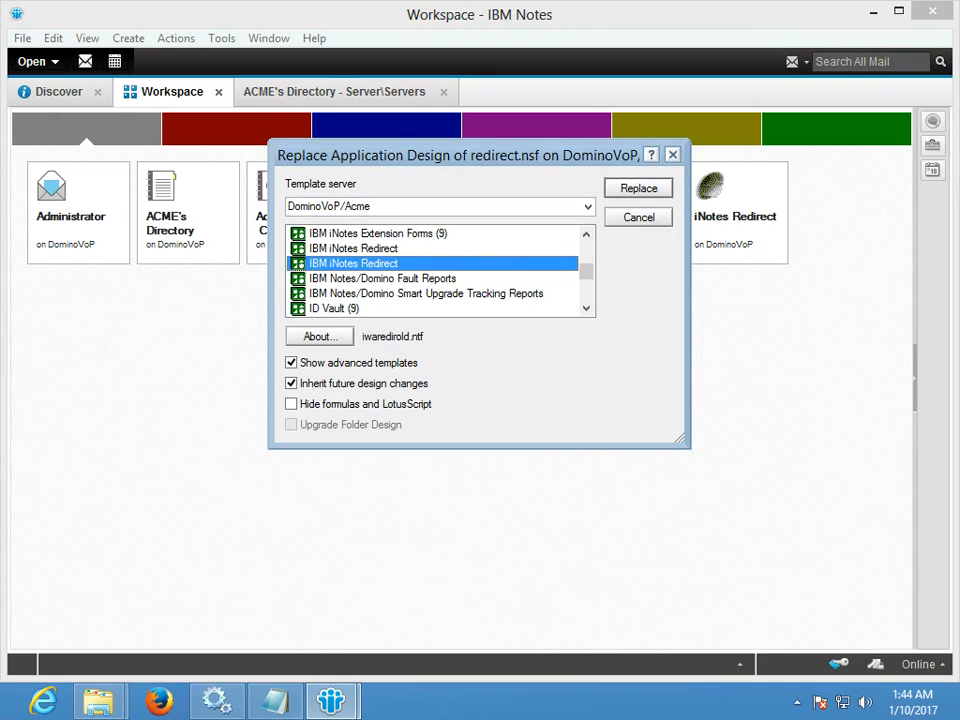
click(353, 248)
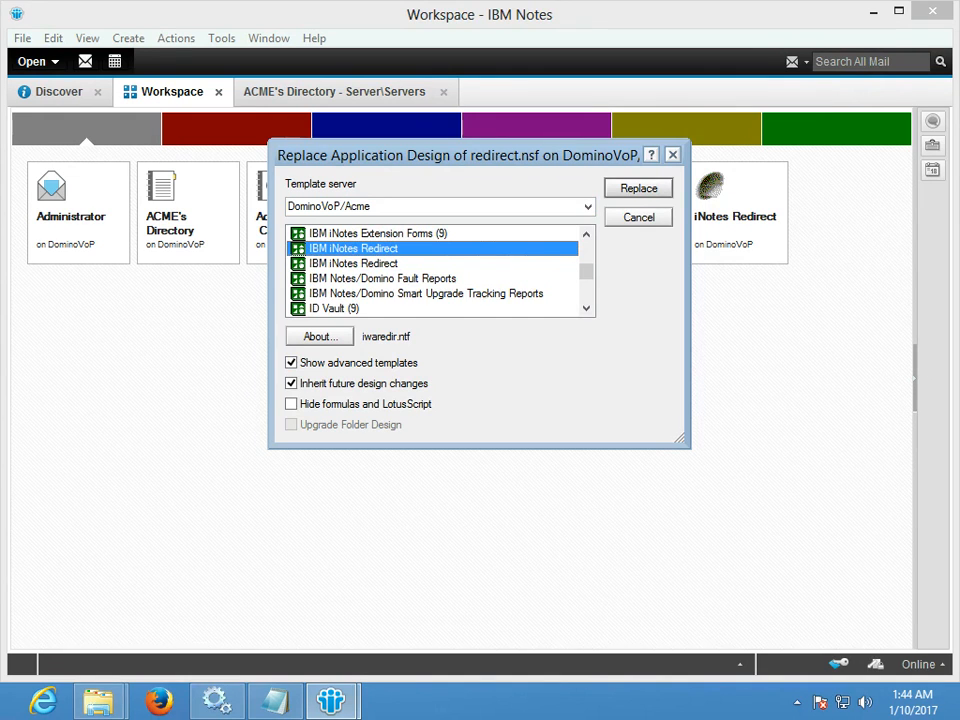
click(638, 188)
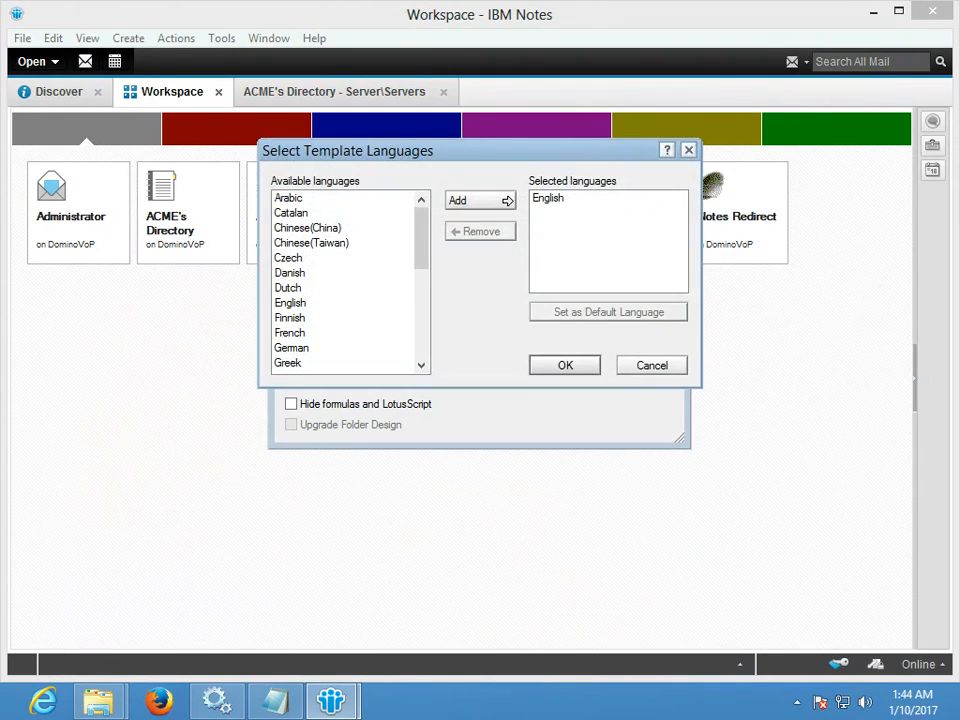
click(565, 366)
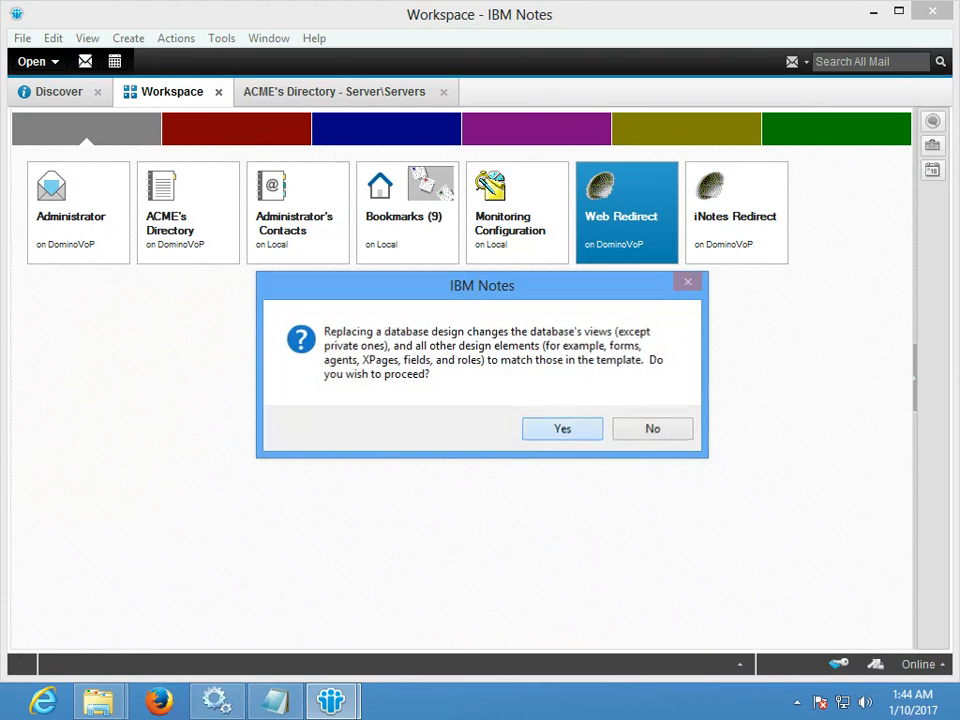
key(Return)
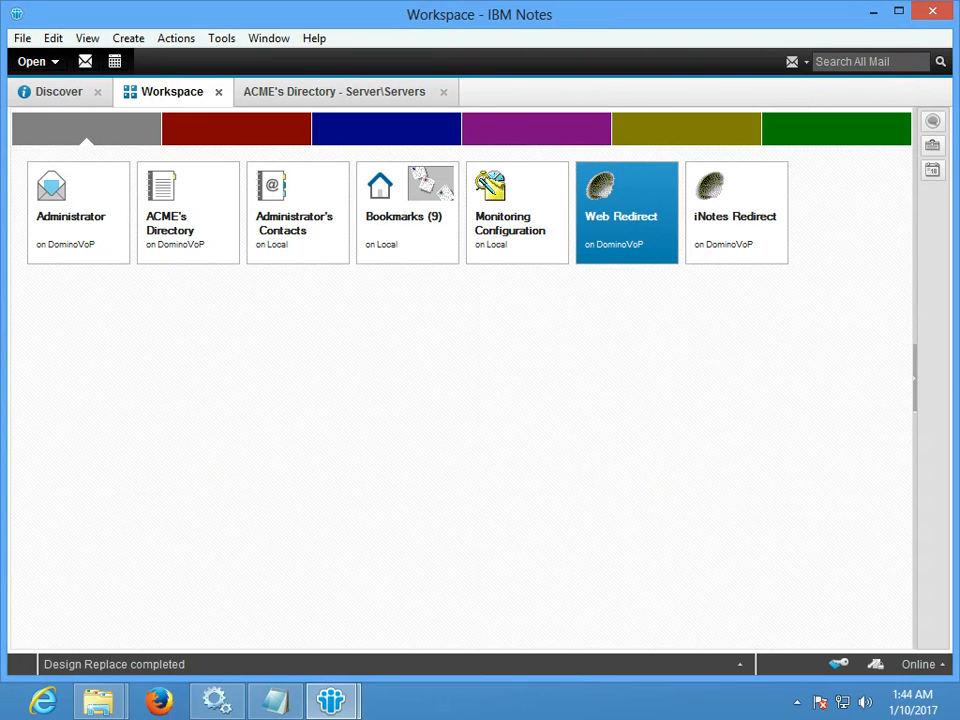
- Review the replace-design instructions in the Notepad setup notes
click(275, 702)
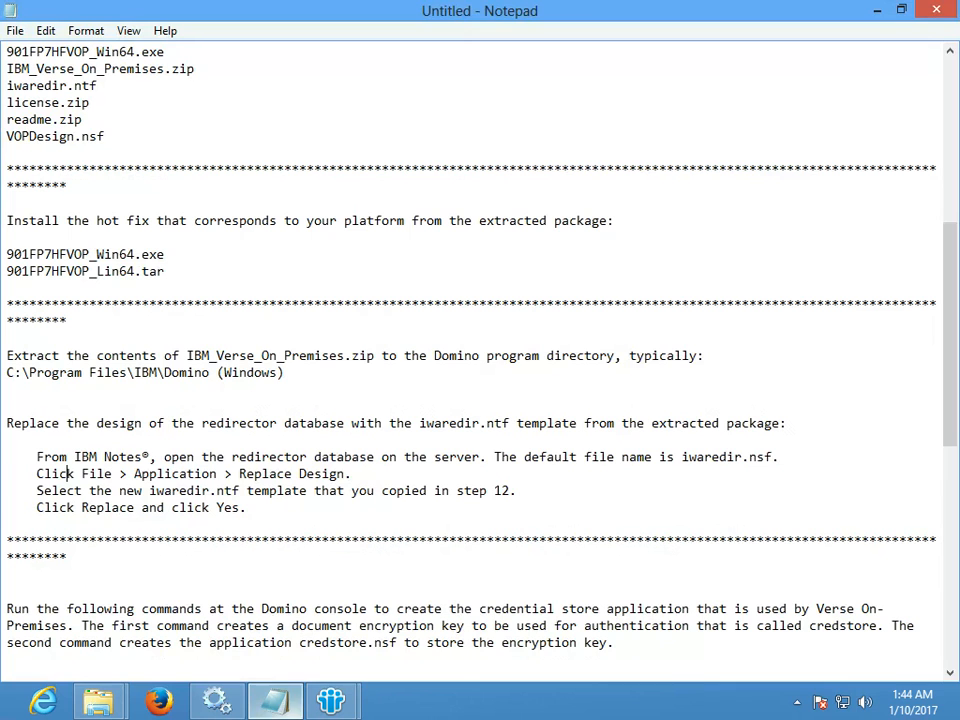
drag(13, 423, 246, 507)
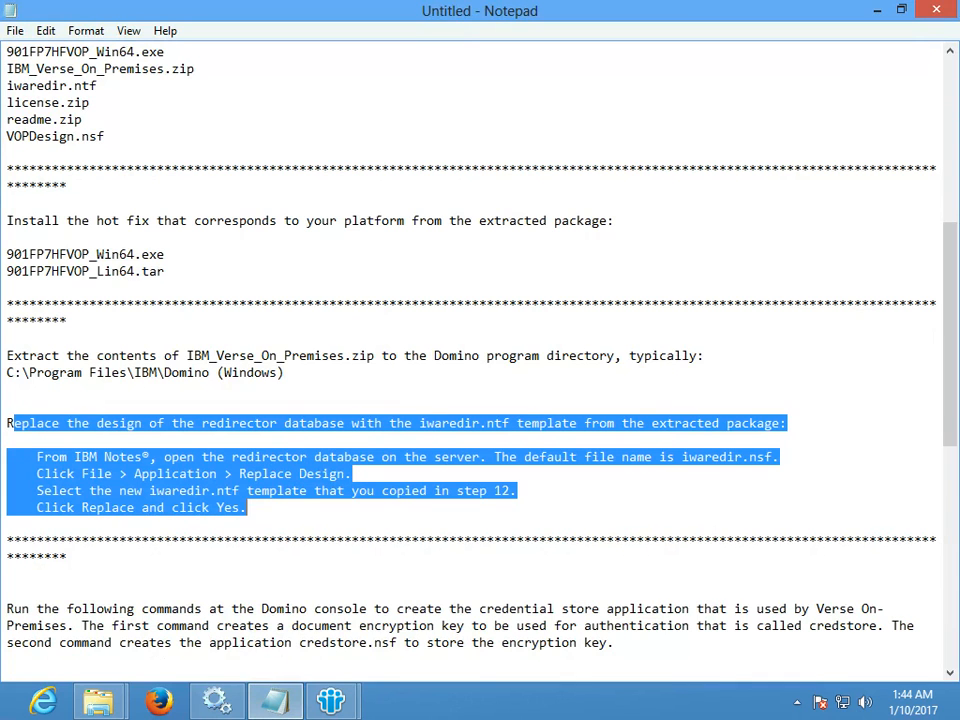
click(250, 507)
scroll(250, 507, down, 1)
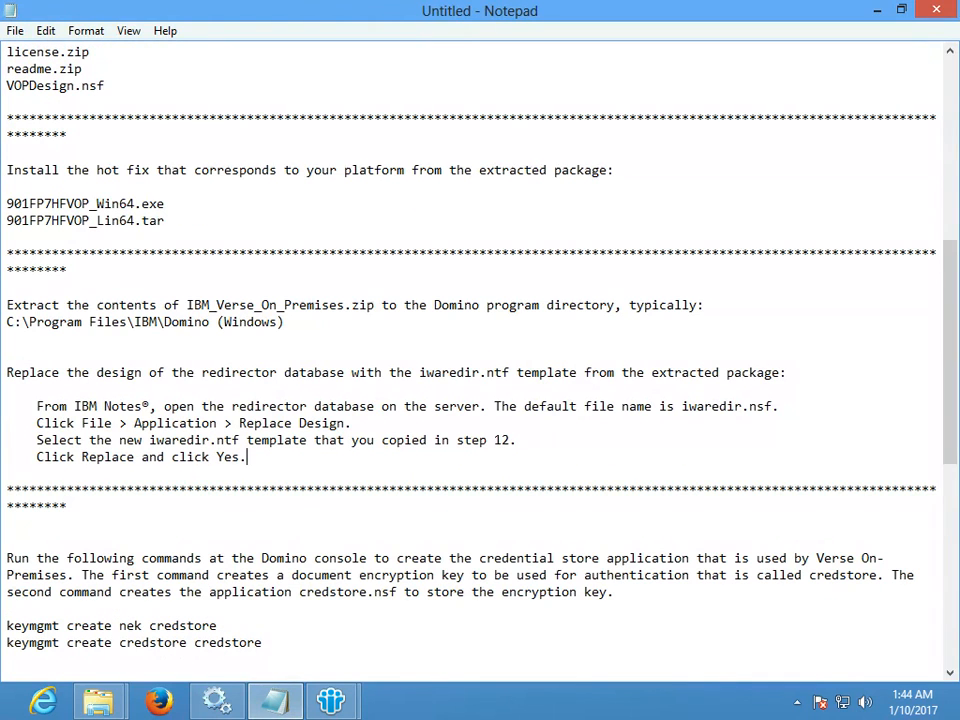
- Run 'keymgmt create nek credstore' in the live server console to create the NEK
drag(217, 625, 6, 626)
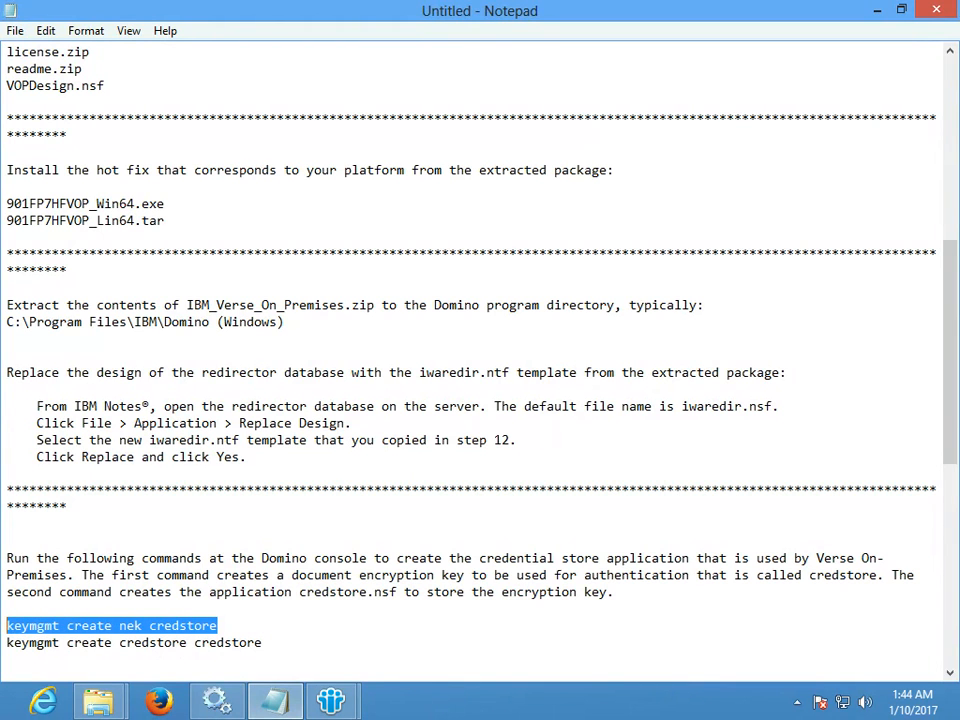
click(331, 701)
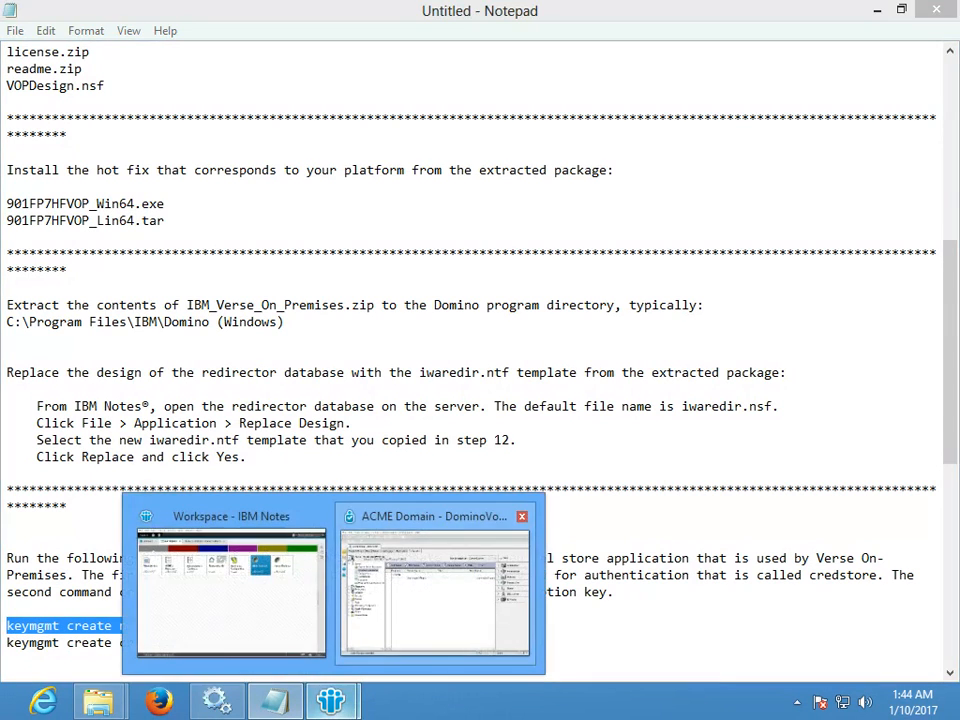
click(435, 590)
click(196, 160)
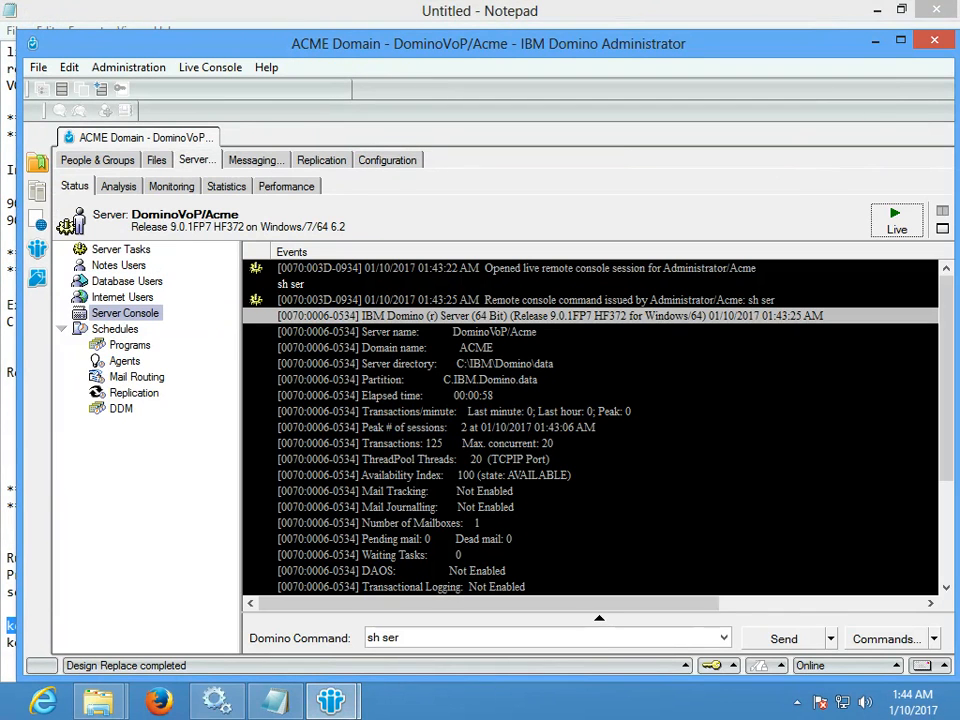
click(896, 220)
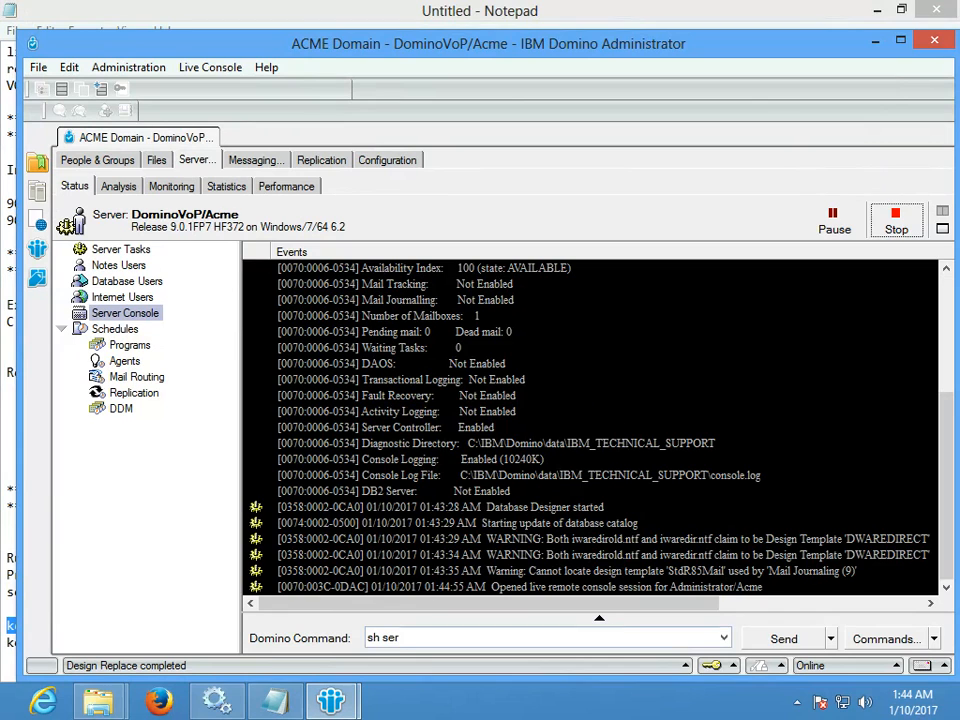
click(440, 638)
key(Down)
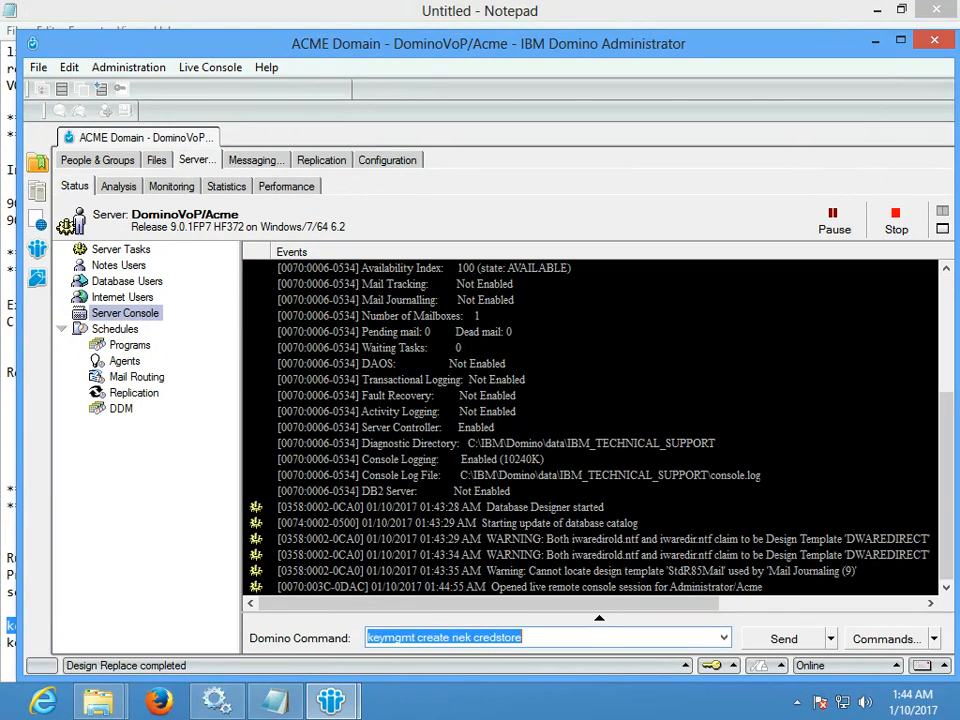
key(Return)
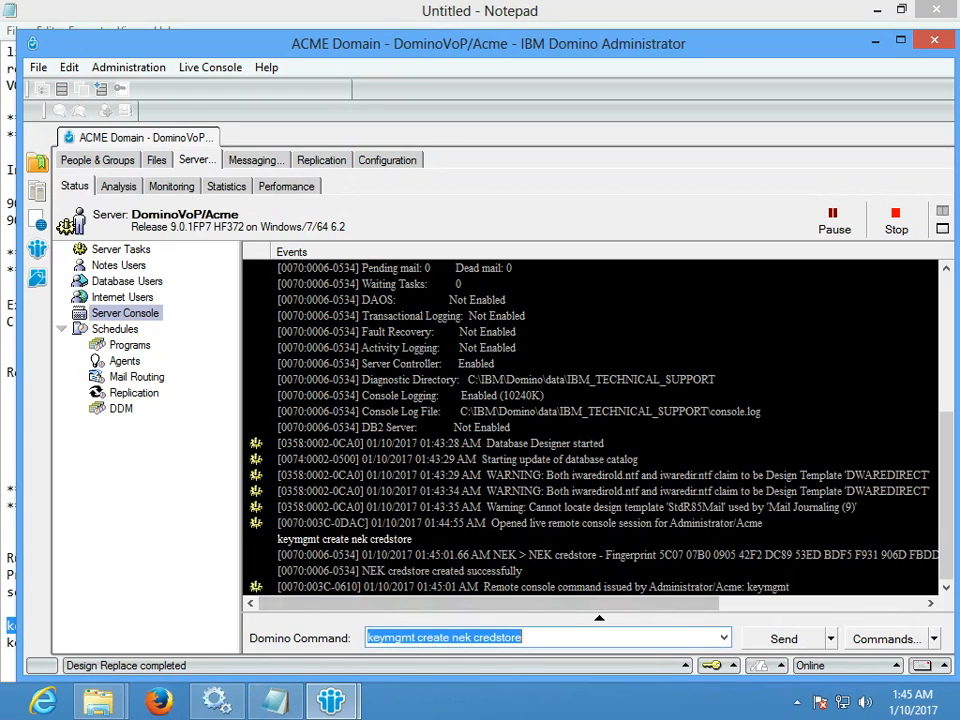
- Confirm the console reports the NEK credstore created successfully, then select the next keymgmt command in the notes
click(590, 587)
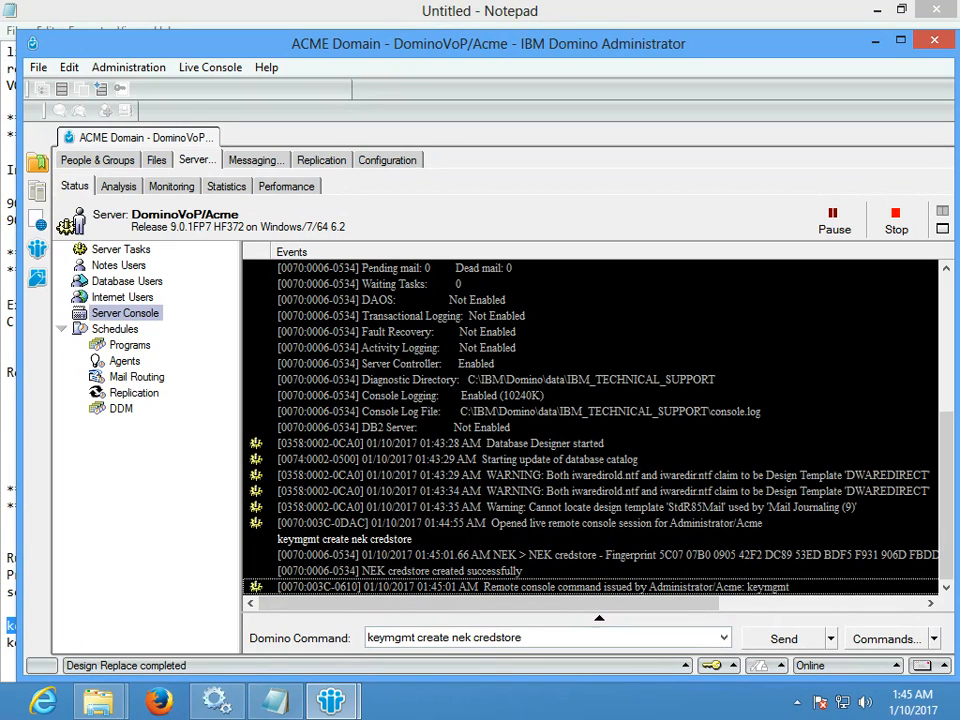
click(834, 220)
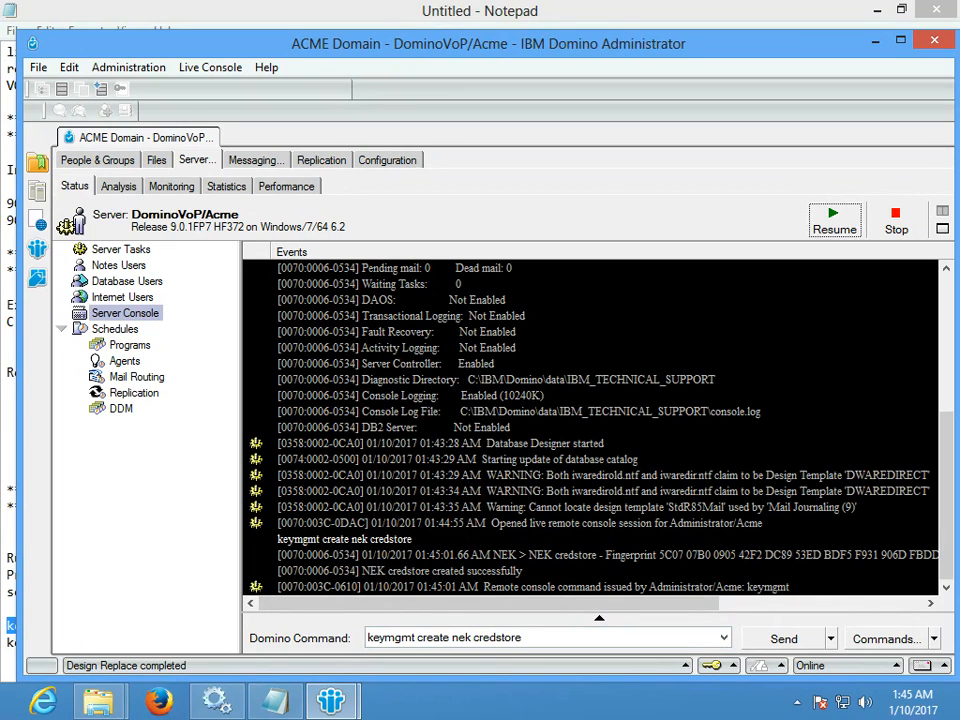
click(460, 571)
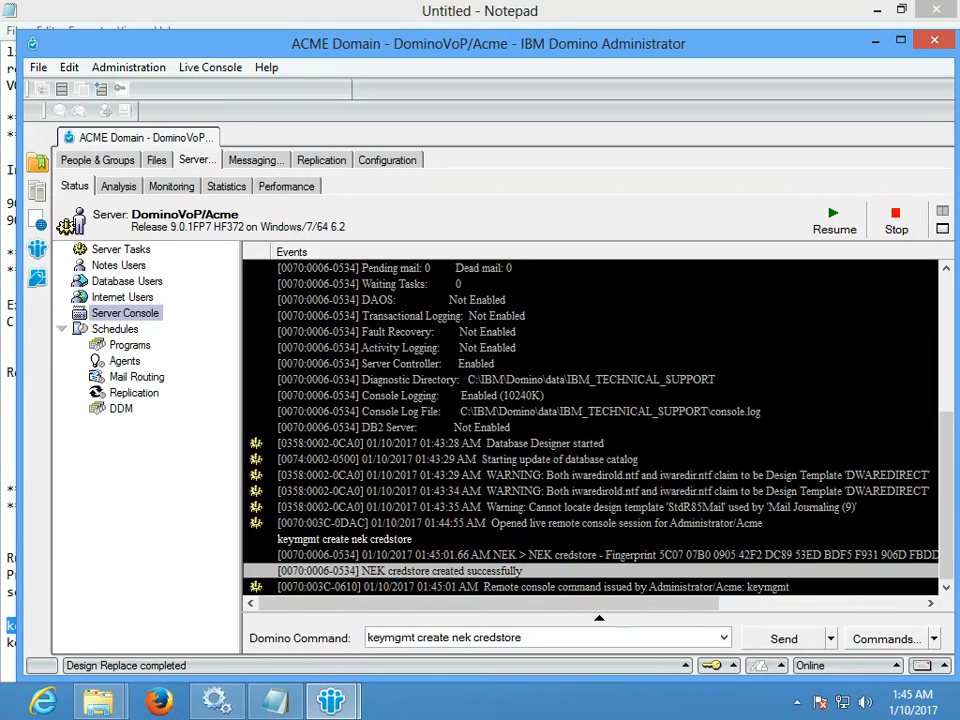
click(834, 220)
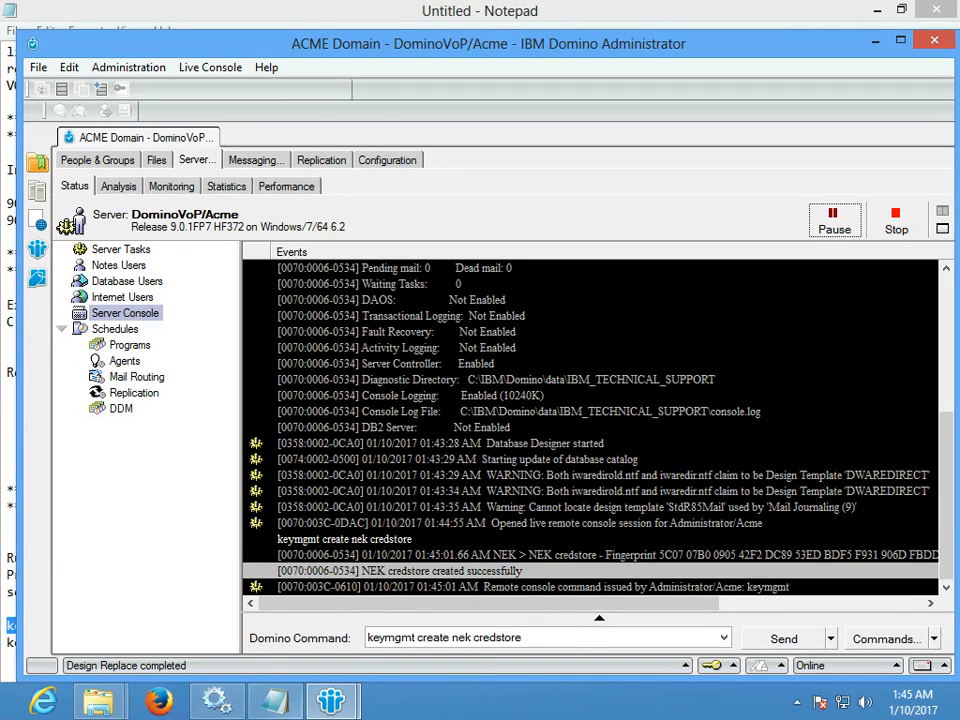
click(275, 700)
drag(262, 642, 7, 642)
key(ctrl+c)
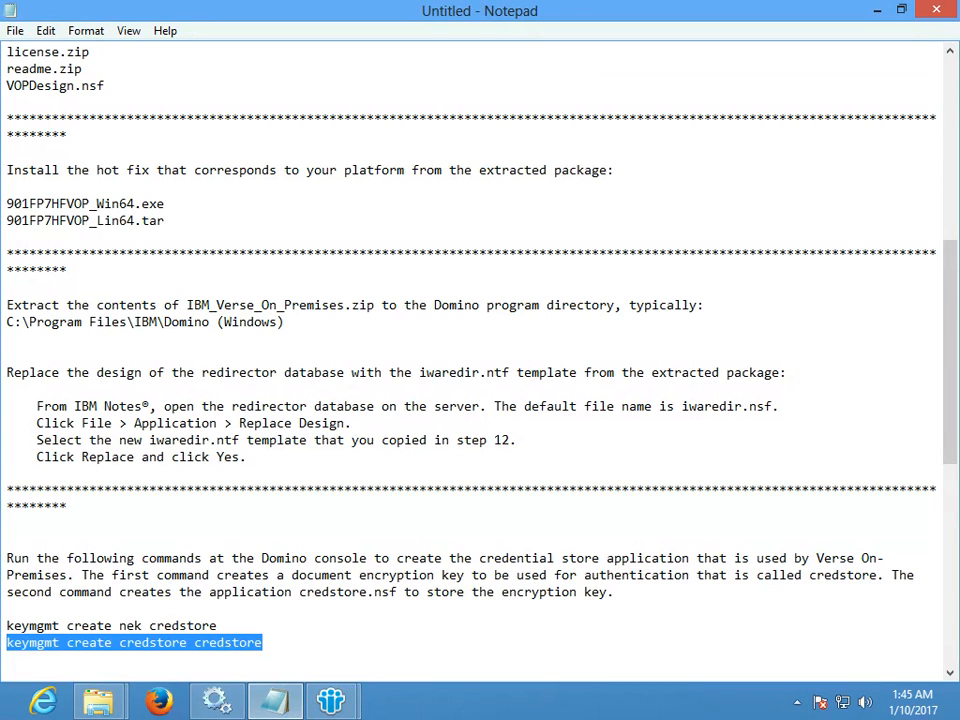
- Run 'keymgmt create credstore credstore' in the console to create IBM_CredStore\credstore.nsf
click(331, 700)
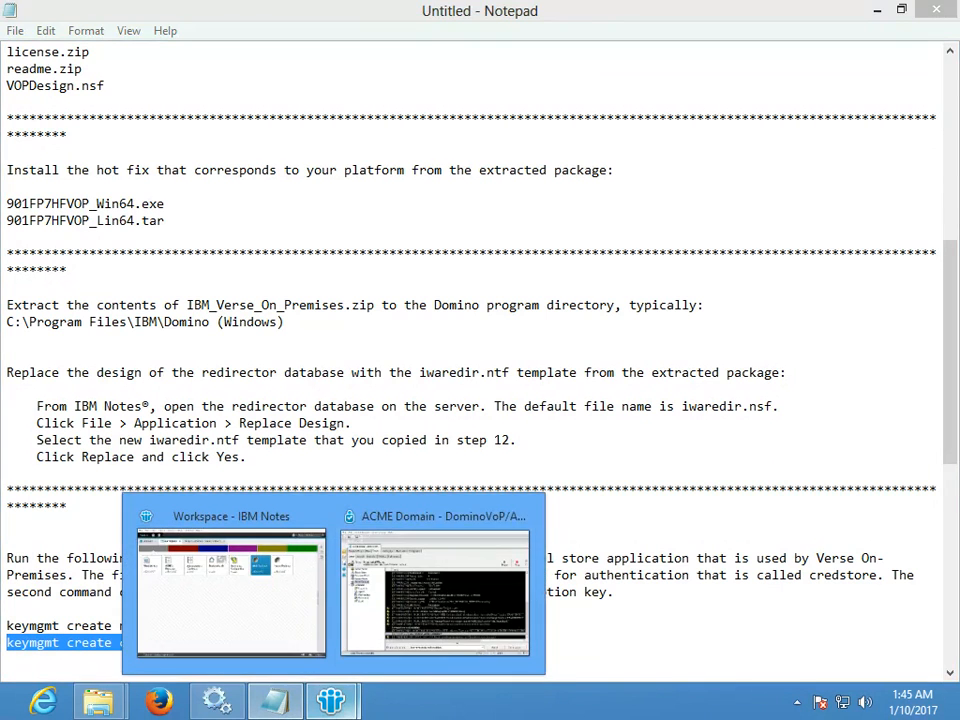
click(433, 590)
drag(524, 638, 367, 638)
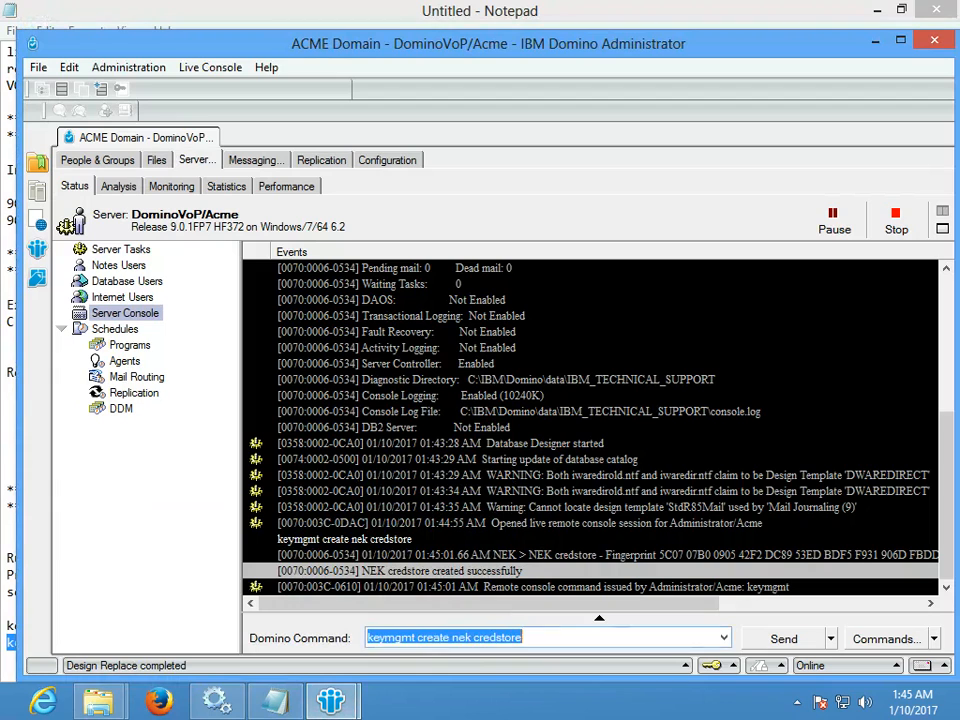
key(ctrl+v)
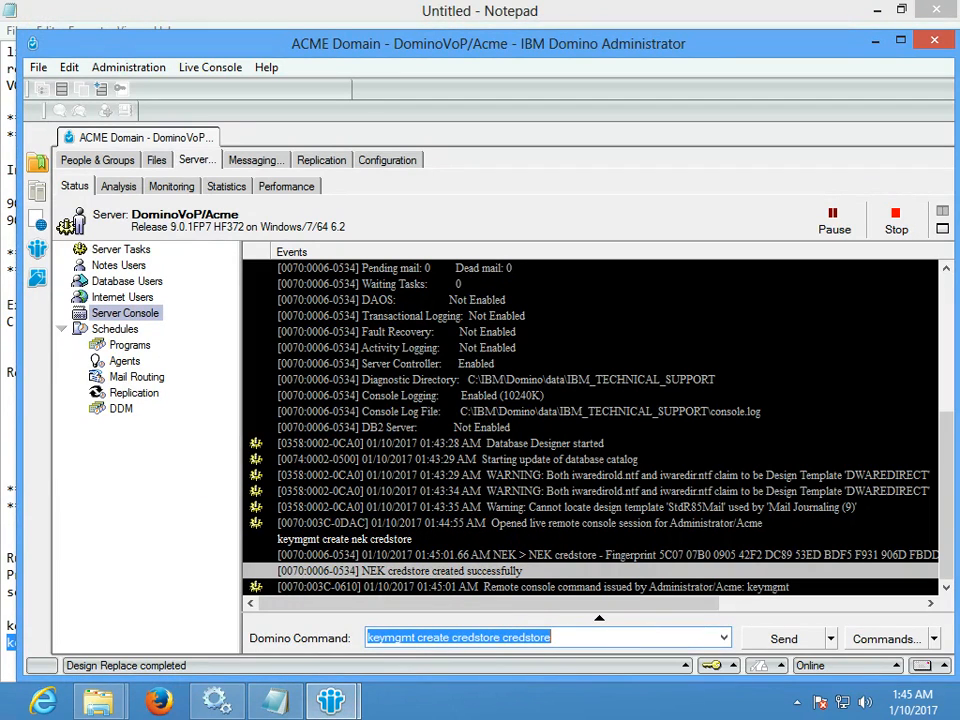
key(Return)
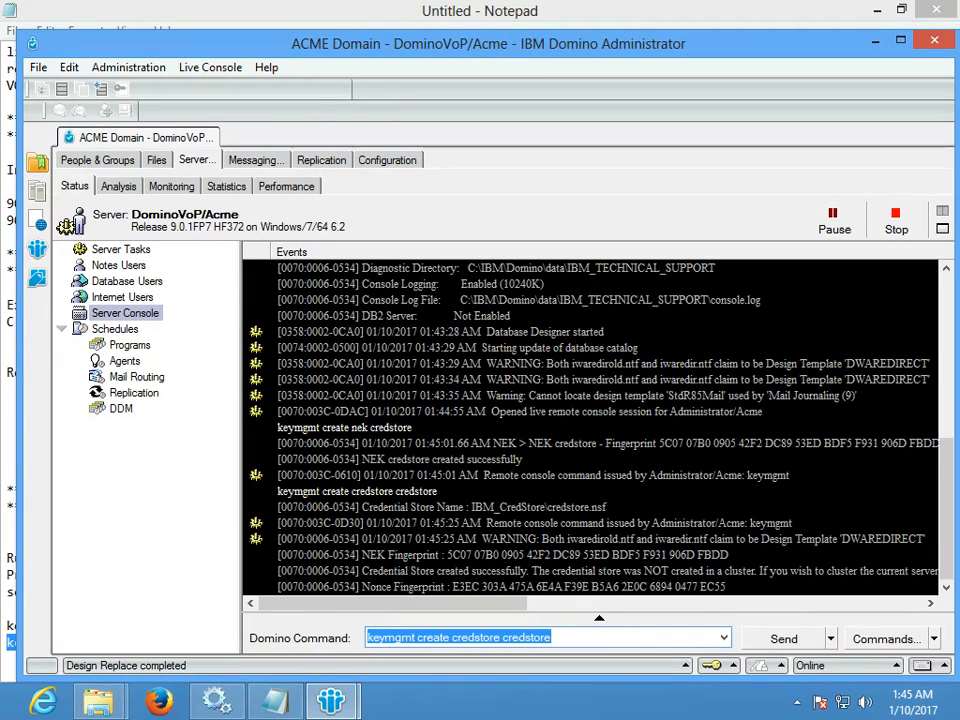
mouse_move(98, 700)
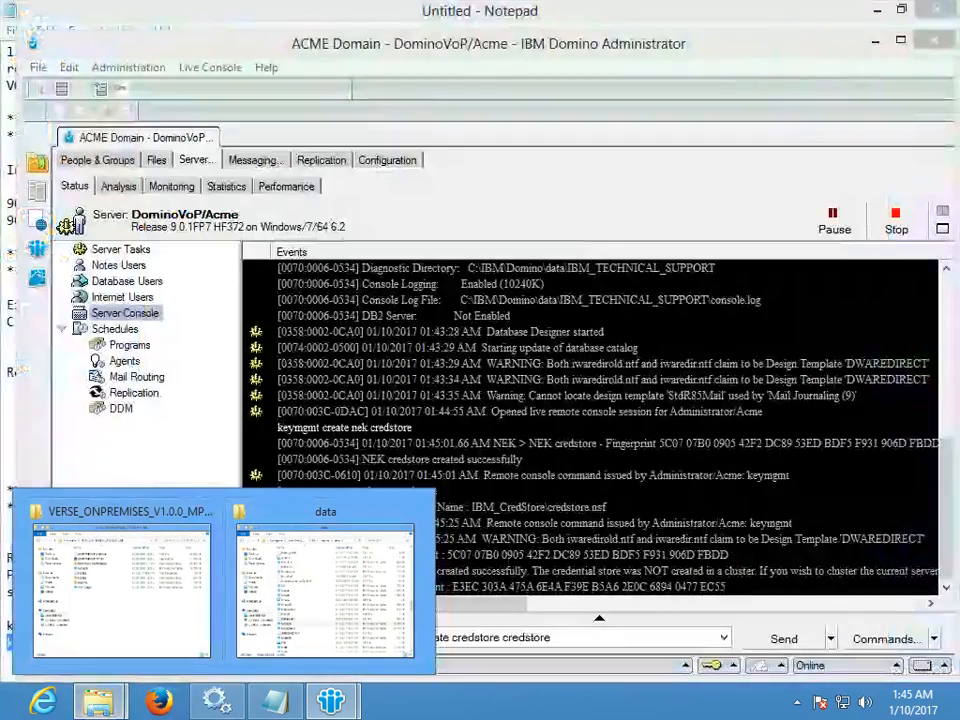
- Review the five Verse view names under 'Prepare mail files' in Notepad, then switch to the IBM Notes workspace
click(275, 700)
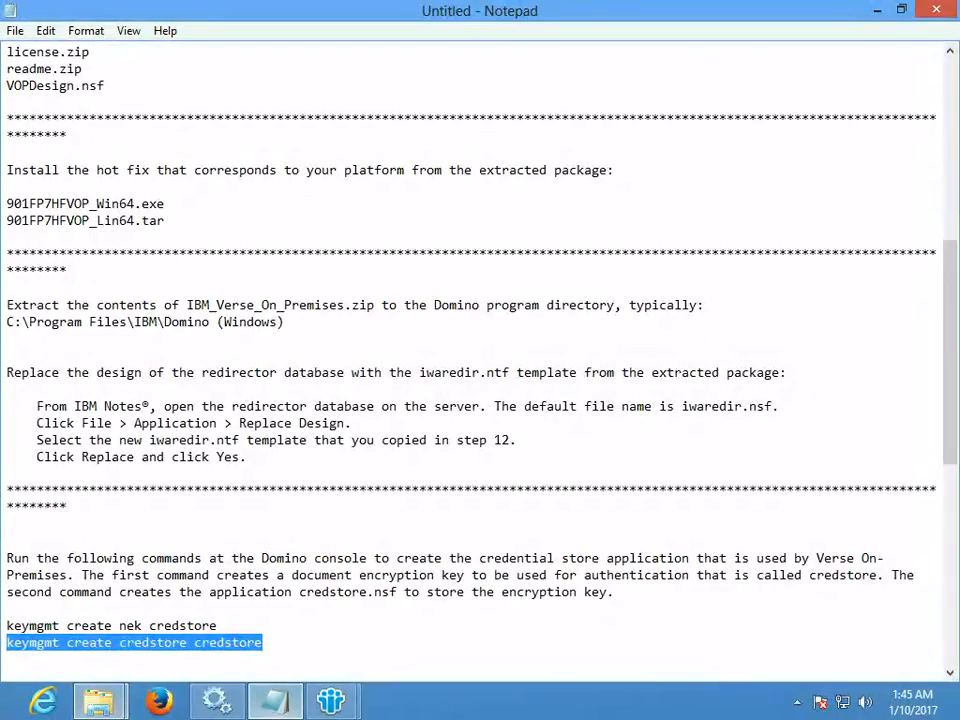
scroll(480, 360, down, 9)
scroll(480, 360, down, 3)
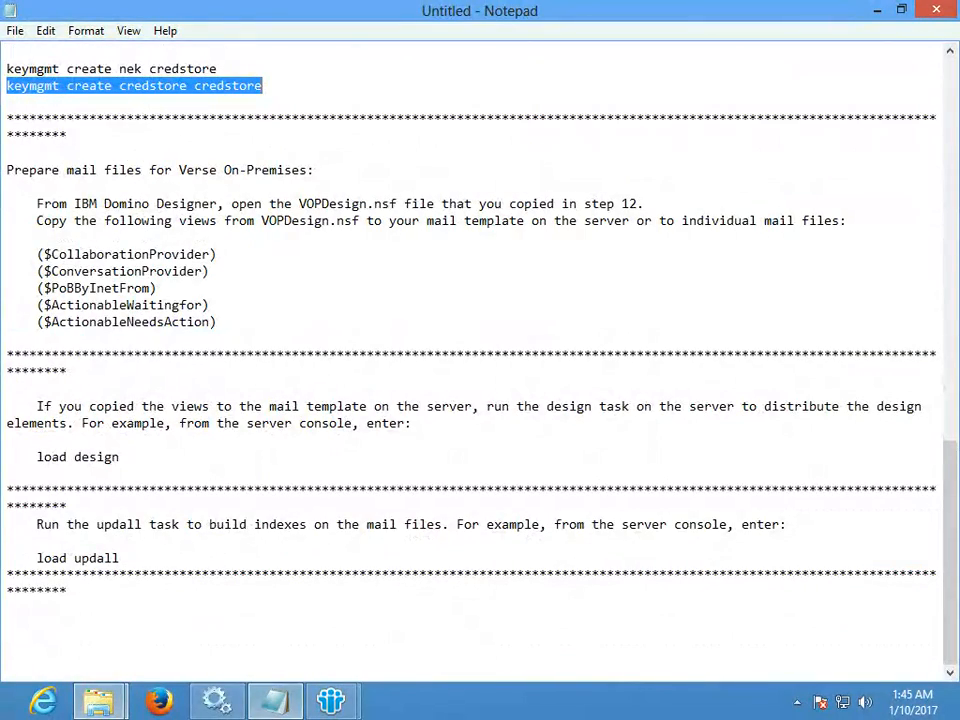
drag(37, 254, 217, 321)
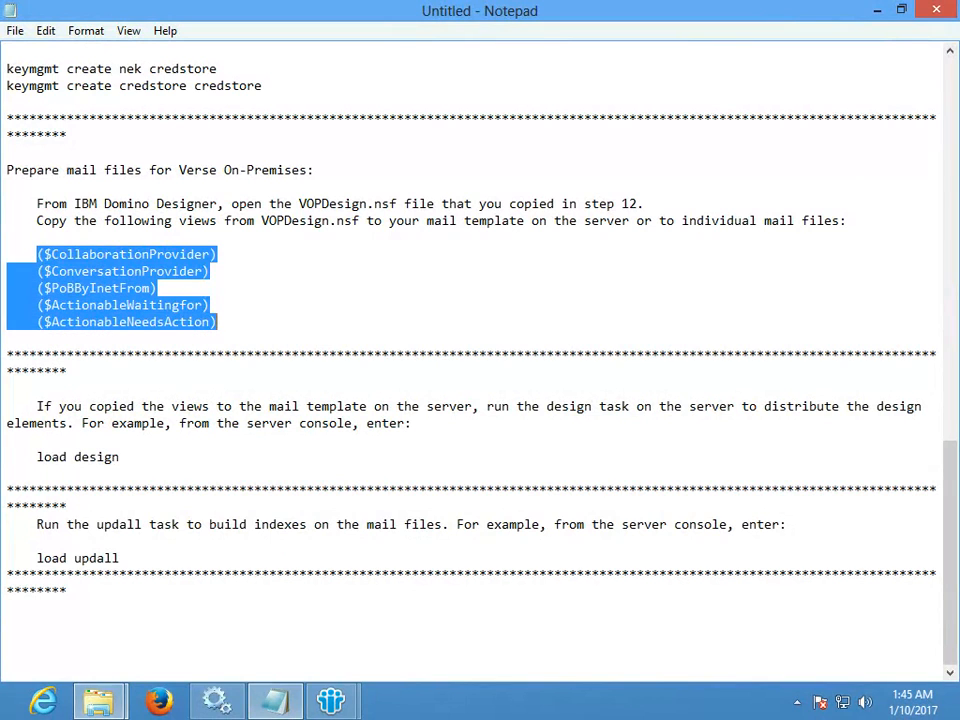
click(218, 322)
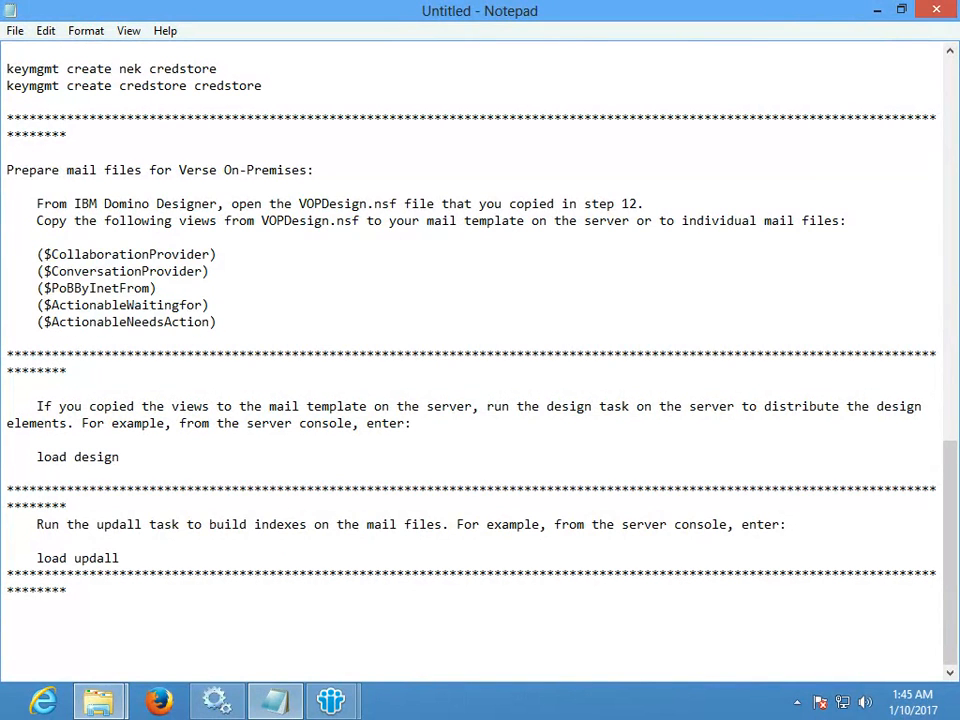
mouse_move(331, 700)
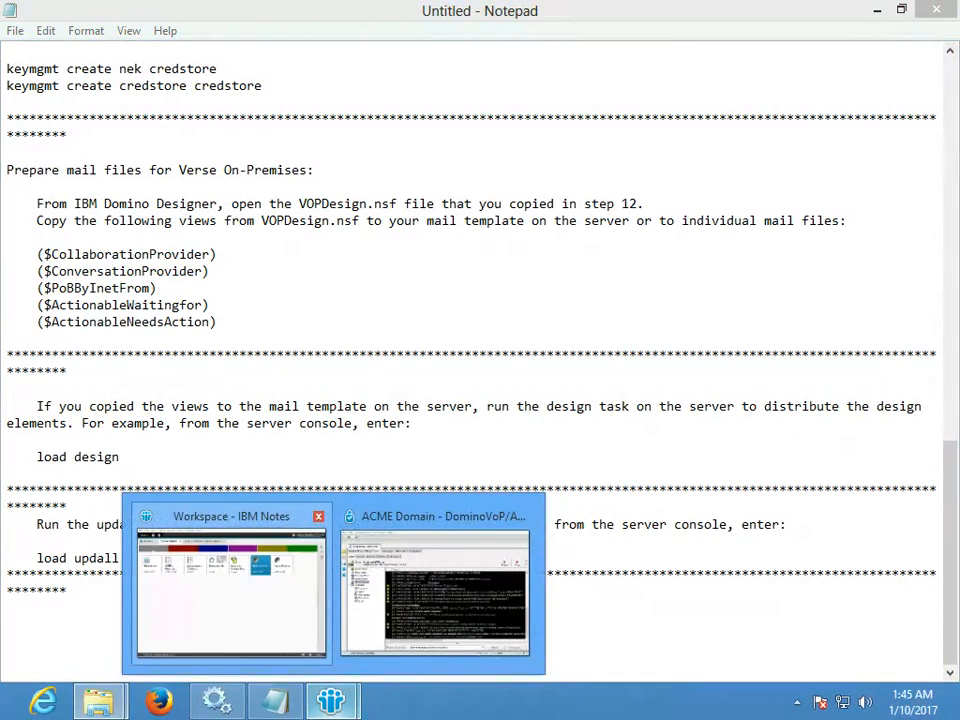
click(231, 590)
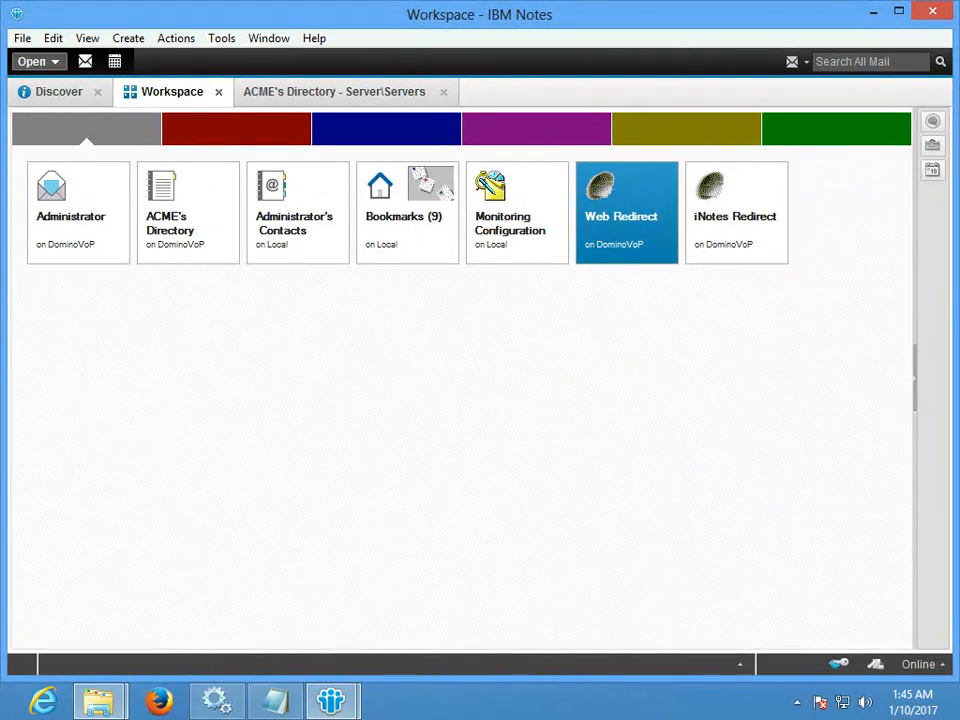
- Launch Domino Designer and bring up its Open Application dialog
click(38, 61)
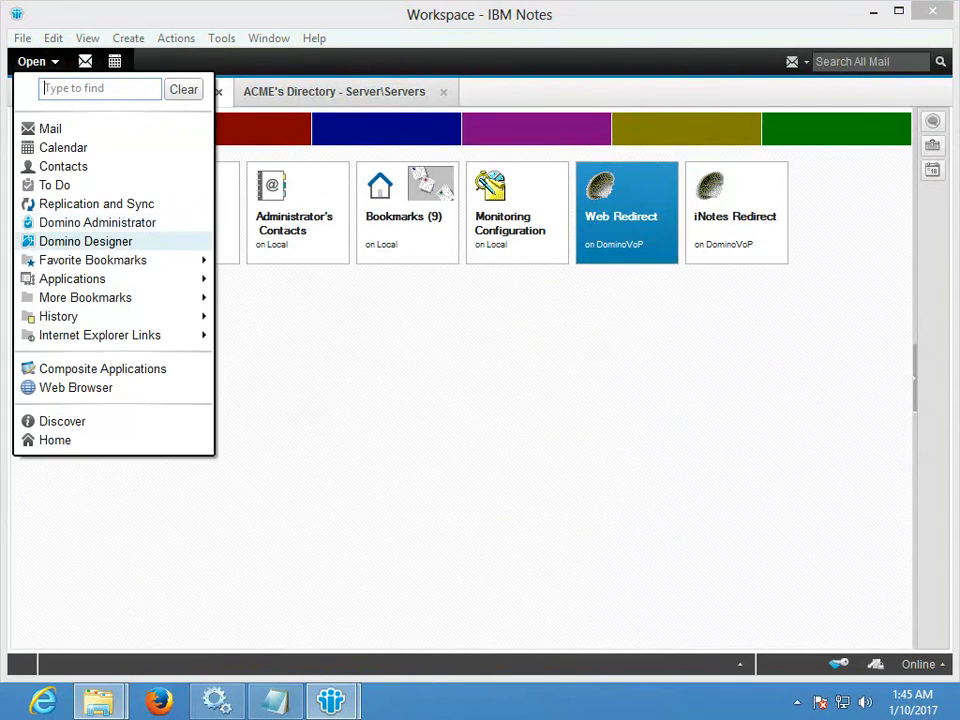
click(85, 241)
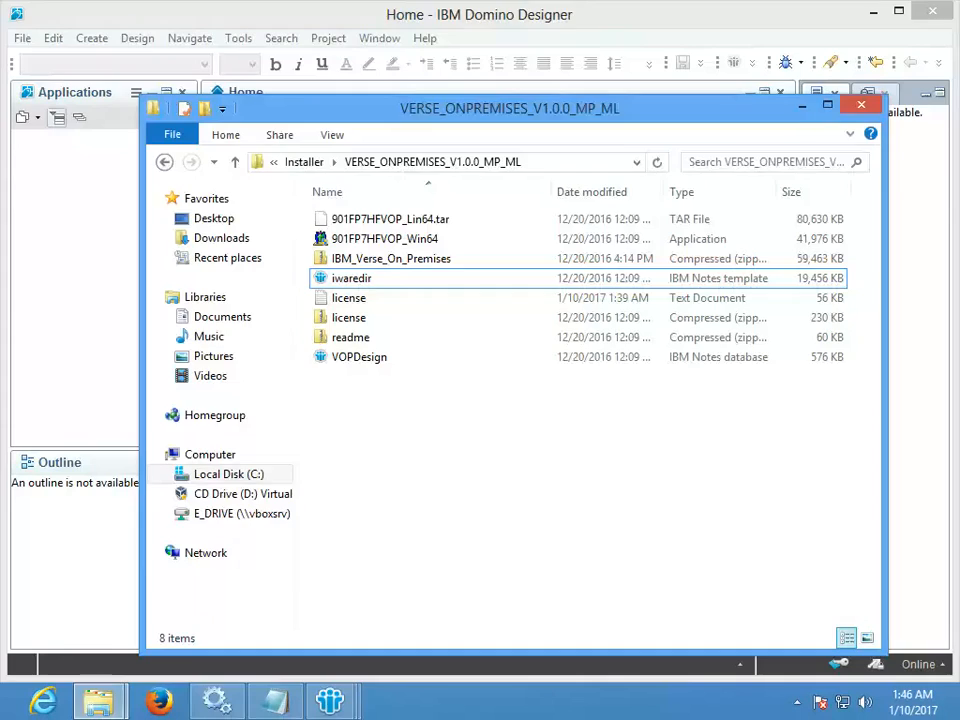
click(22, 38)
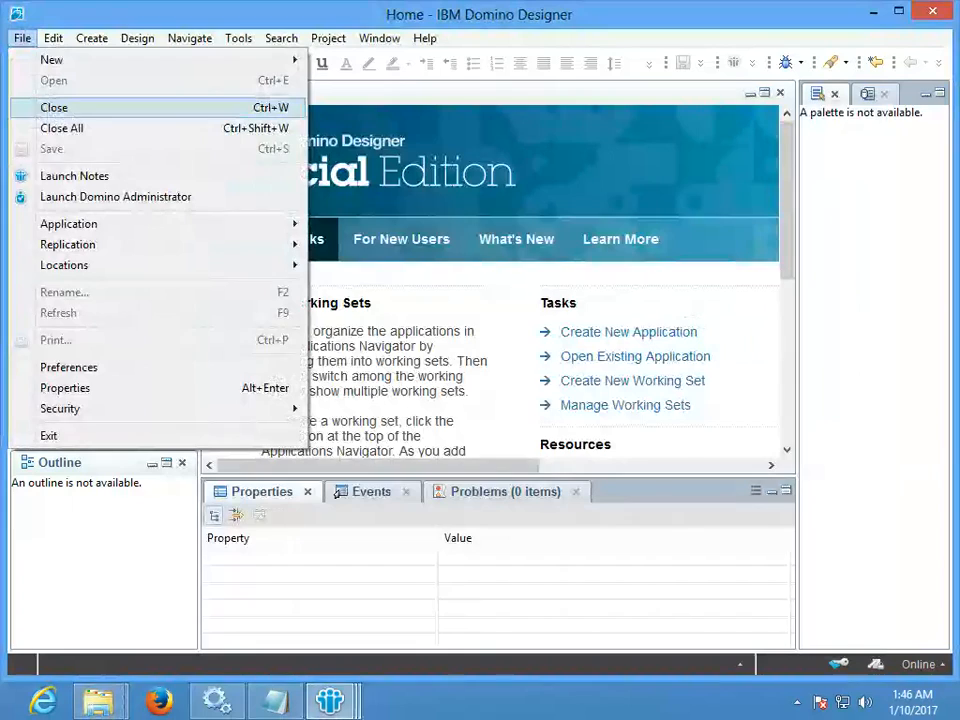
mouse_move(68, 224)
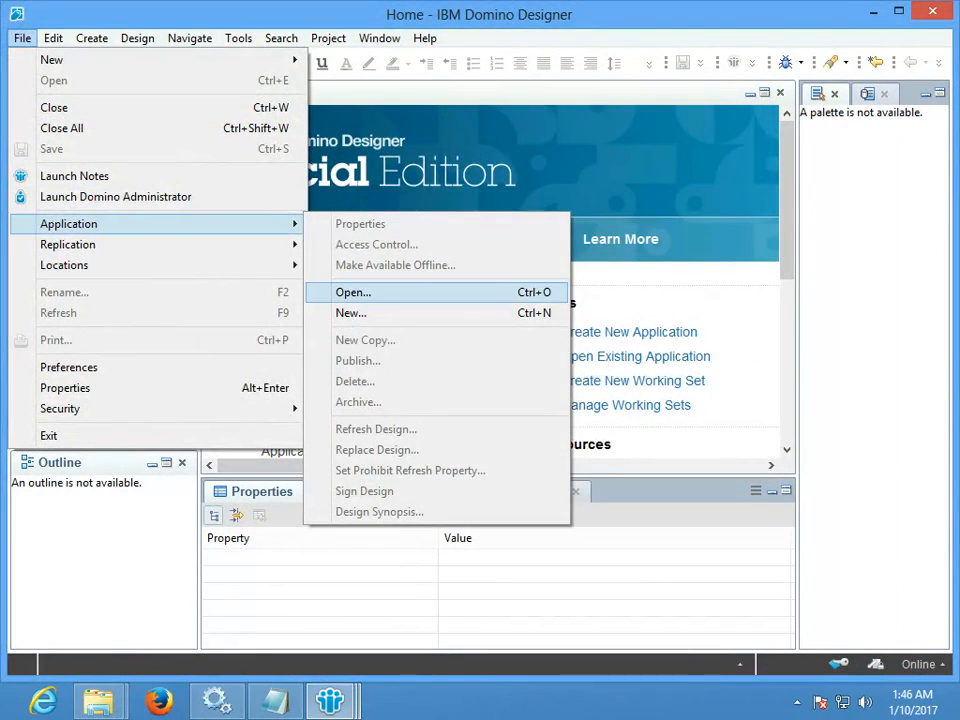
click(353, 292)
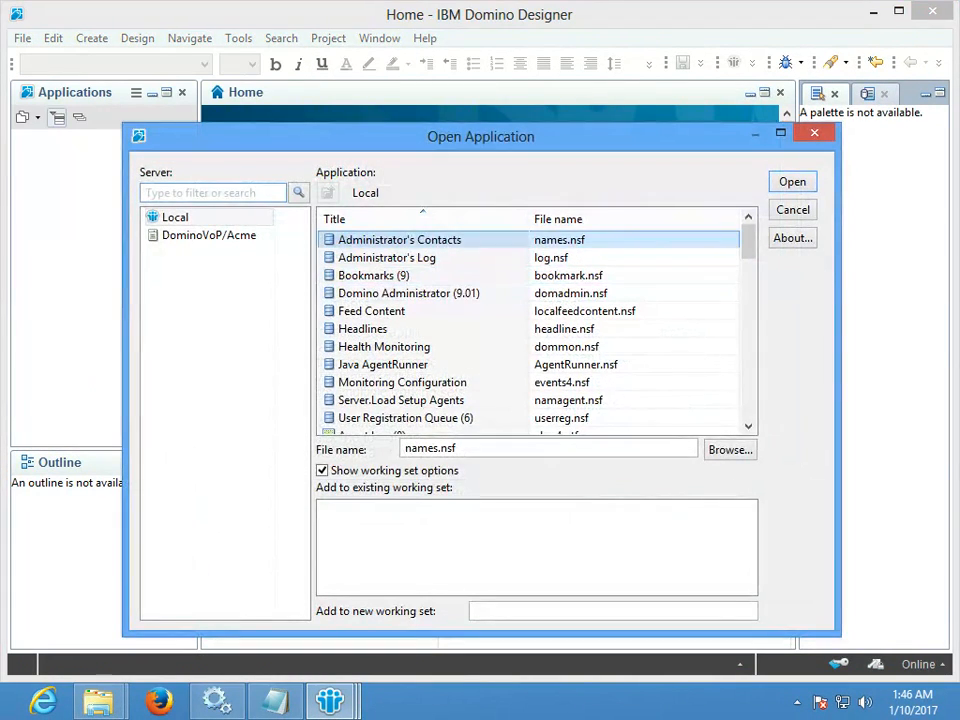
- Browse to C:\Installer\VERSE_ONPREMISES_V1.0.0_MP_ML and choose VOPDesign.nsf as the application
click(730, 450)
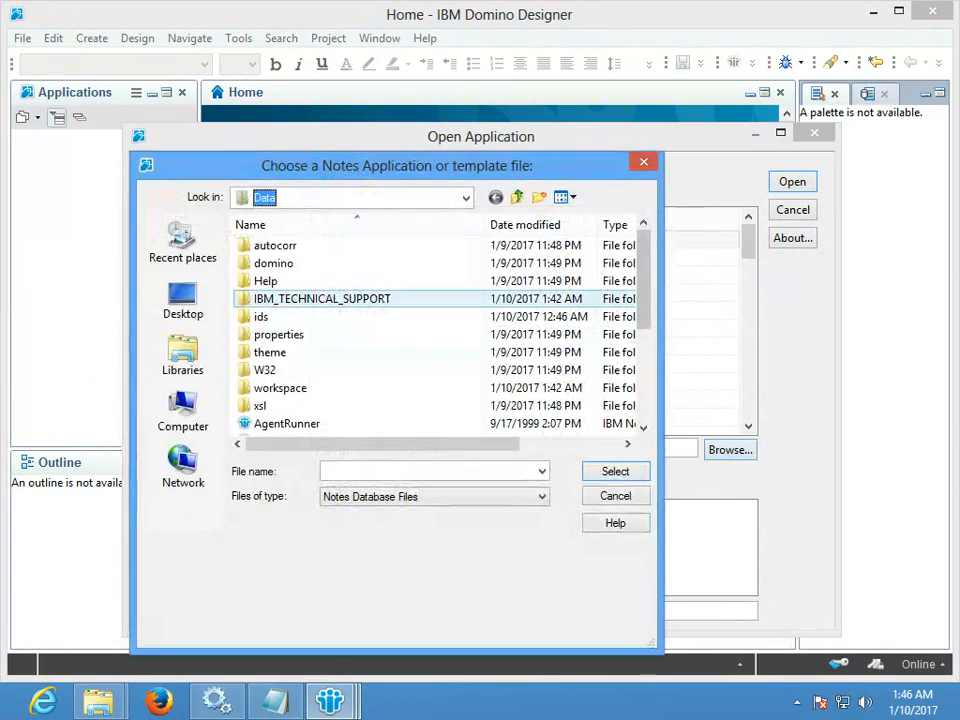
click(183, 410)
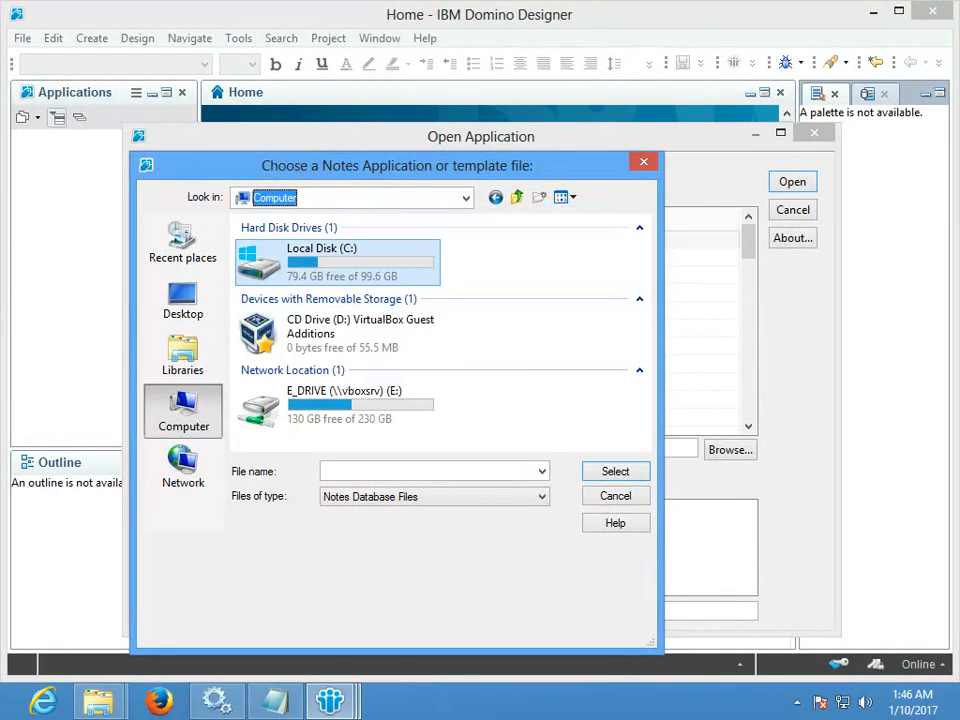
double_click(320, 258)
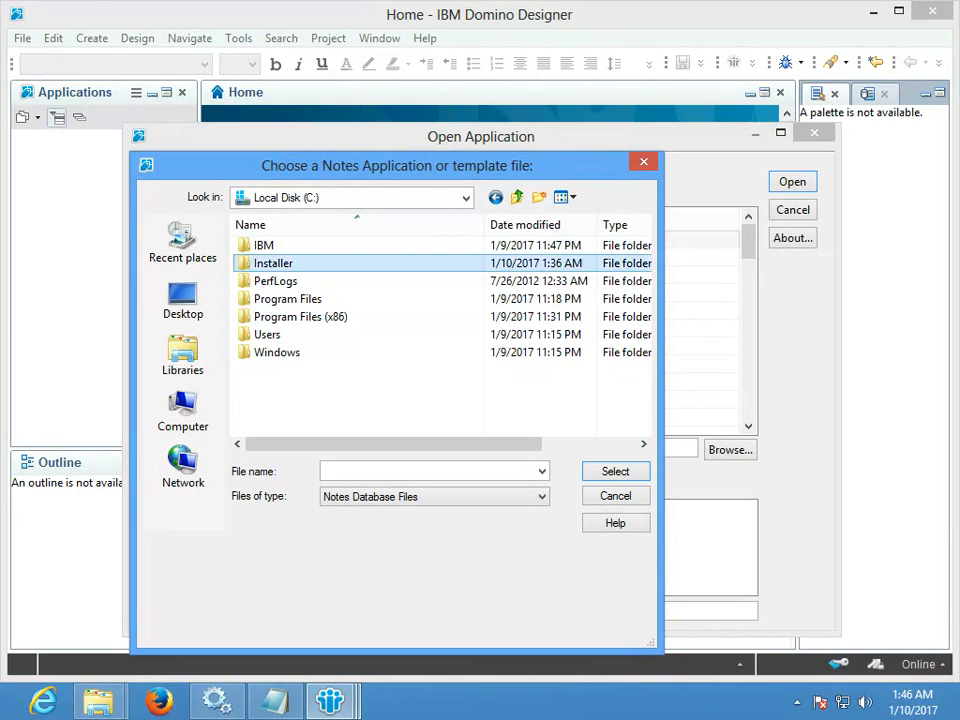
double_click(273, 263)
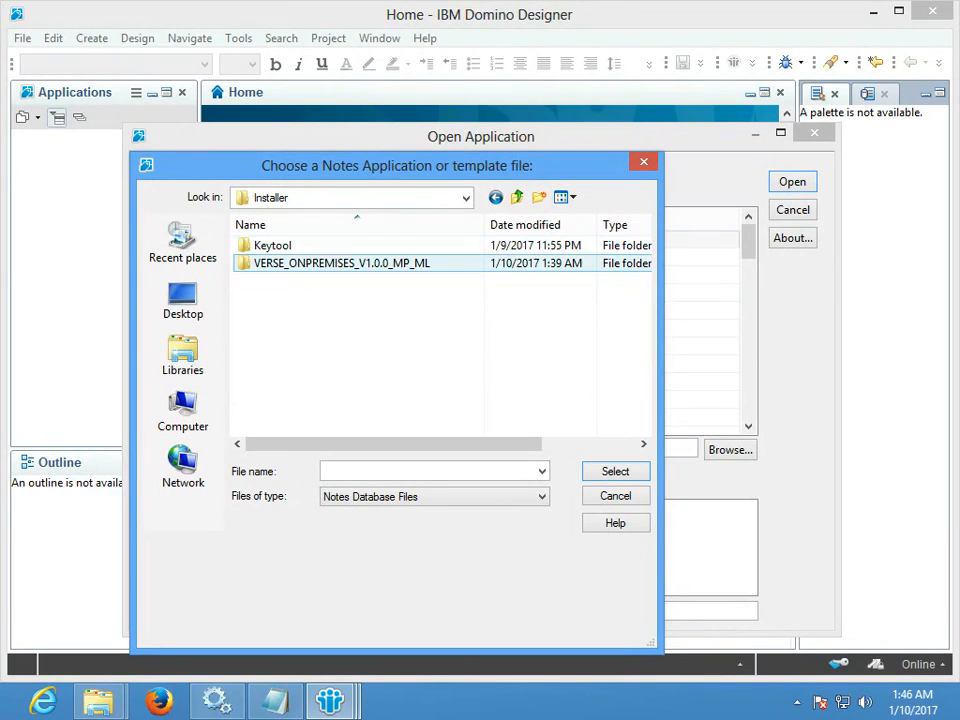
double_click(340, 263)
double_click(280, 245)
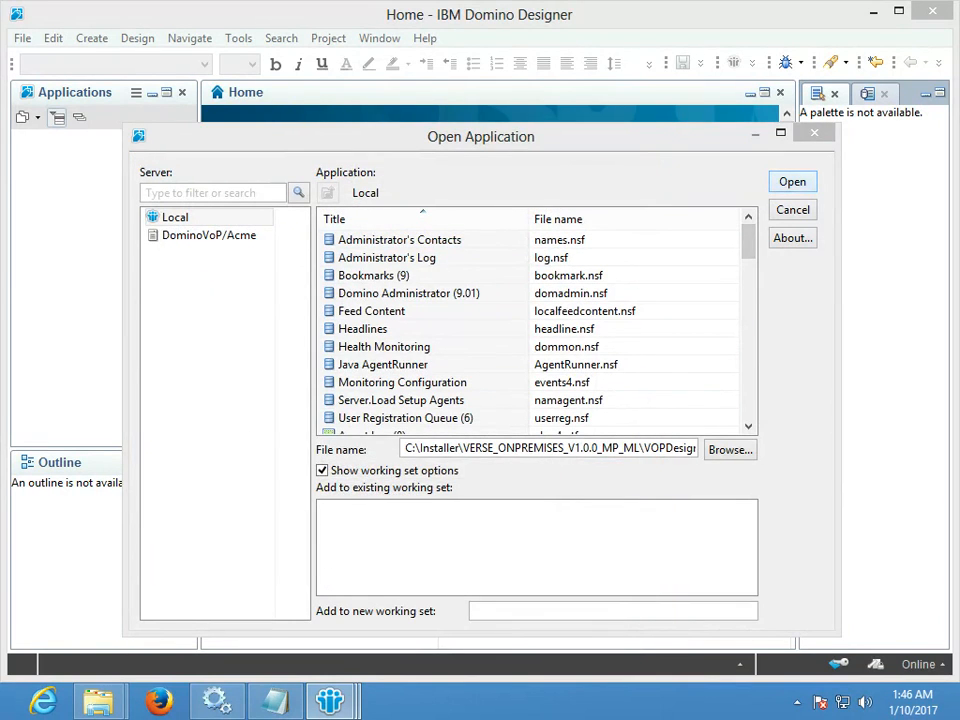
key(Return)
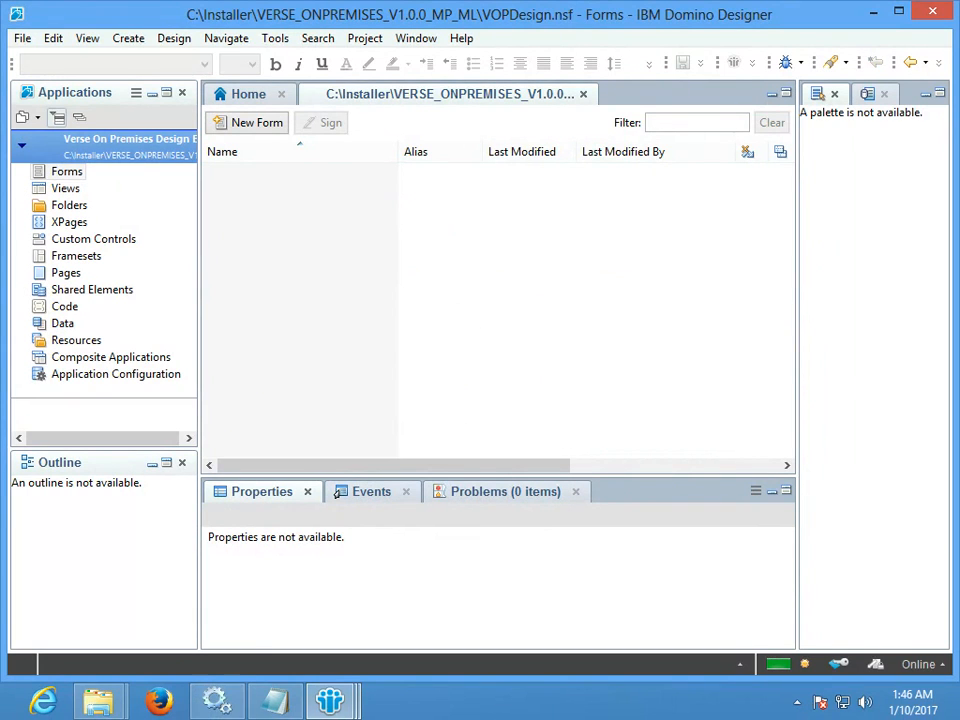
- Select and copy all five Verse views from VOPDesign's Views list
click(65, 188)
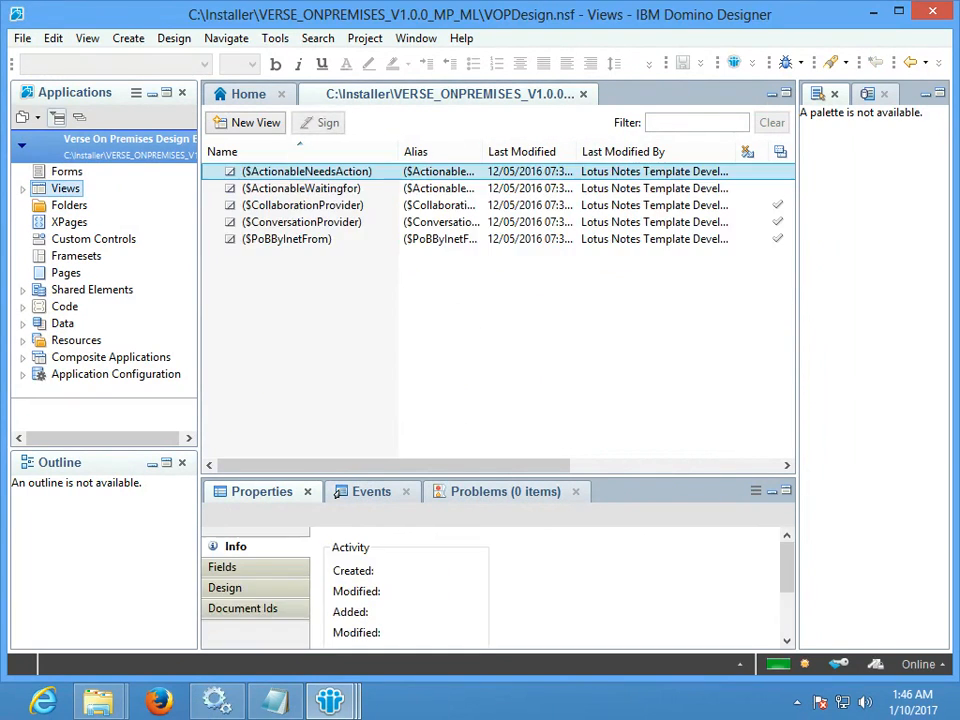
shift+click(306, 240)
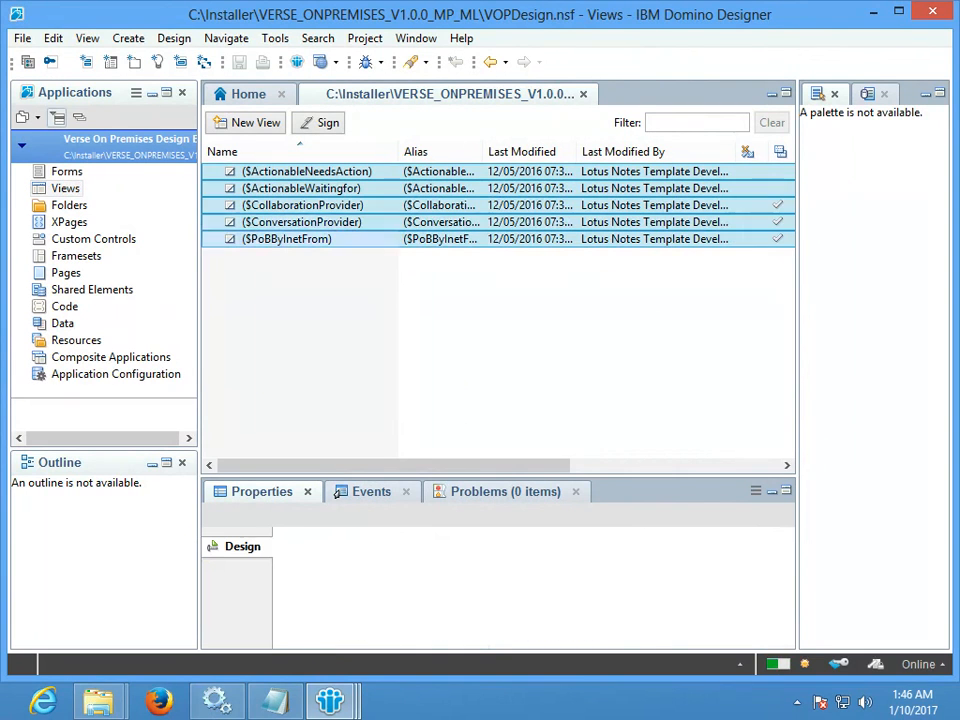
right_click(308, 214)
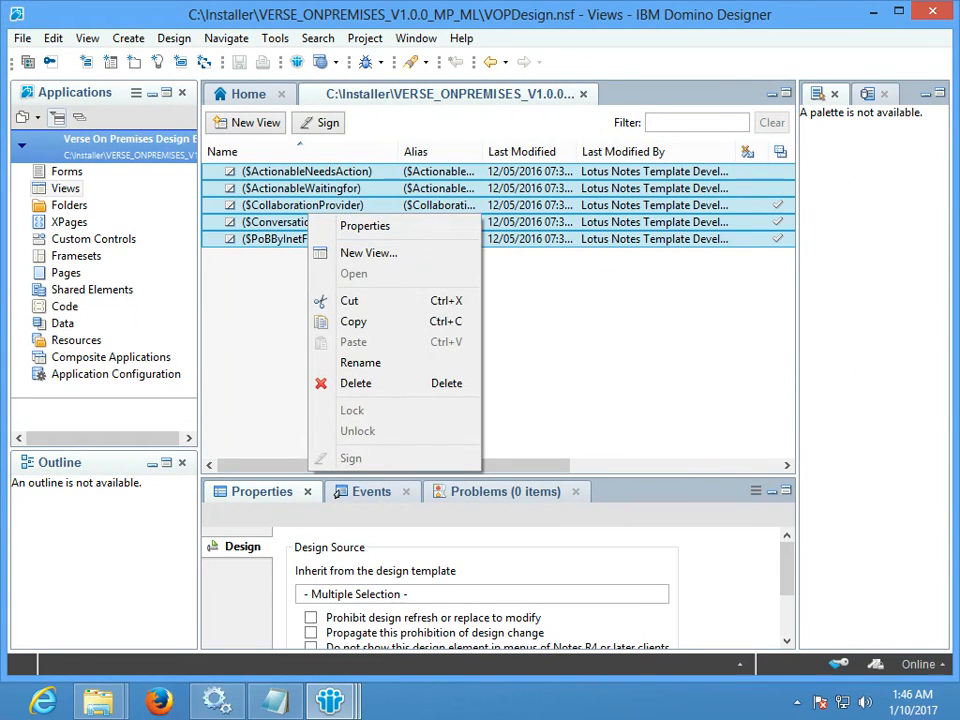
click(353, 321)
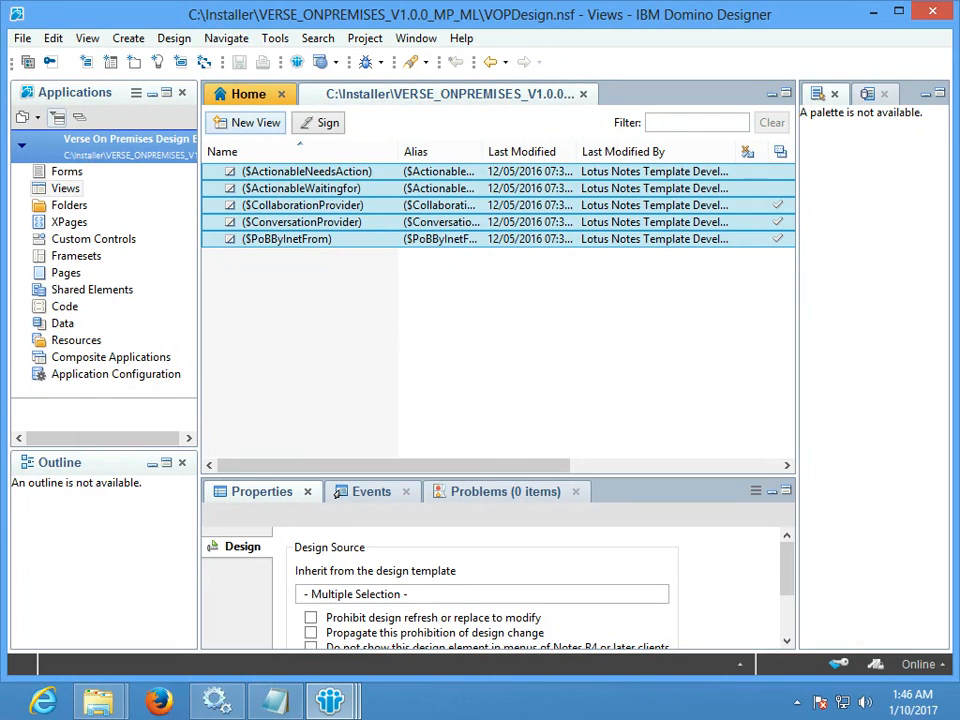
key(alt+Tab)
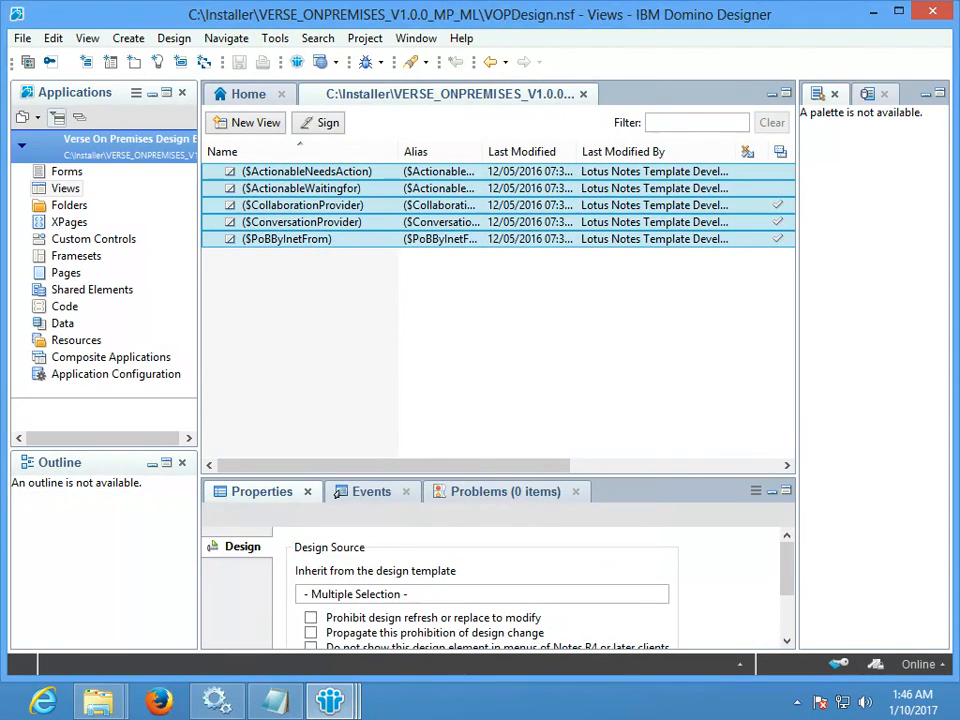
key(ctrl+o)
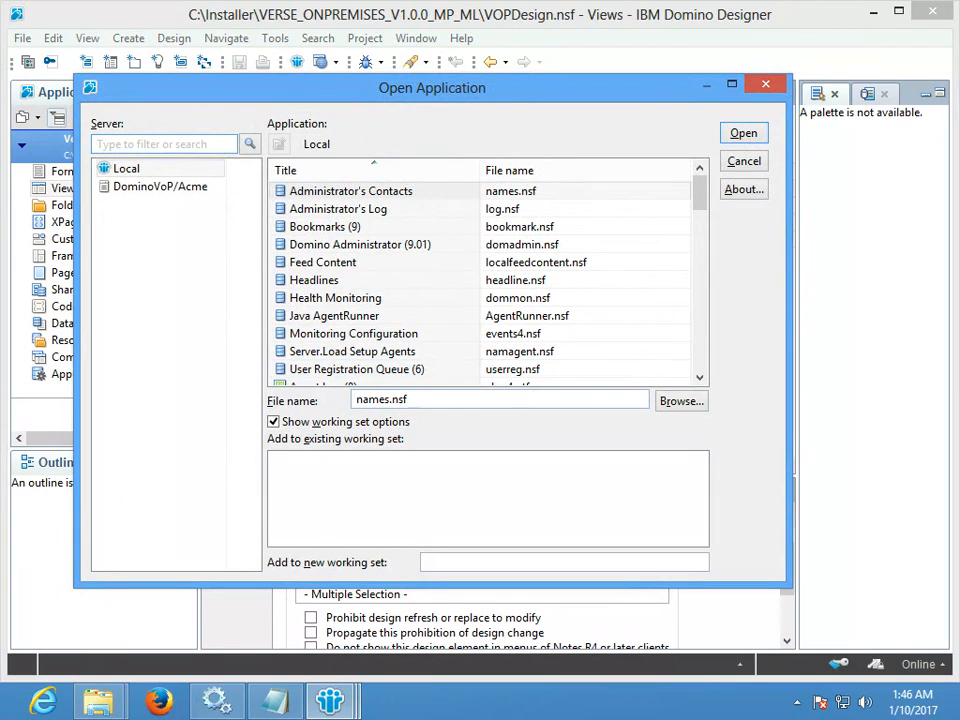
- Enter mail9 as the file name and open the Mail (R9) template mail9.ntf
double_click(382, 400)
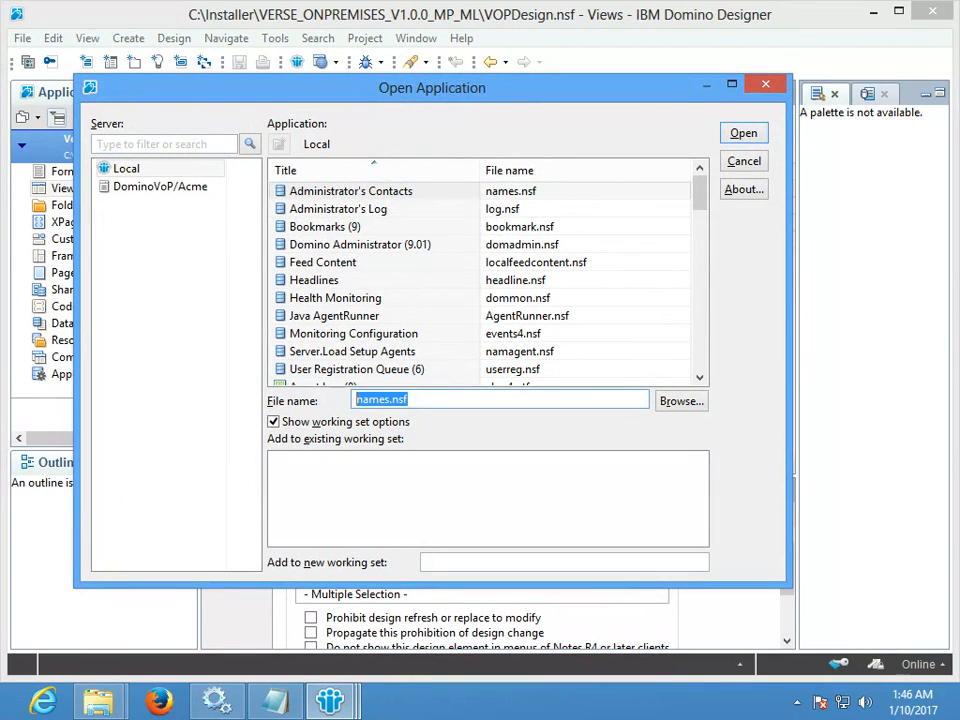
text(mail)
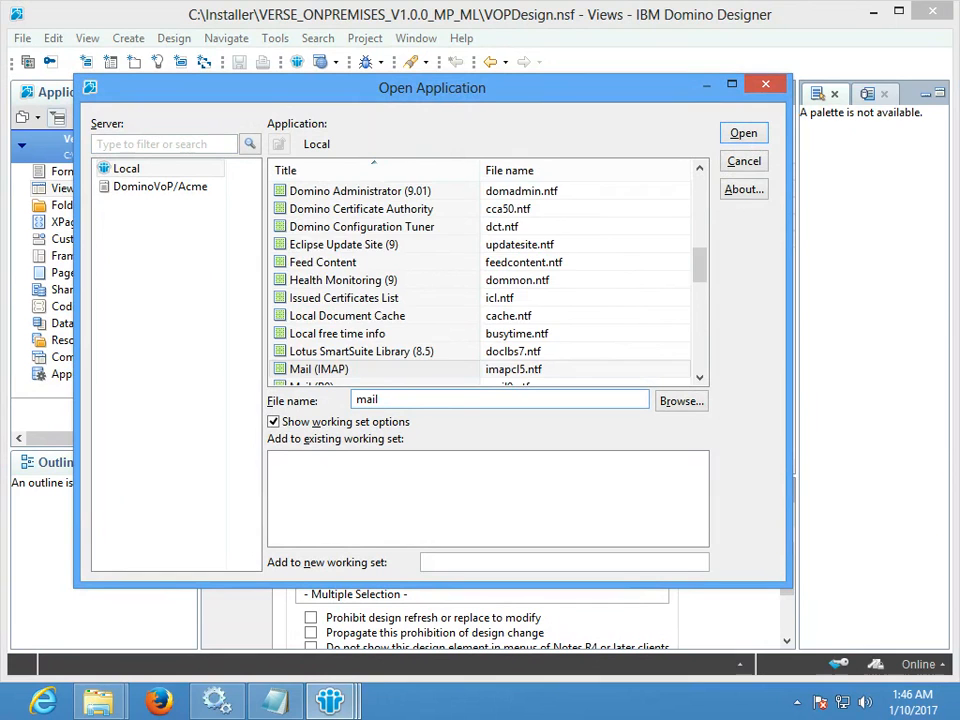
text(9)
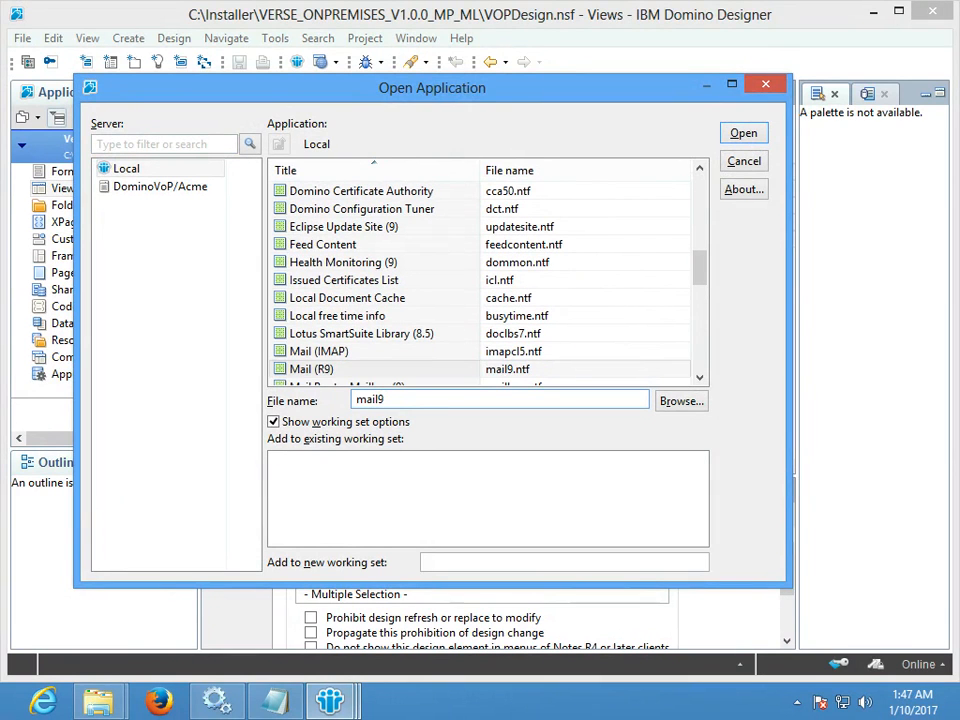
click(382, 369)
key(Return)
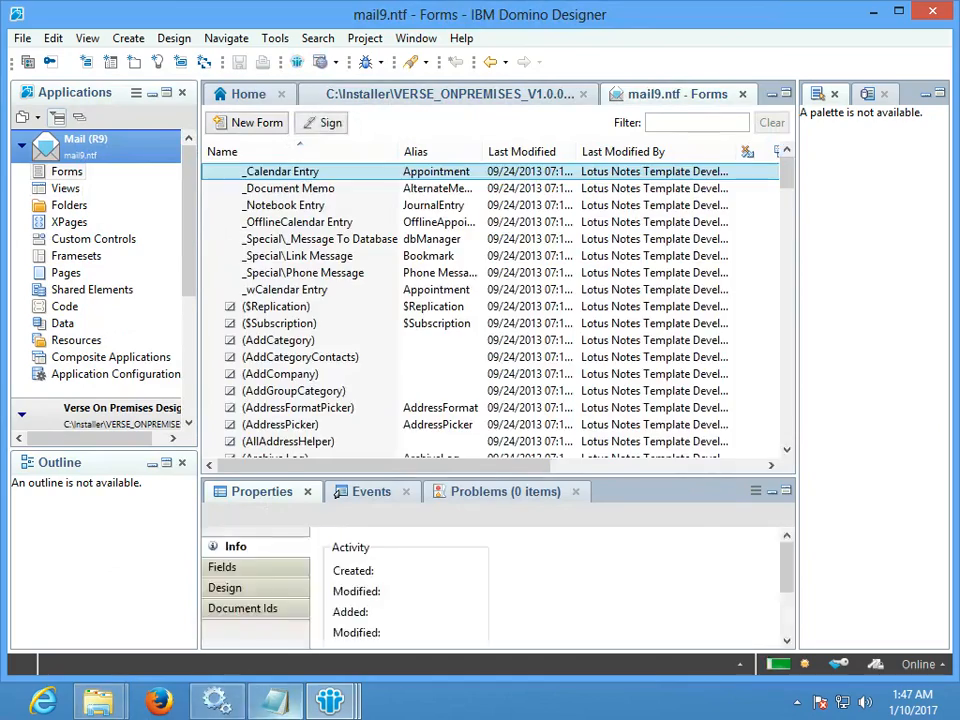
- Paste the five copied Verse views into mail9.ntf's Views list, accepting the prompt
click(275, 700)
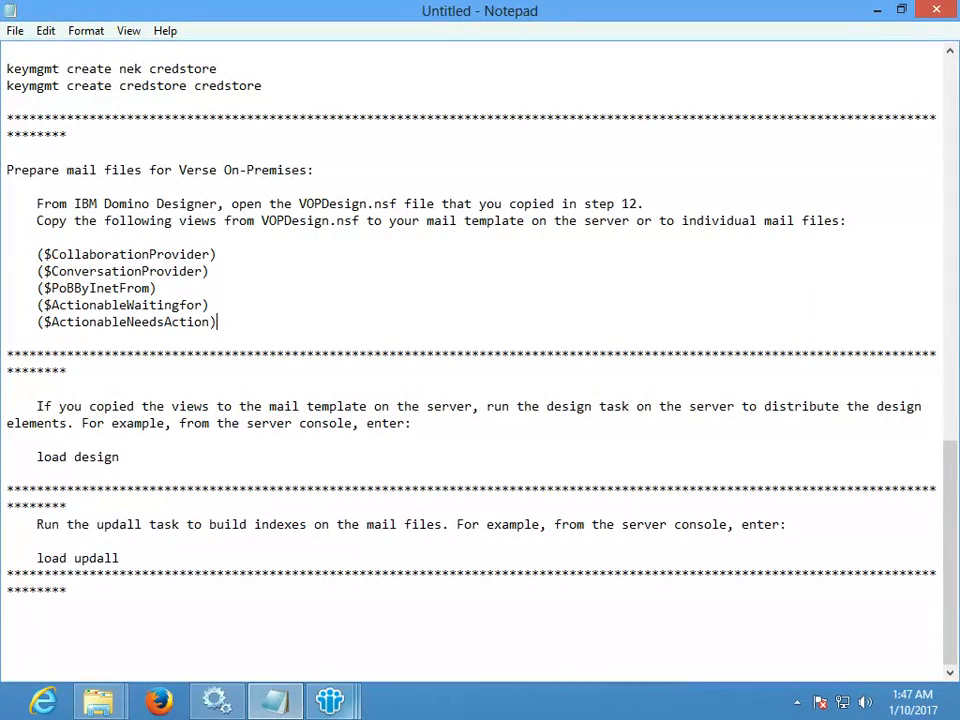
mouse_move(330, 700)
click(536, 590)
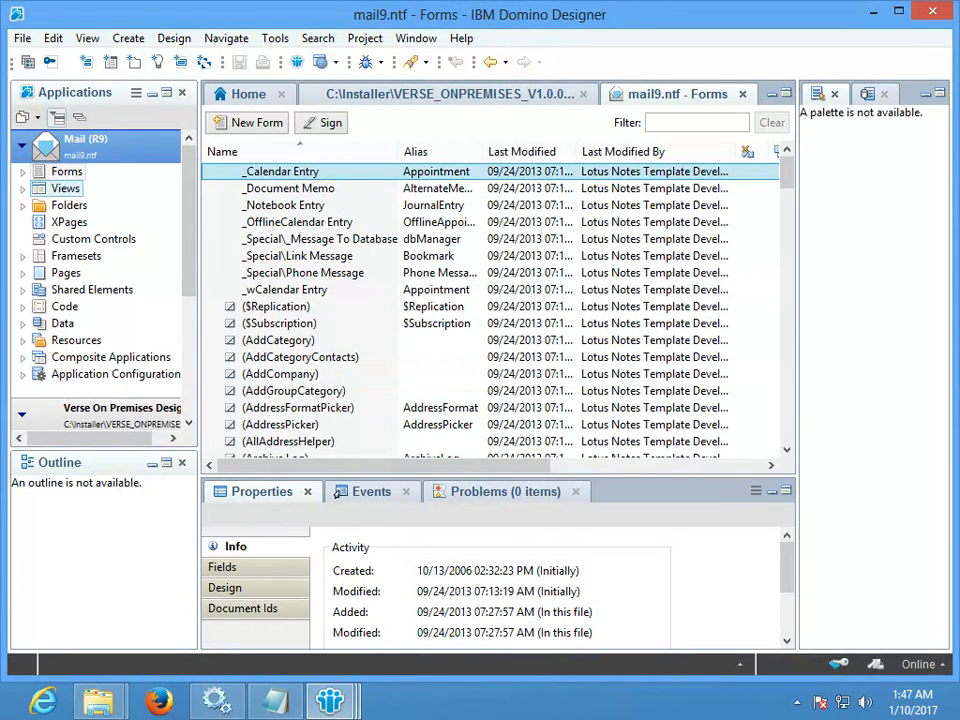
click(65, 188)
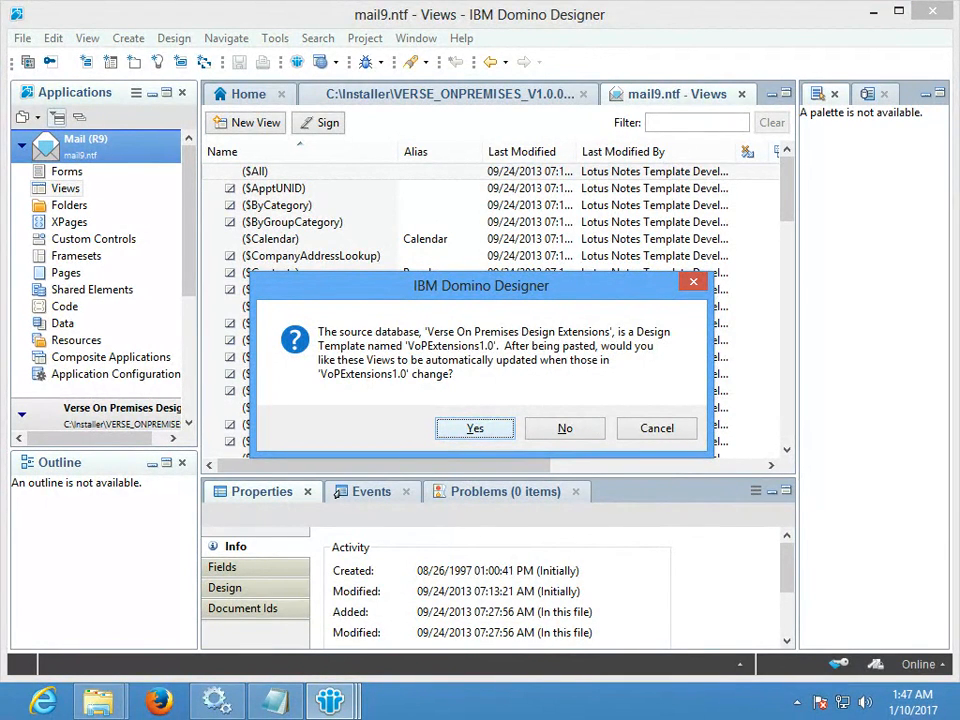
key(Return)
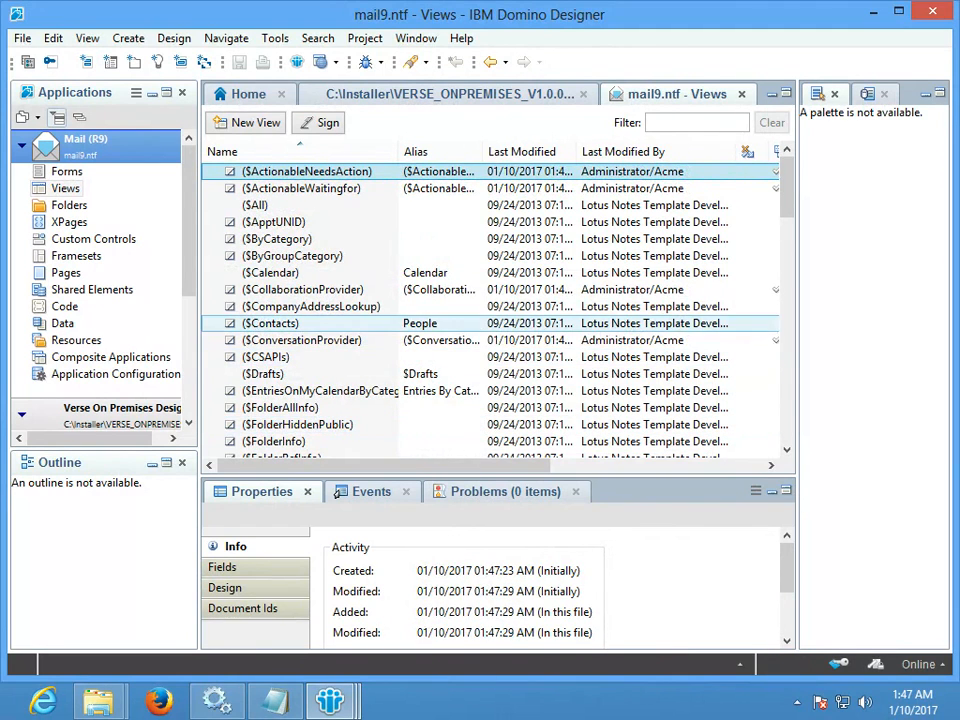
- Check pasted views like $ConversationProvider and $ActionableNeedsAction, then close both application tabs
click(525, 340)
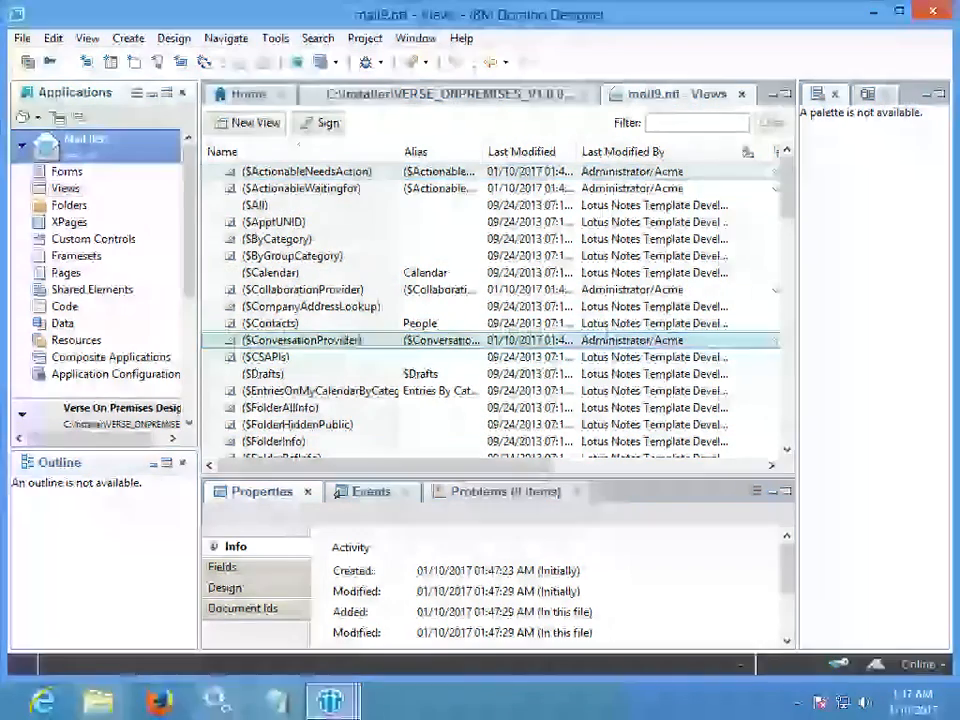
click(306, 171)
shift+click(301, 188)
click(301, 188)
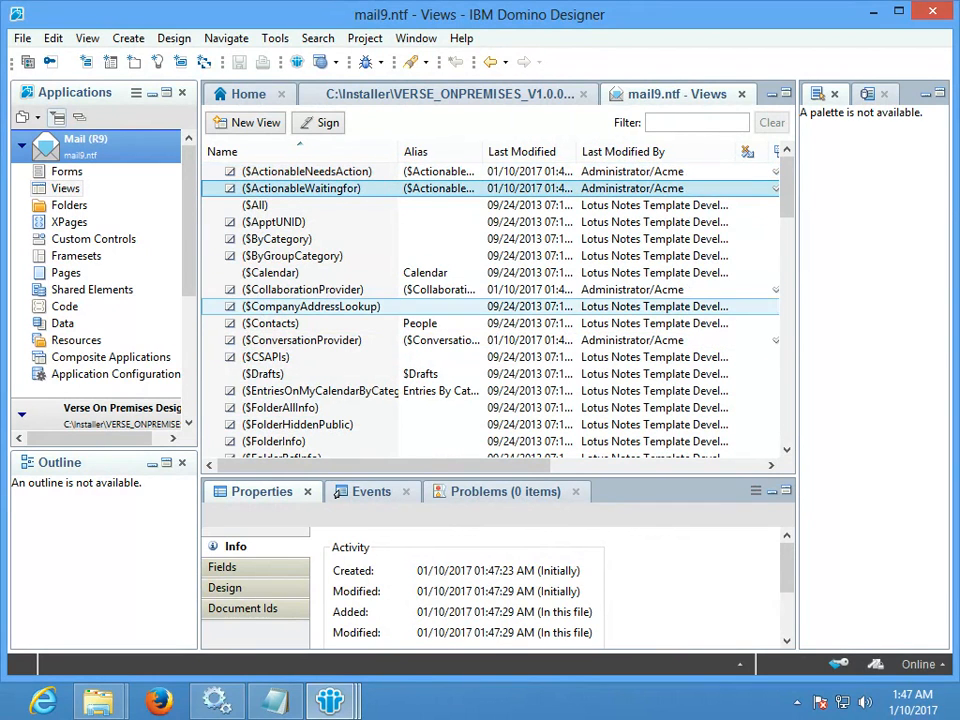
scroll(400, 300, down, 15)
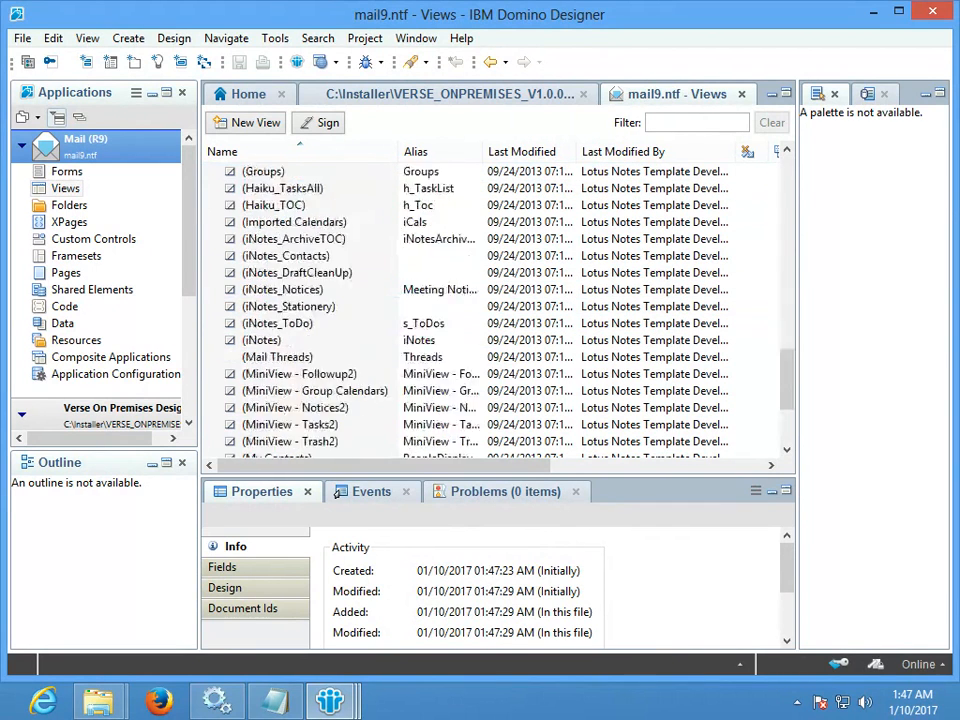
scroll(400, 330, up, 20)
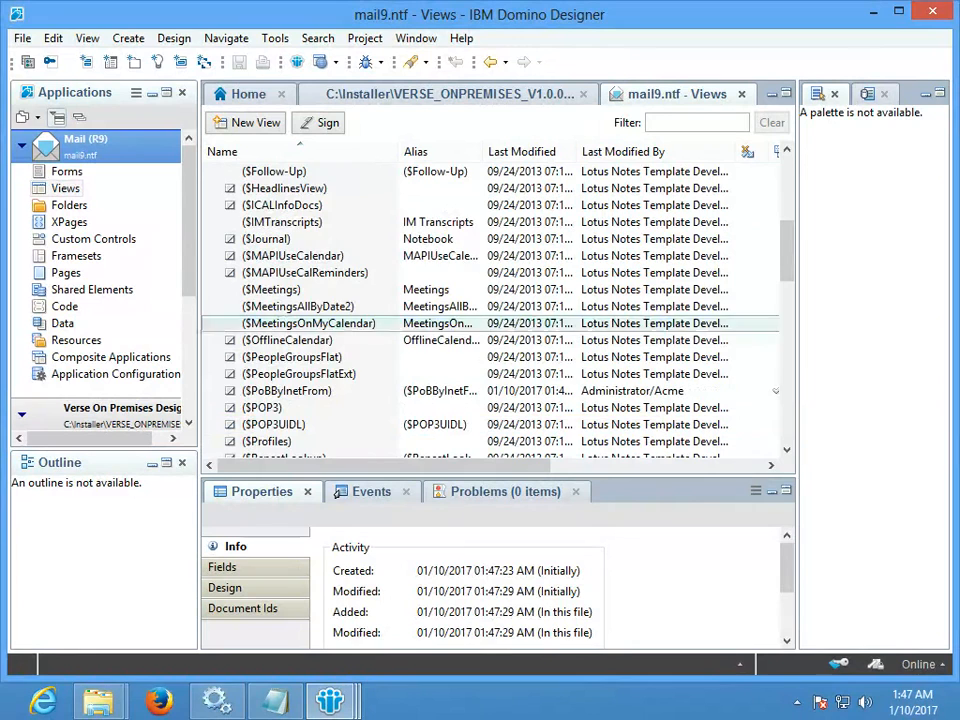
scroll(500, 373, down, 2)
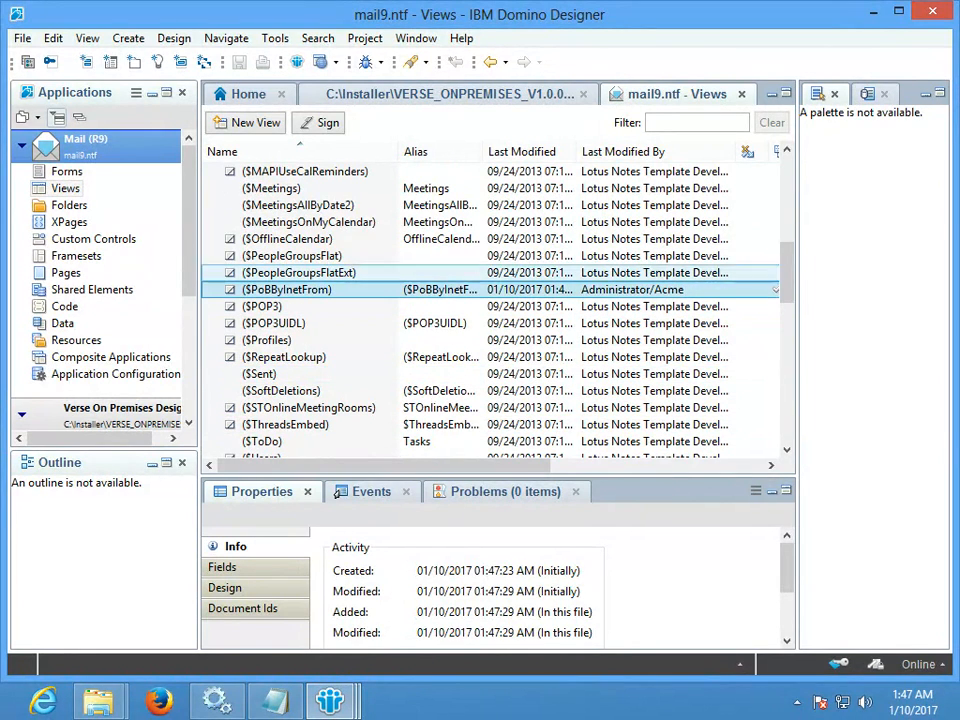
click(742, 94)
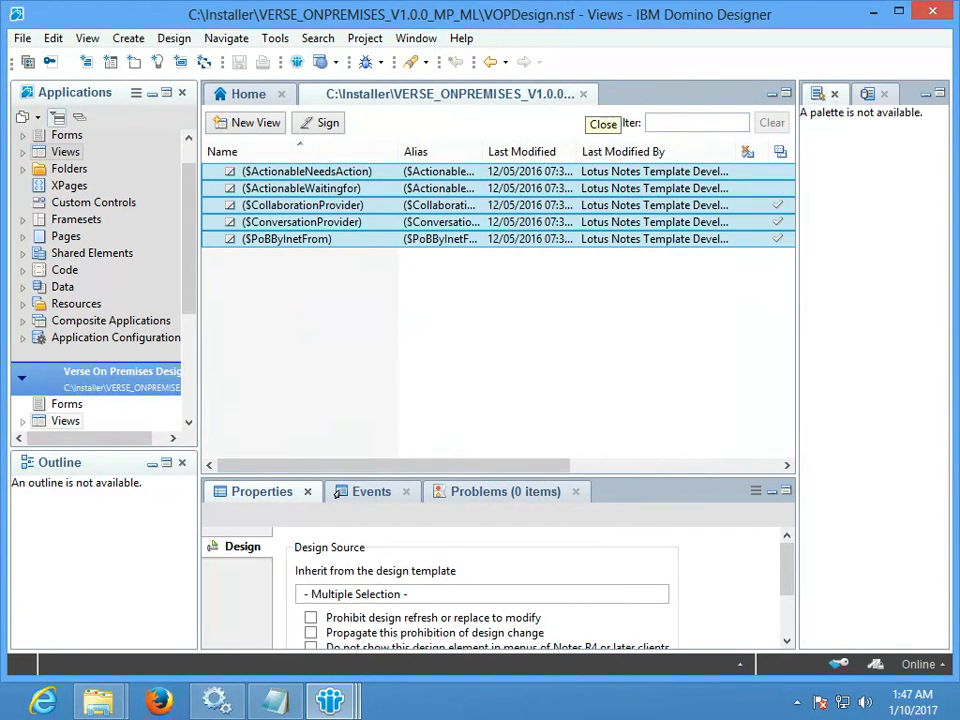
click(583, 94)
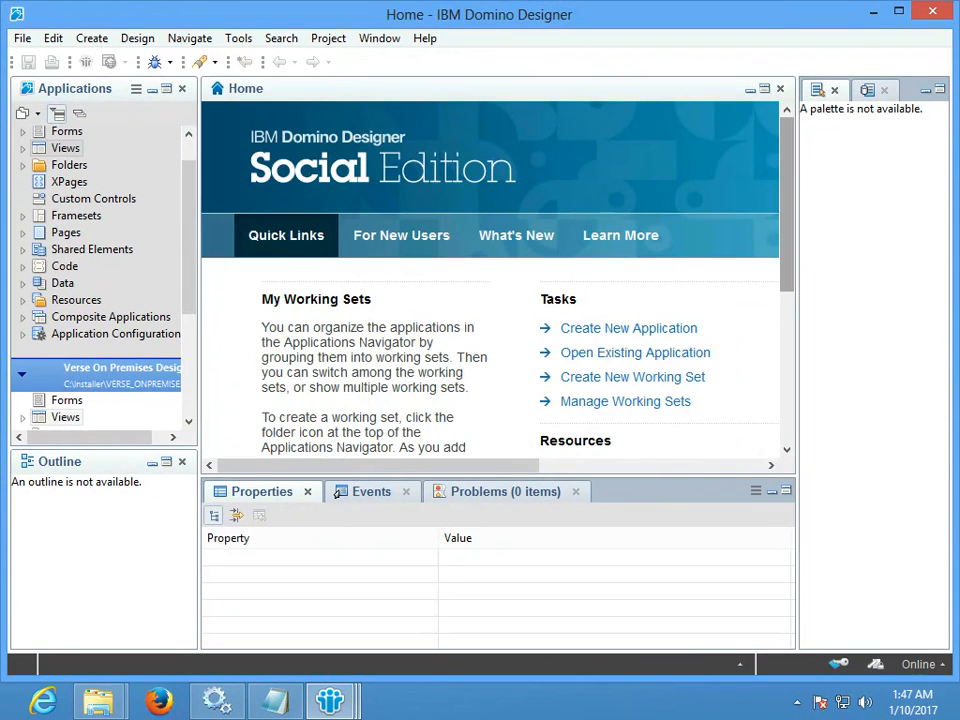
- Quit Domino Designer and bring Domino Administrator forward
click(932, 11)
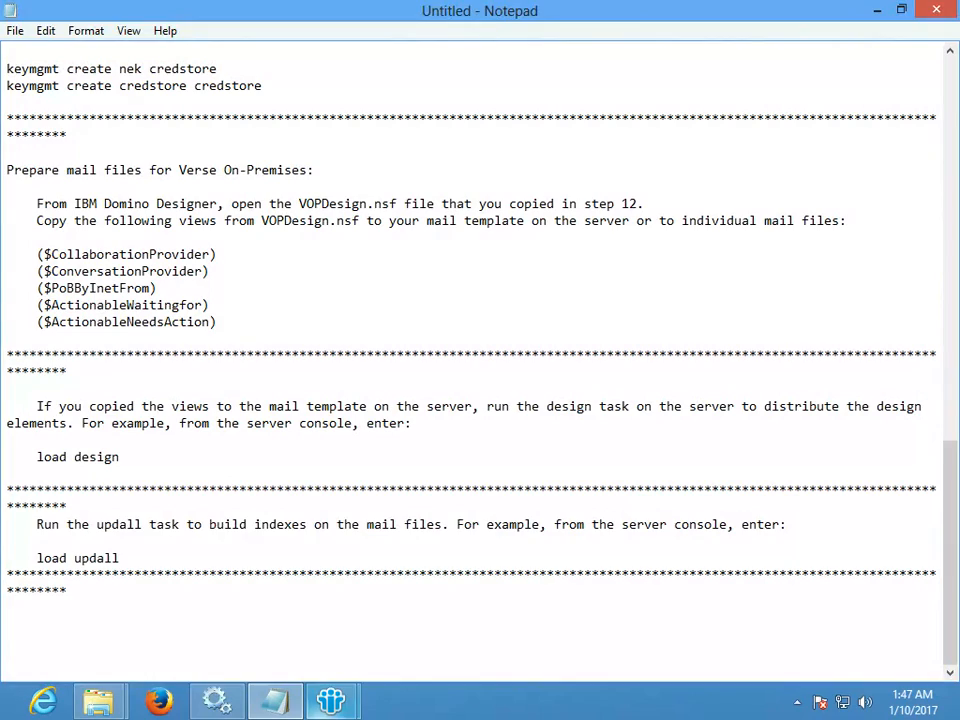
mouse_move(331, 700)
click(434, 590)
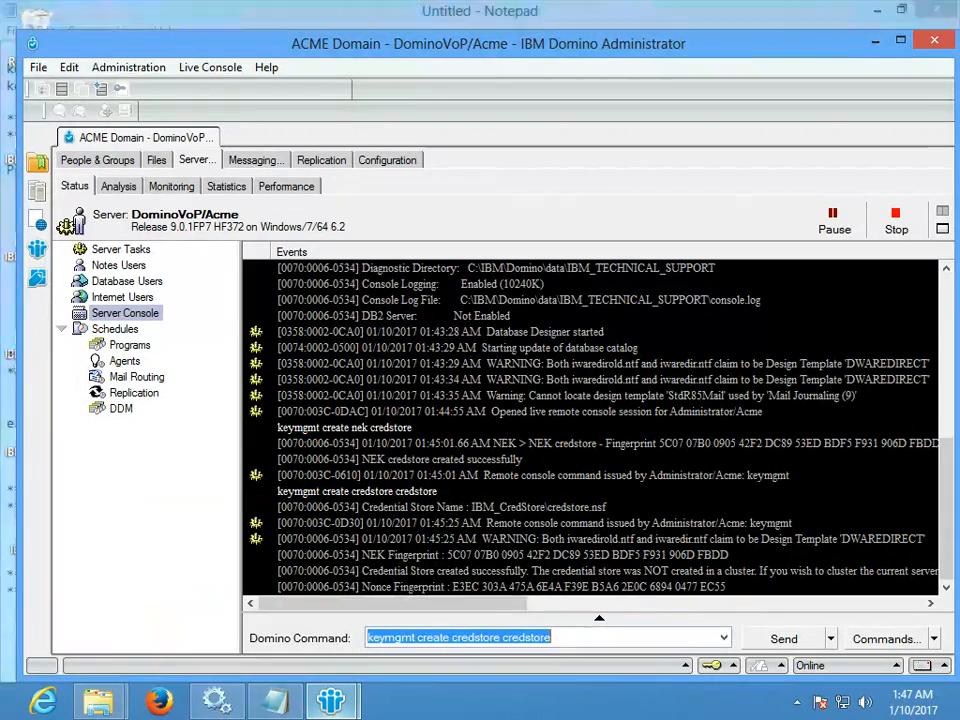
- Paste the Convert -m paragraph below the last asterisk line in the notes, then return to Domino Administrator
click(8, 541)
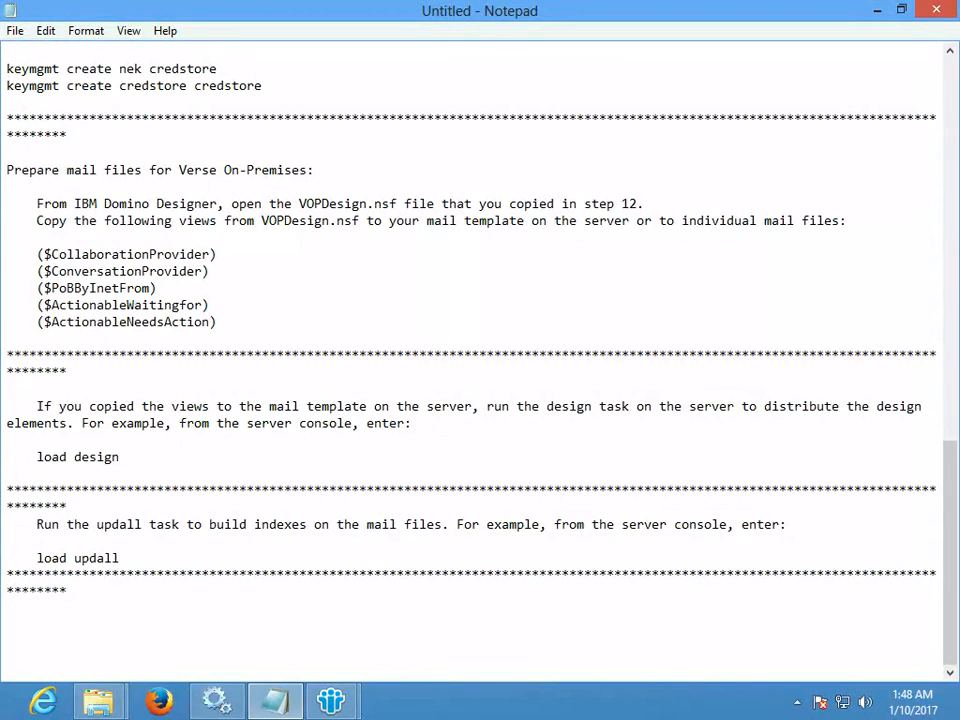
click(8, 625)
text(Run the Convert utility with the -m argument on the server to enable folder references in mail files. For more information on this utility, see Upgrading mail files with the mail conversion utility in the Domino documentation.)
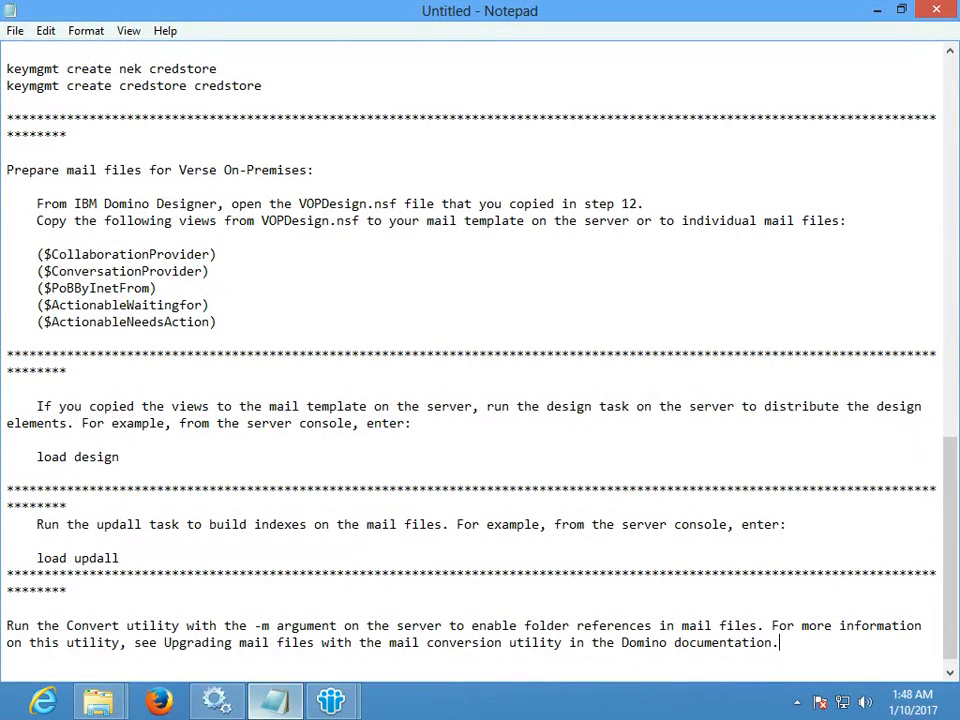
mouse_move(331, 700)
click(435, 590)
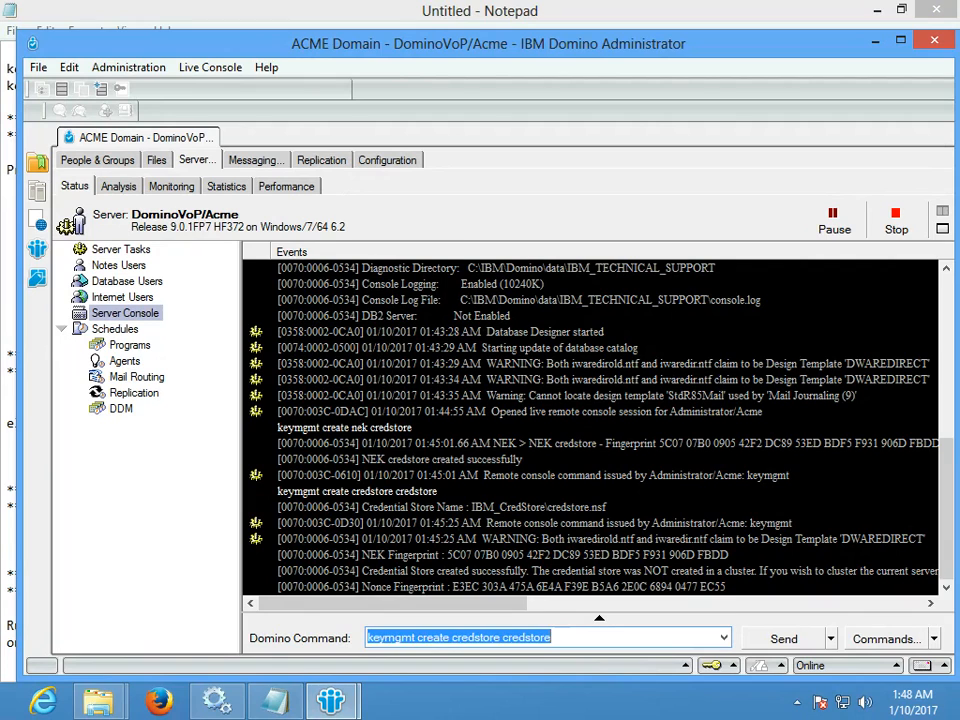
- Run 'load updall mail\uone.nsf' from the server console to rebuild that mail file's views
text(lo upda)
key(BackSpace)
key(BackSpace)
key(BackSpace)
key(BackSpace)
key(BackSpace)
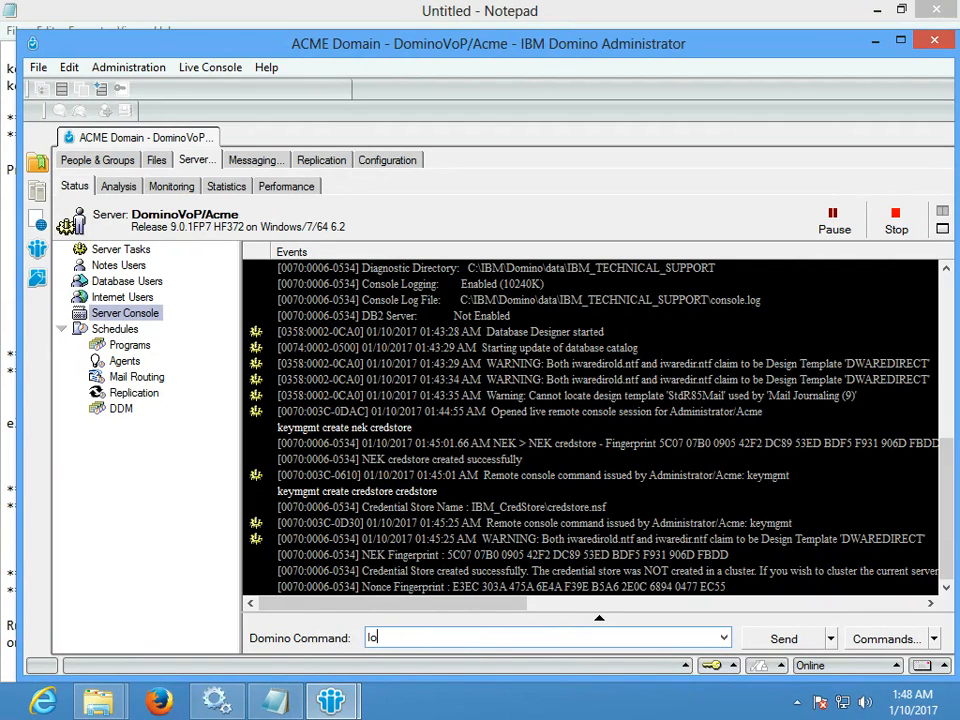
text(ad update)
key(BackSpace)
key(BackSpace)
text(mail\uone.nsf)
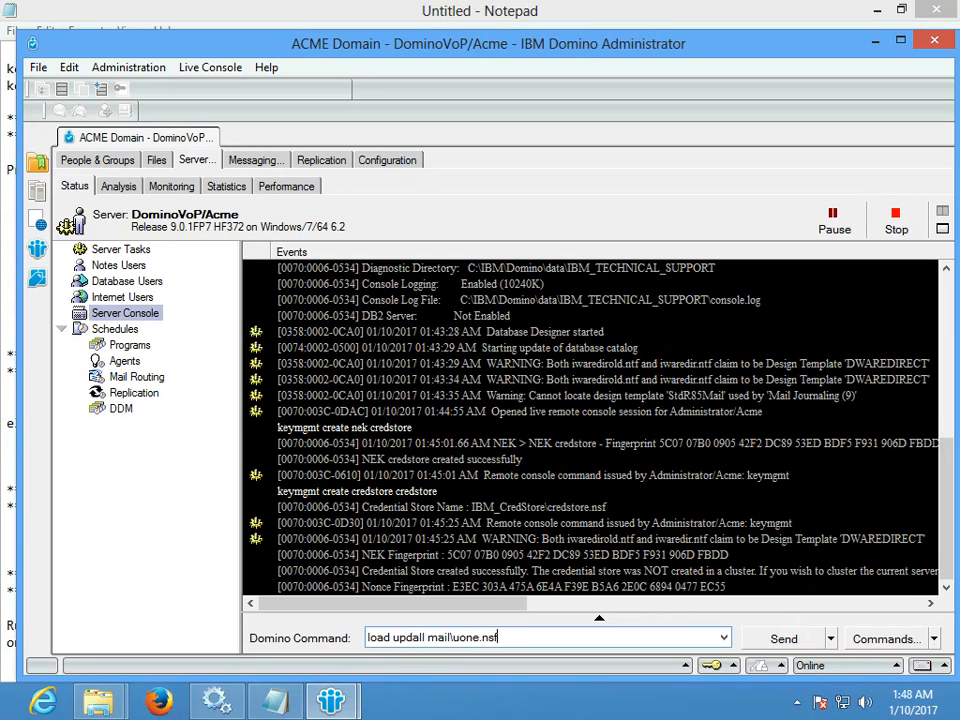
key(Return)
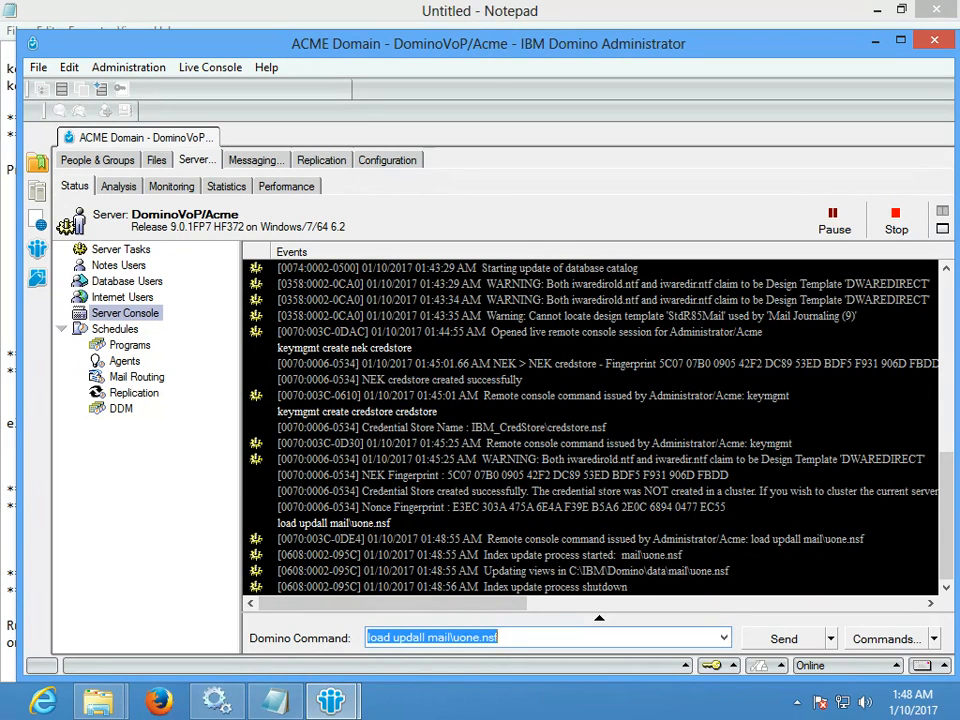
key(End)
key(BackSpace)
key(BackSpace)
key(BackSpace)
key(BackSpace)
key(BackSpace)
key(BackSpace)
key(BackSpace)
key(BackSpace)
key(BackSpace)
key(BackSpace)
key(BackSpace)
key(BackSpace)
key(BackSpace)
key(BackSpace)
key(BackSpace)
key(BackSpace)
key(BackSpace)
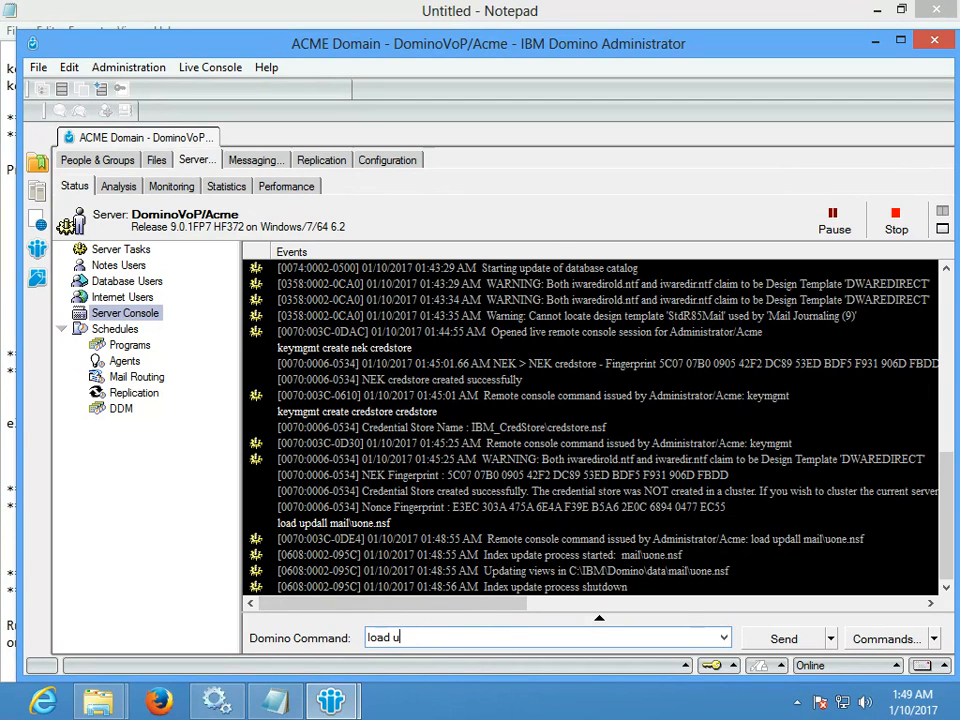
- Convert uone.nsf to the mail9.ntf design with 'load convert -m mail\uone.nsf * mail9.ntf', then launch Firefox
text(convert -m)
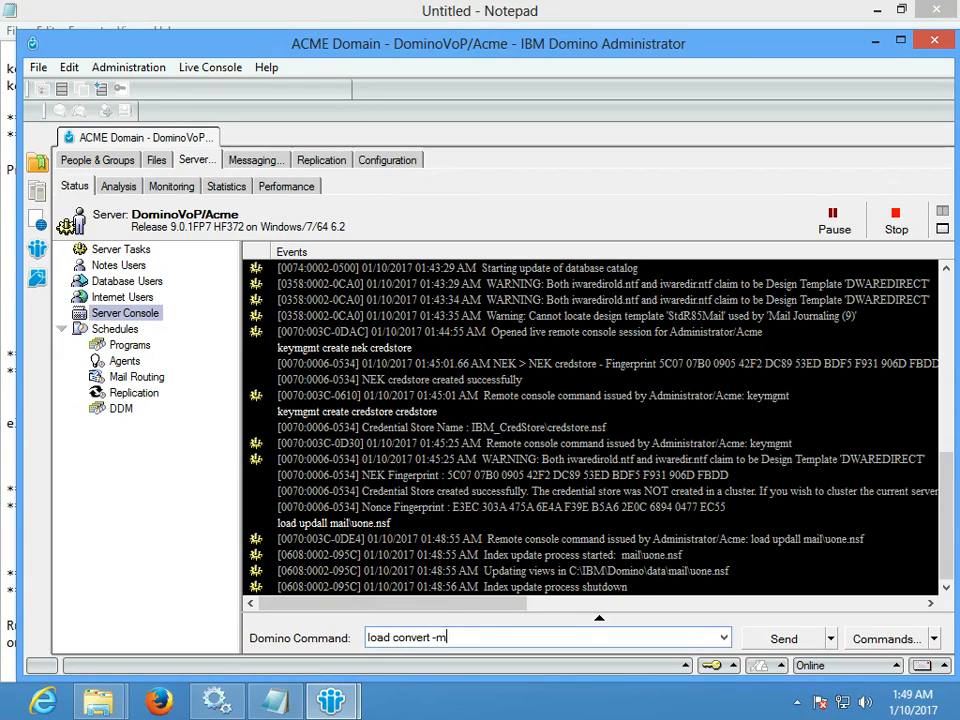
text( mail\uone.)
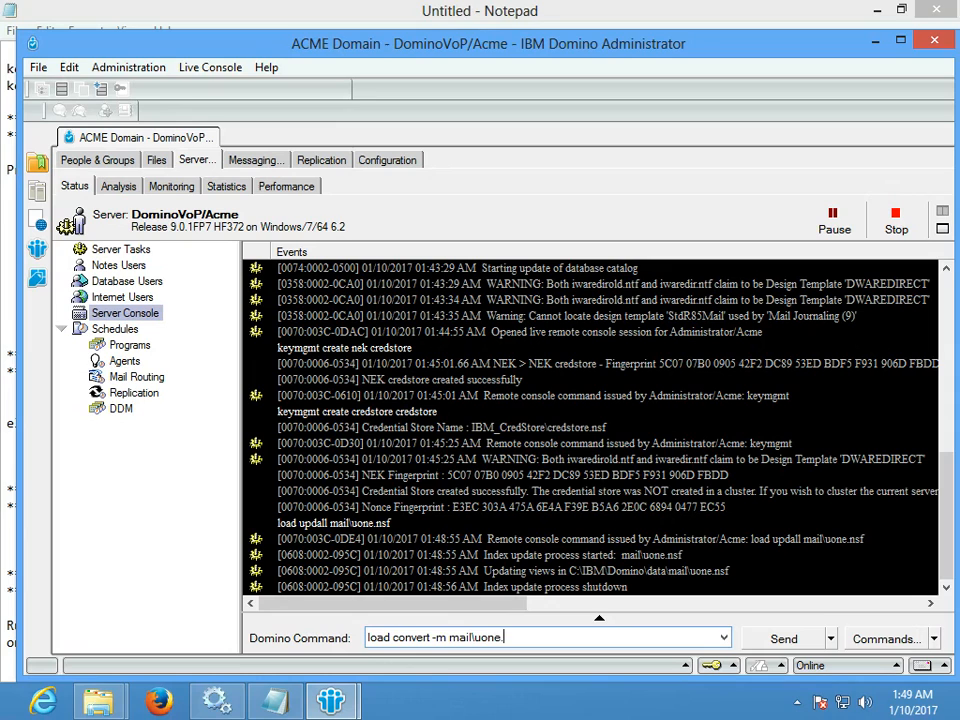
text(nsf * mail9.ntf)
key(Return)
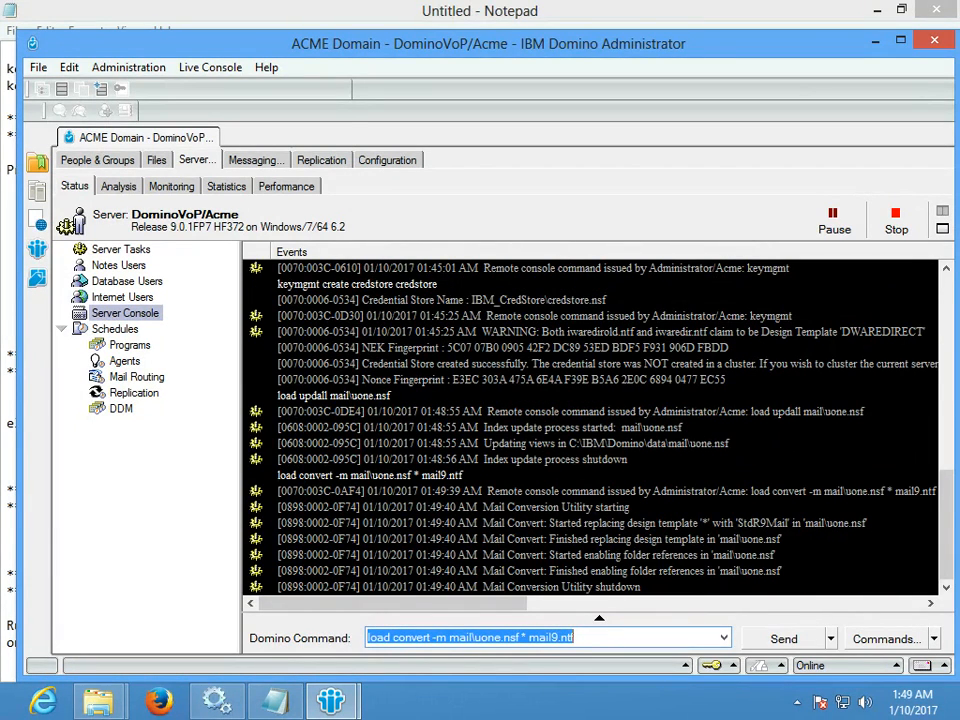
click(560, 587)
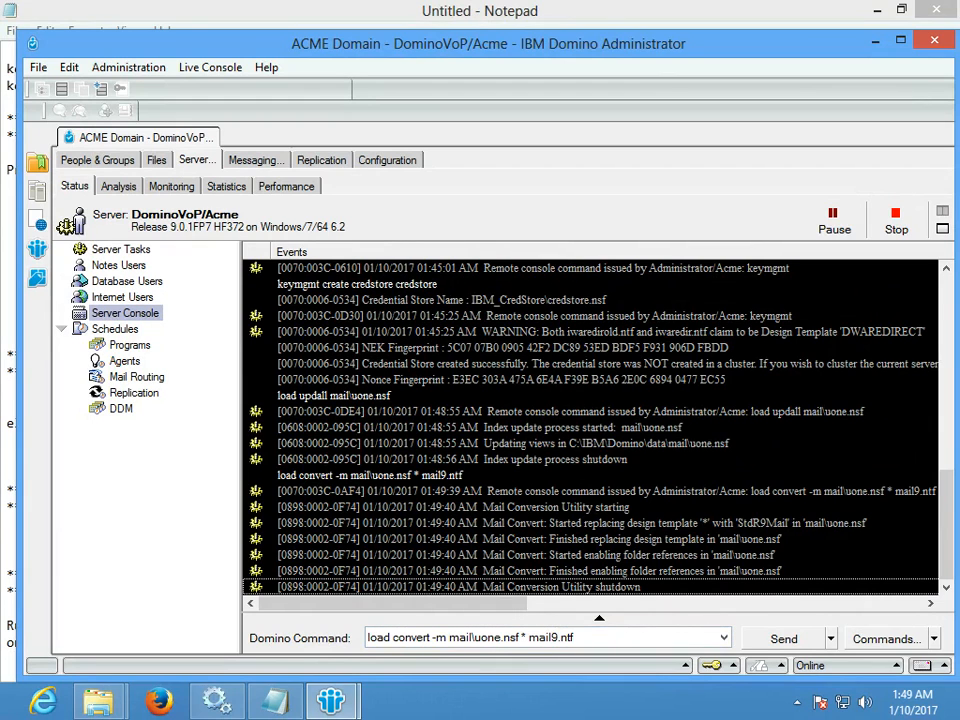
click(500, 637)
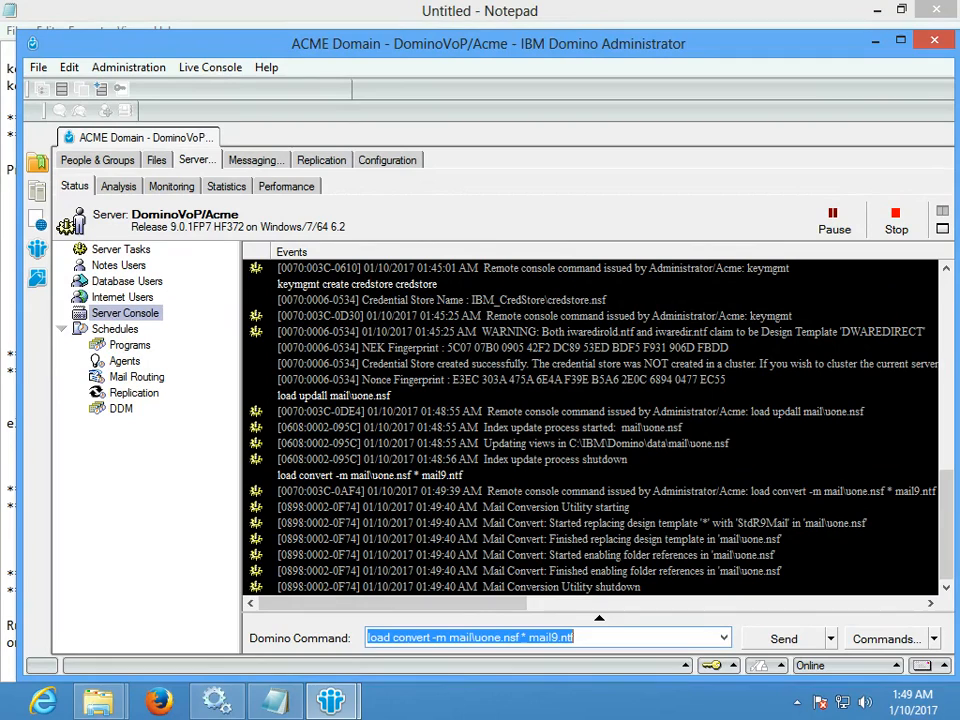
click(159, 701)
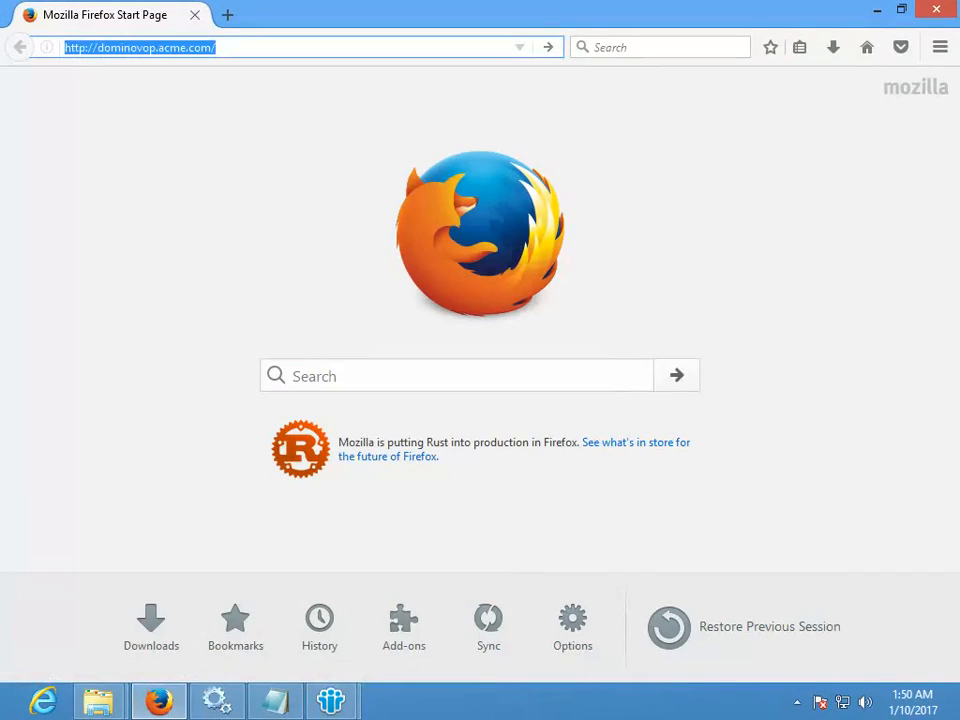
- Load dominovop.acme.com/verse and log in with the saved test user name and its password
click(217, 47)
text(verse)
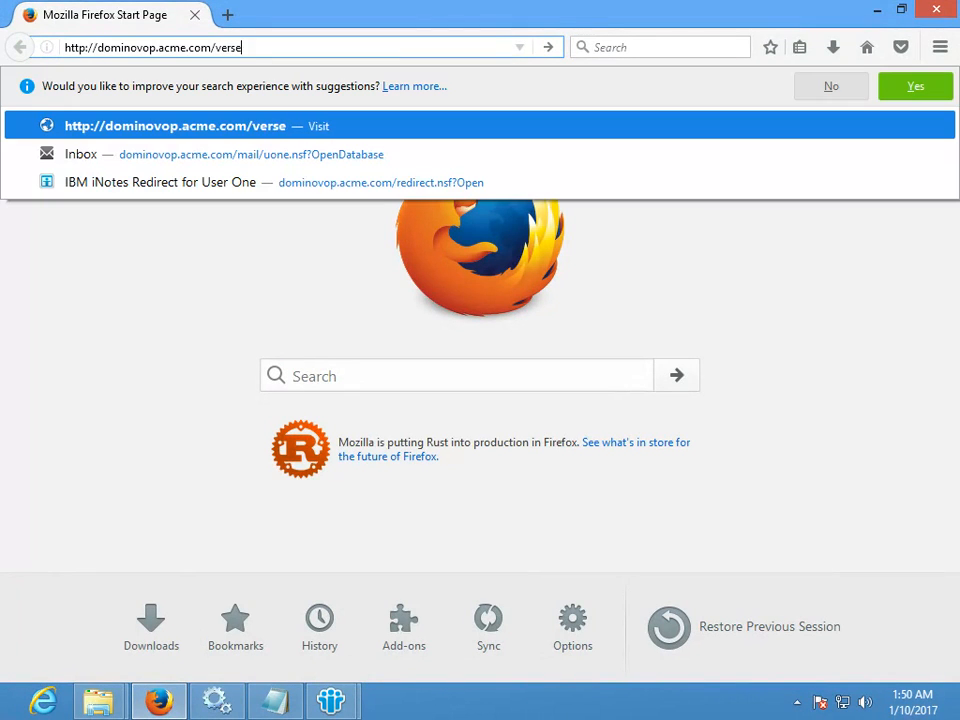
key(Return)
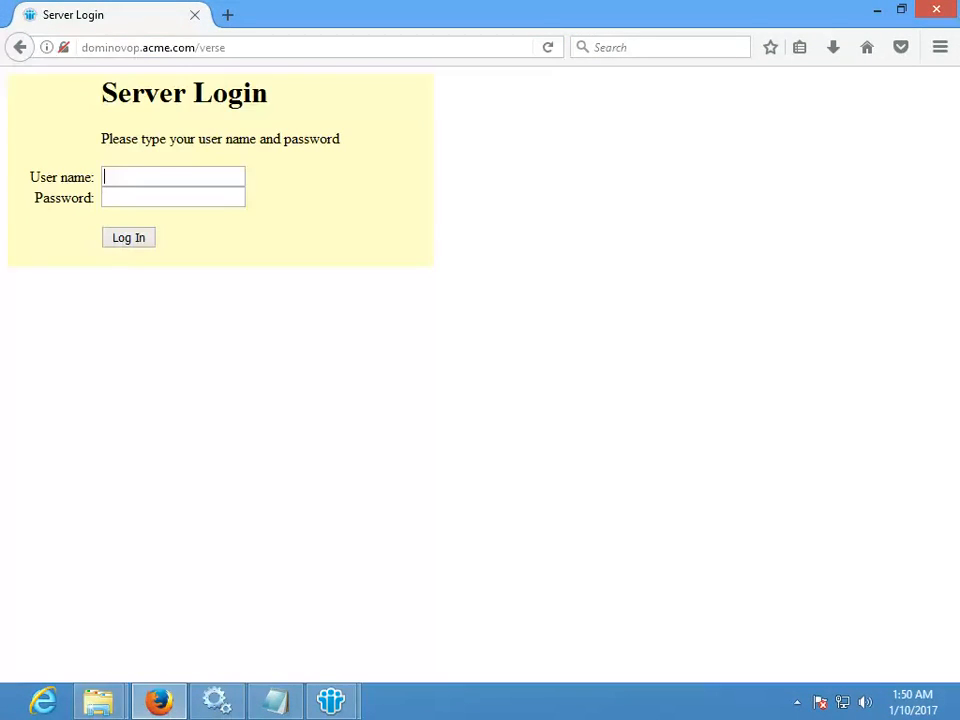
key(Down)
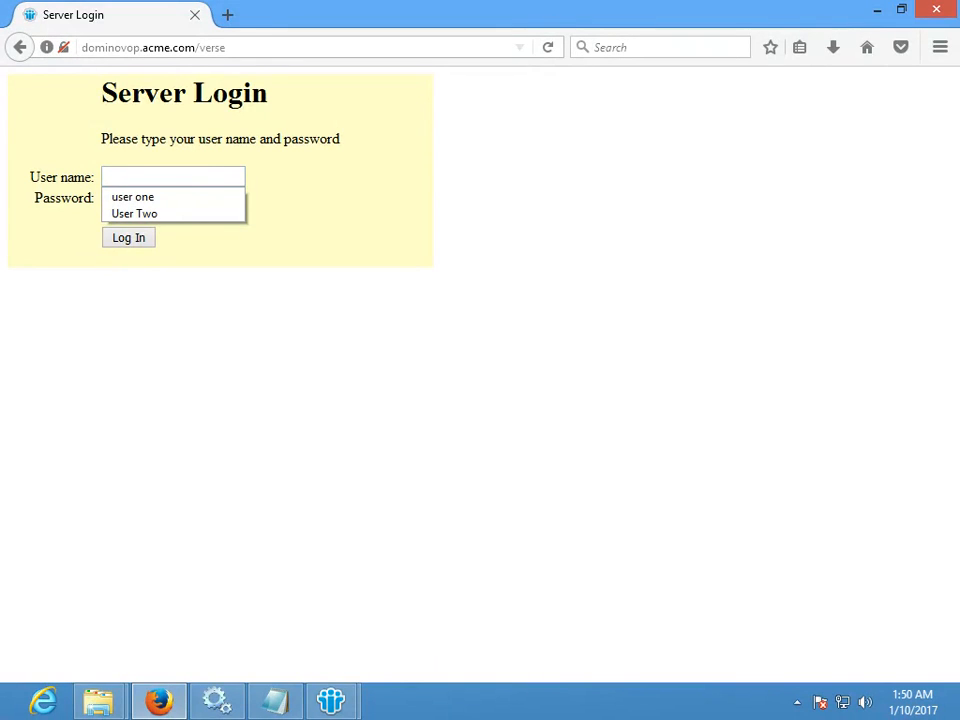
key(Down)
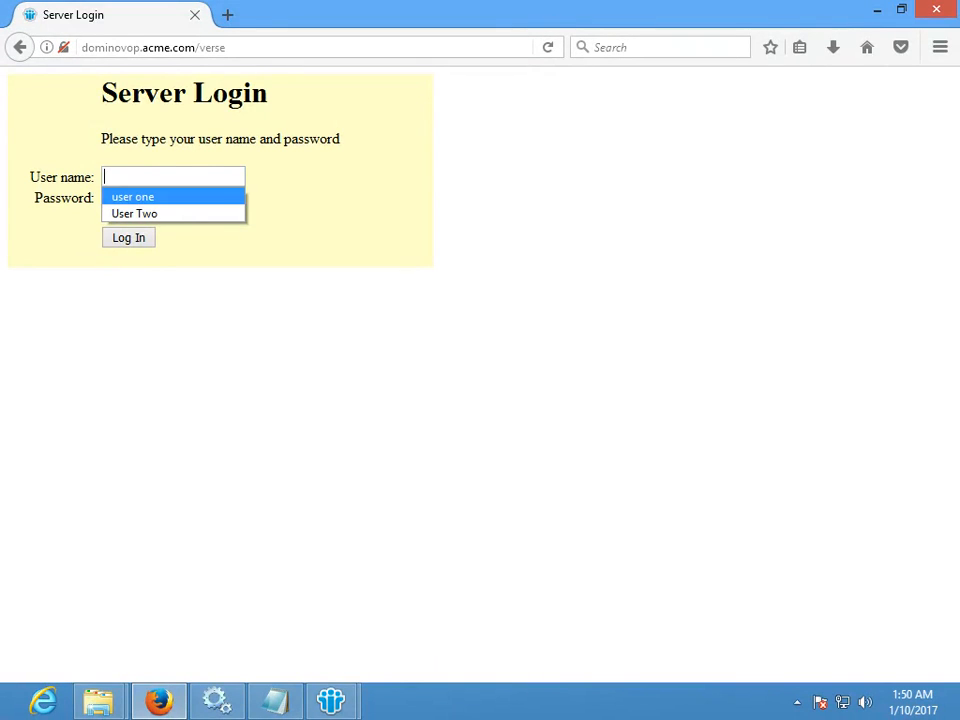
key(Return)
key(Tab)
text(********)
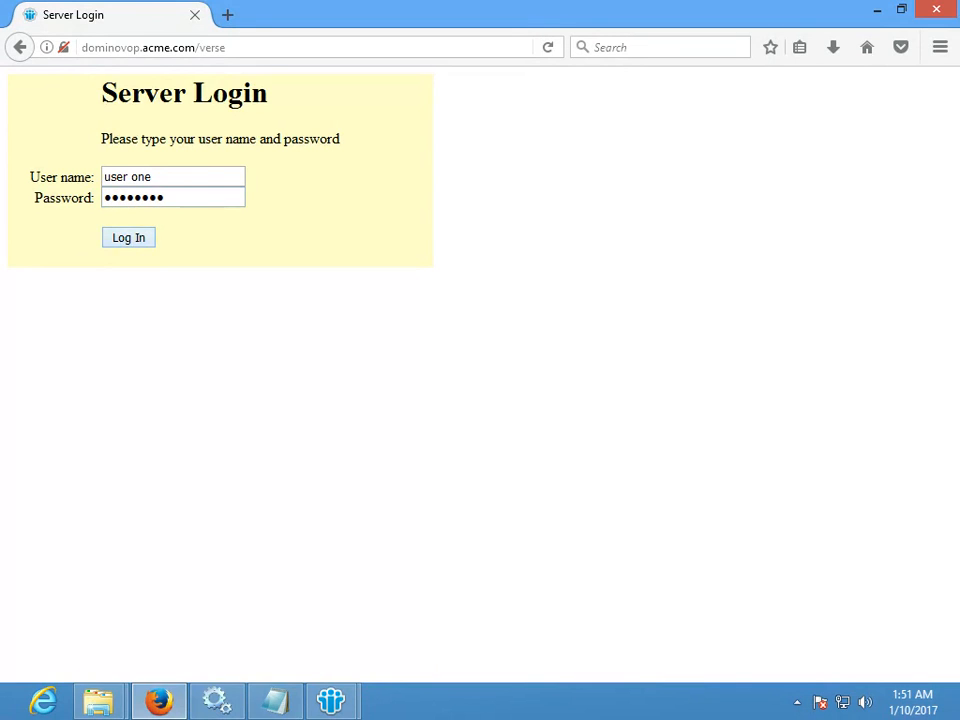
key(Return)
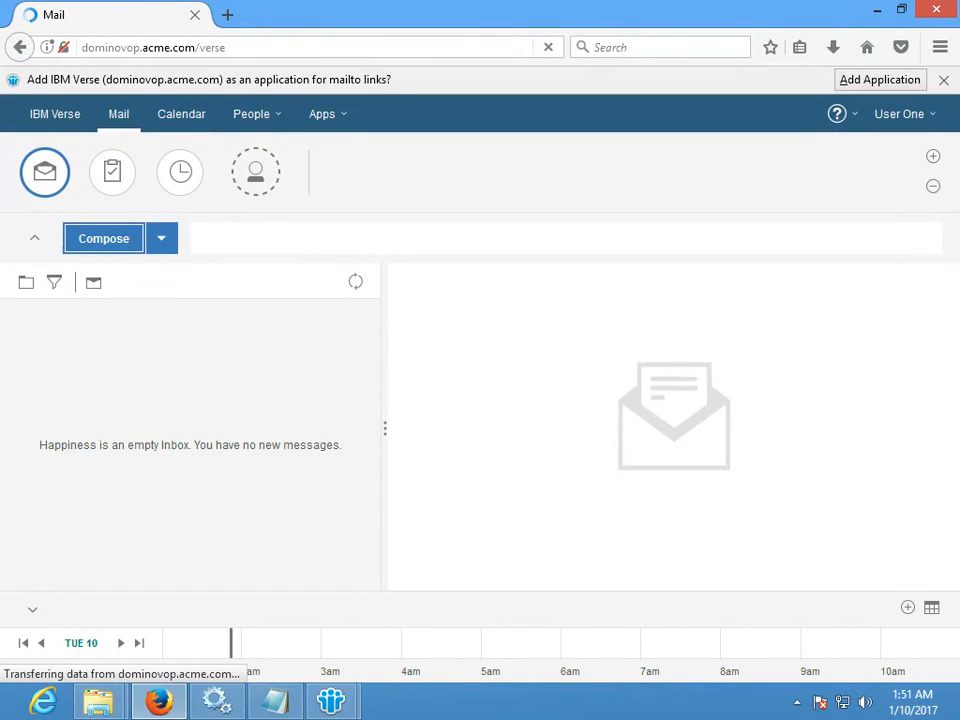
- Start a new message addressed to your own test account, found through the directory search
click(104, 238)
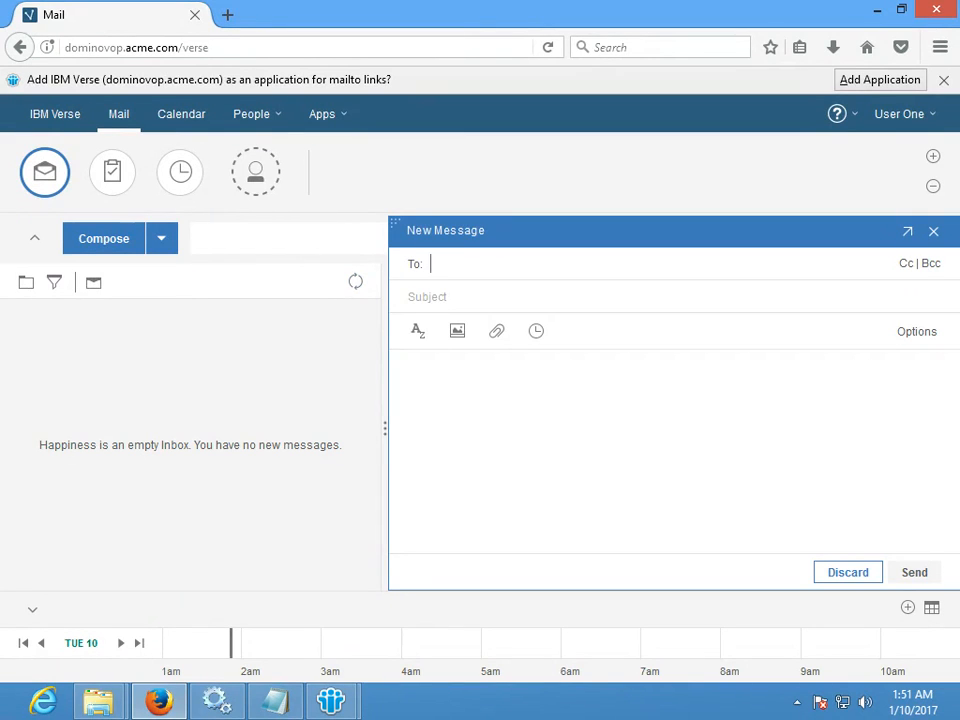
text(user one)
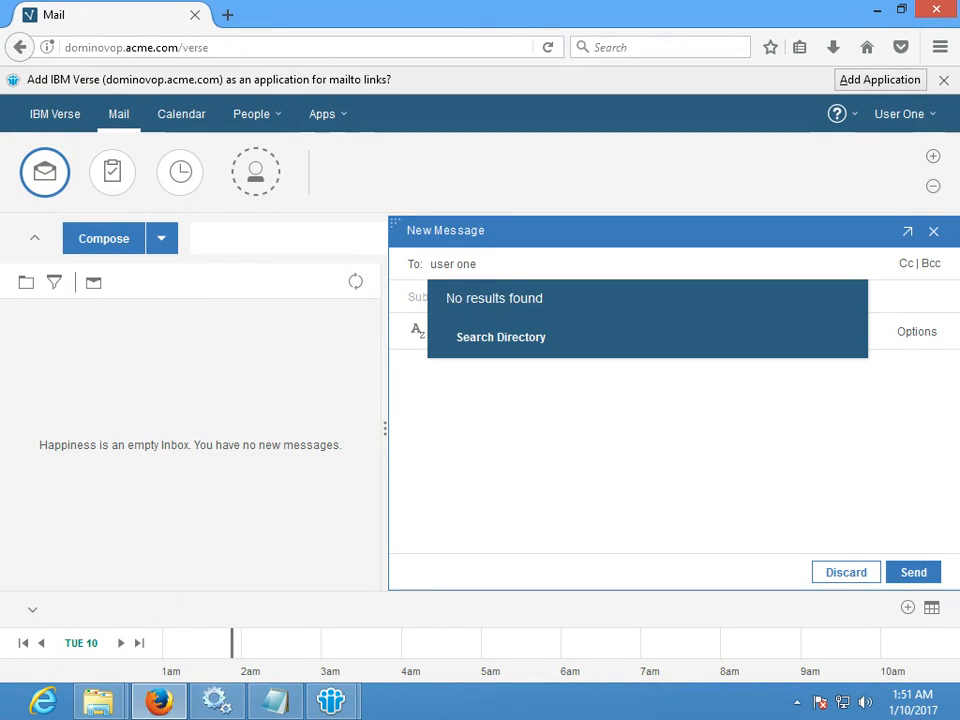
drag(470, 299, 544, 301)
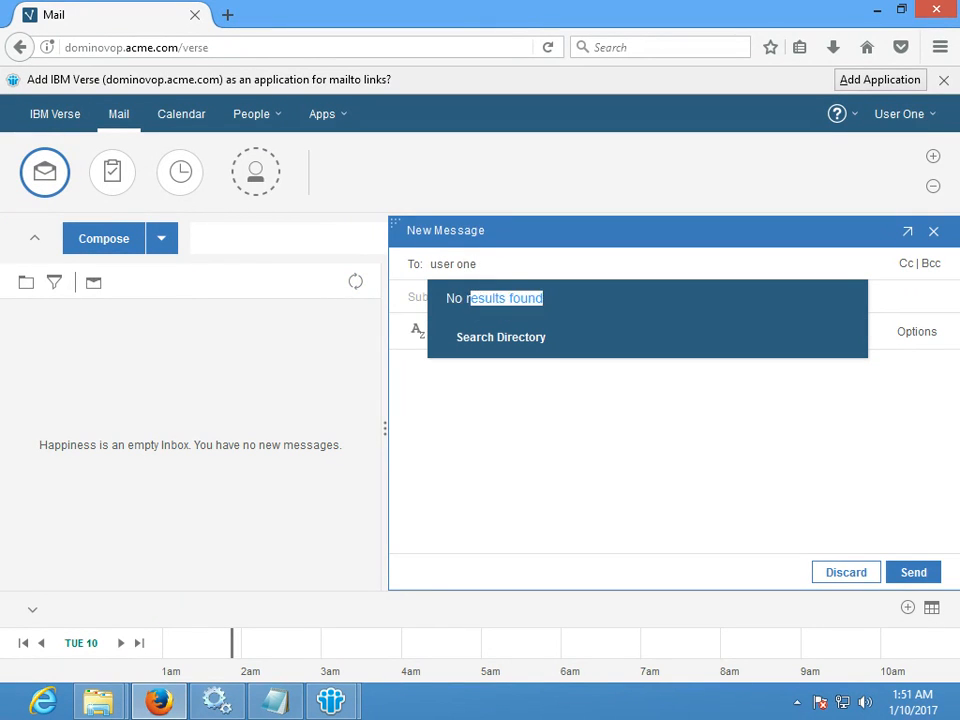
click(501, 337)
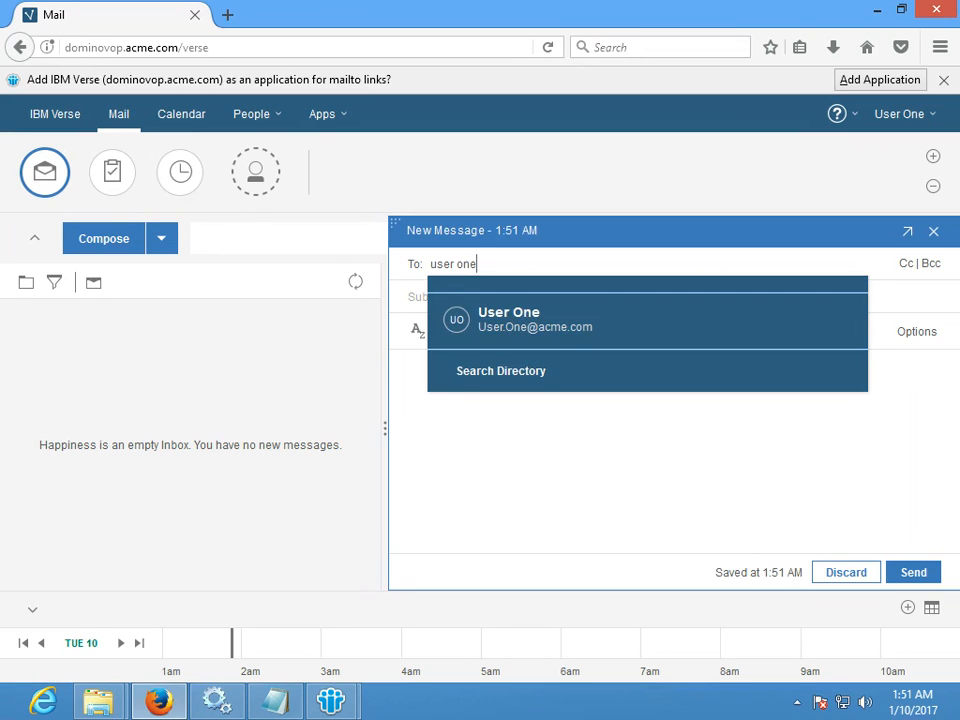
click(509, 320)
- Send it with subject 'Test Mail' and body 'Test', then open it in the inbox
click(428, 297)
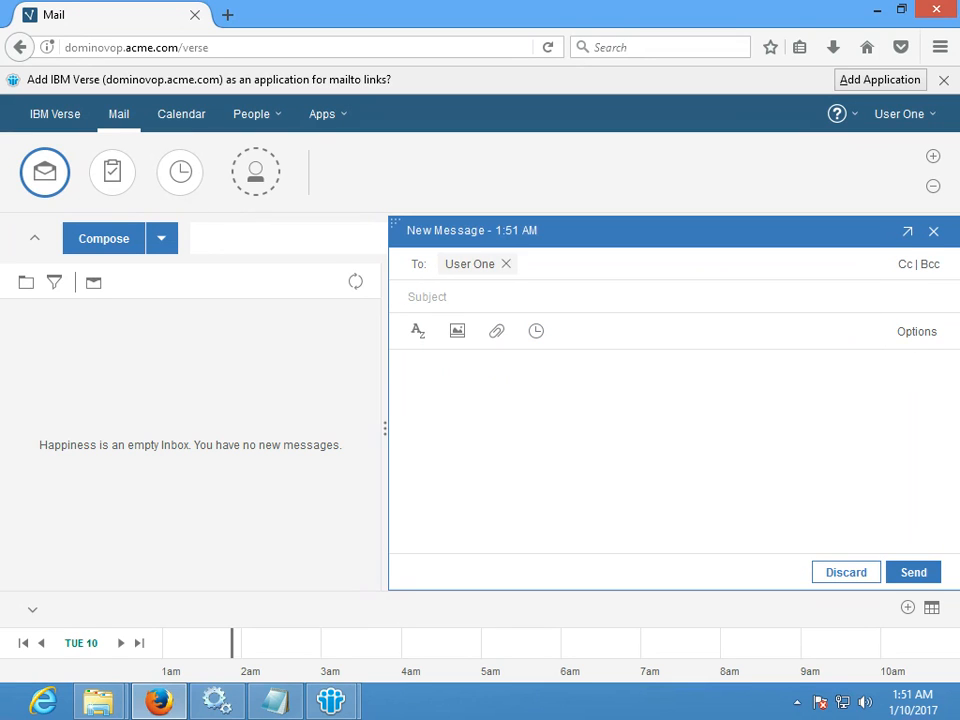
text(Test Mail)
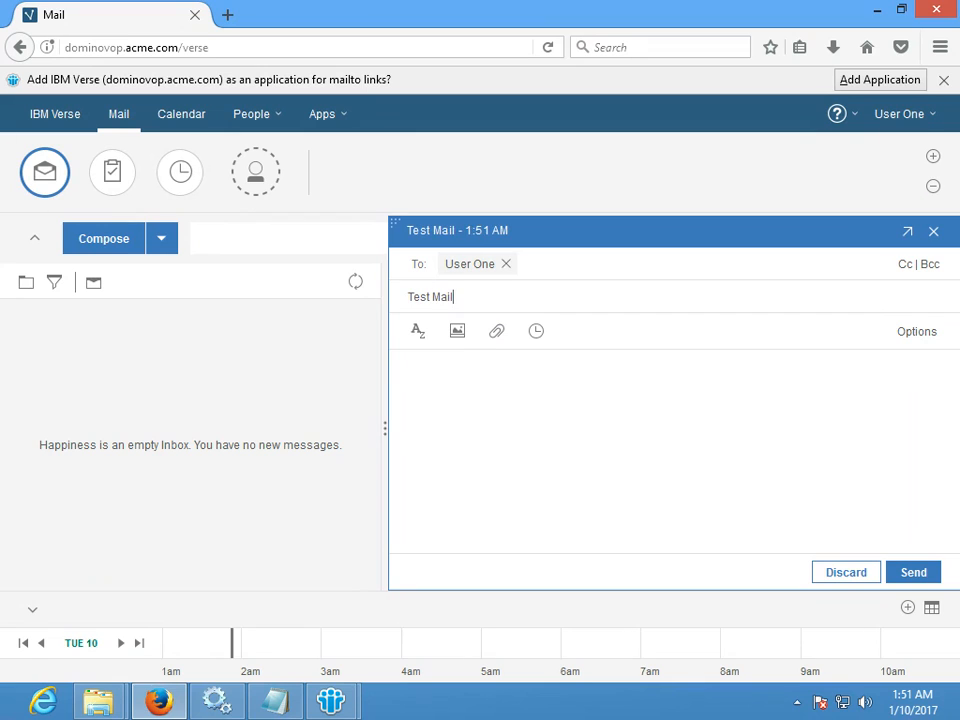
click(409, 365)
text(Test)
click(913, 572)
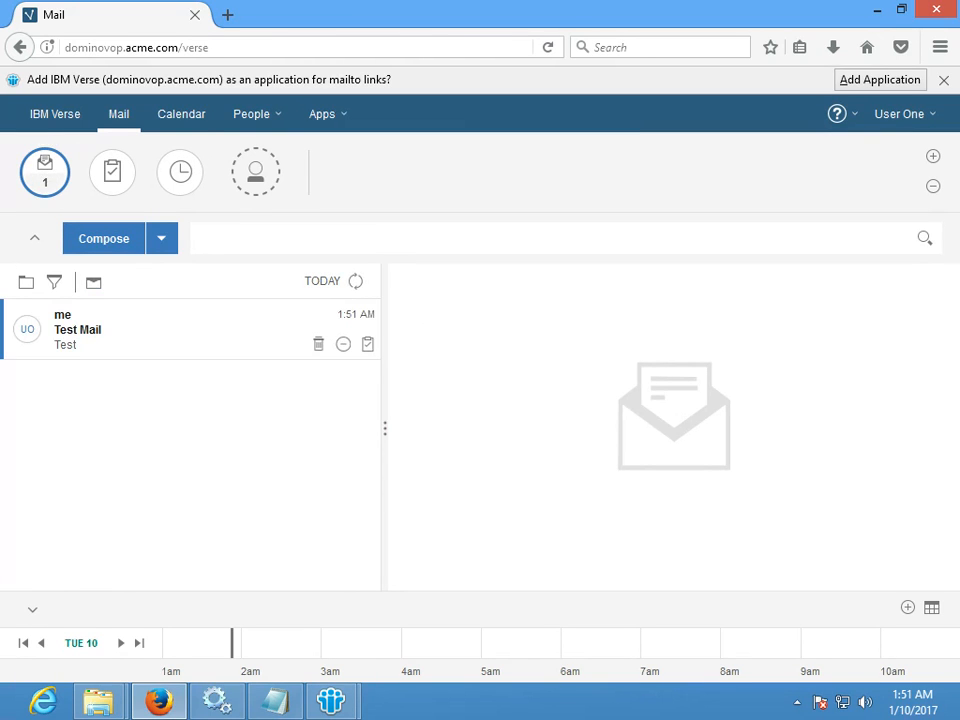
click(180, 330)
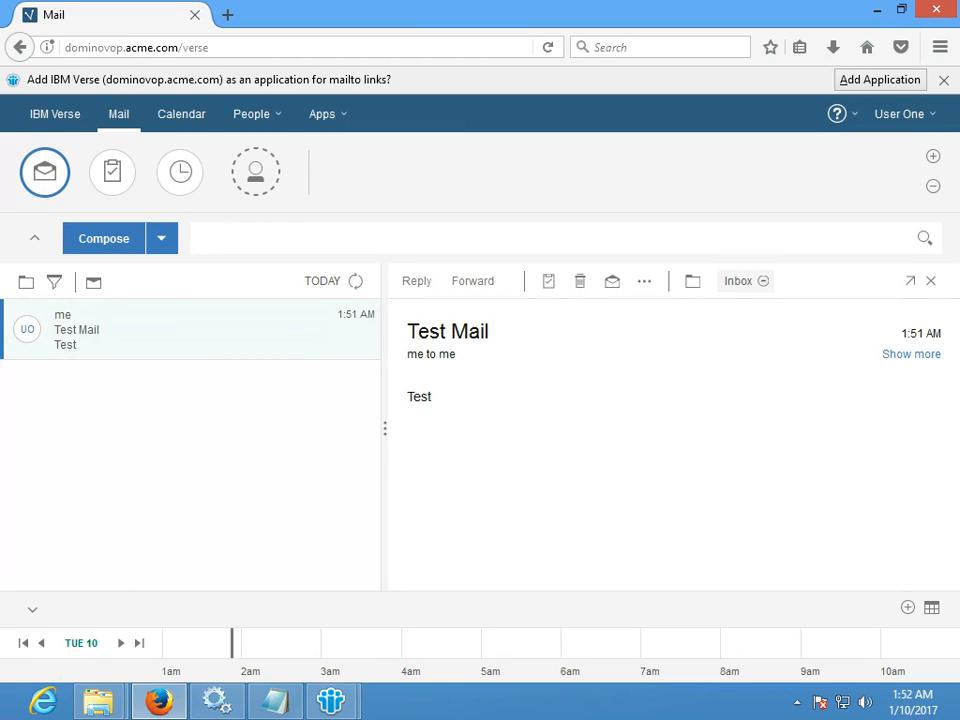